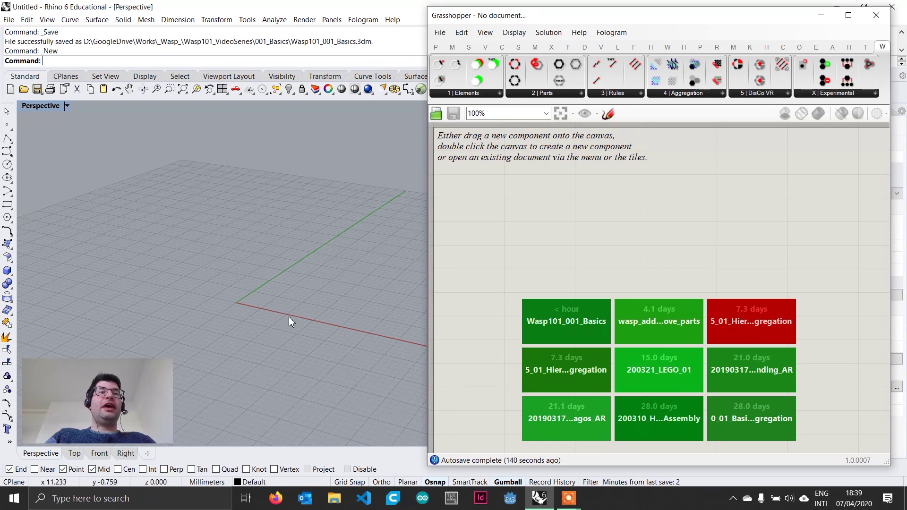
right_click_drag(274, 313, 267, 311, "shift")
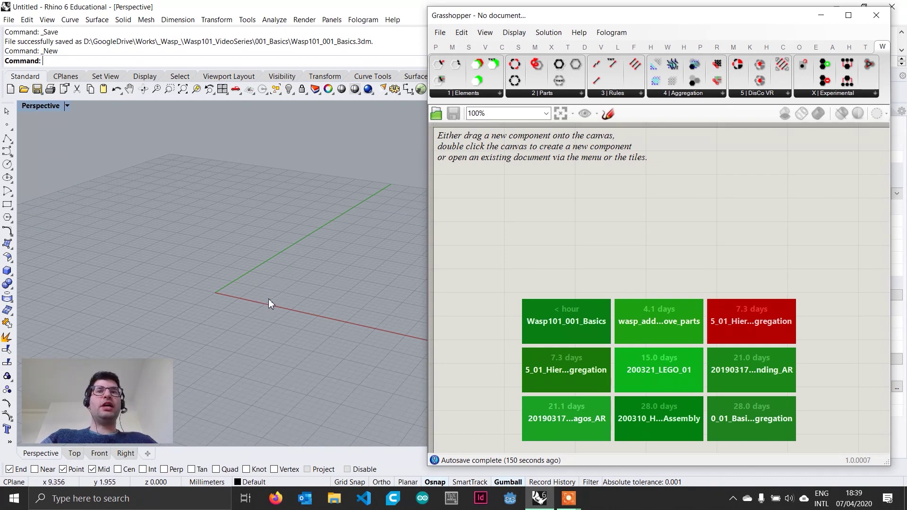
mouse_move(265, 305)
right_mouse_down("shift")
mouse_move(301, 303)
mouse_move(265, 292)
right_mouse_up("shift")
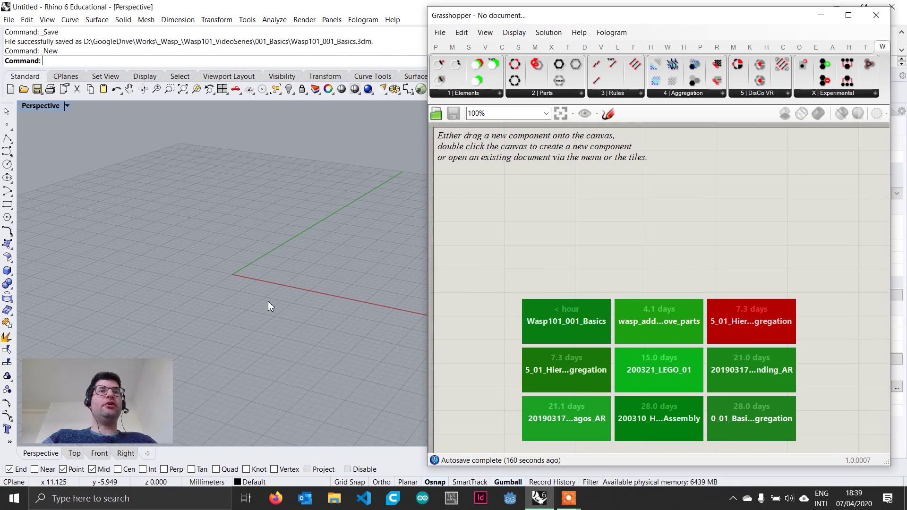
right_click_drag(286, 303, 214, 270, "shift")
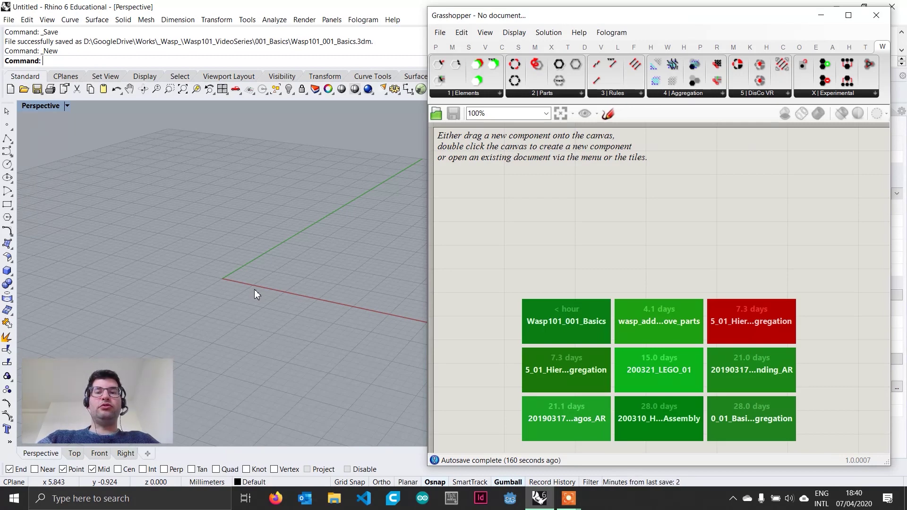
Step: Start the Polygon command and set NumSides to 6
type("Polybo")
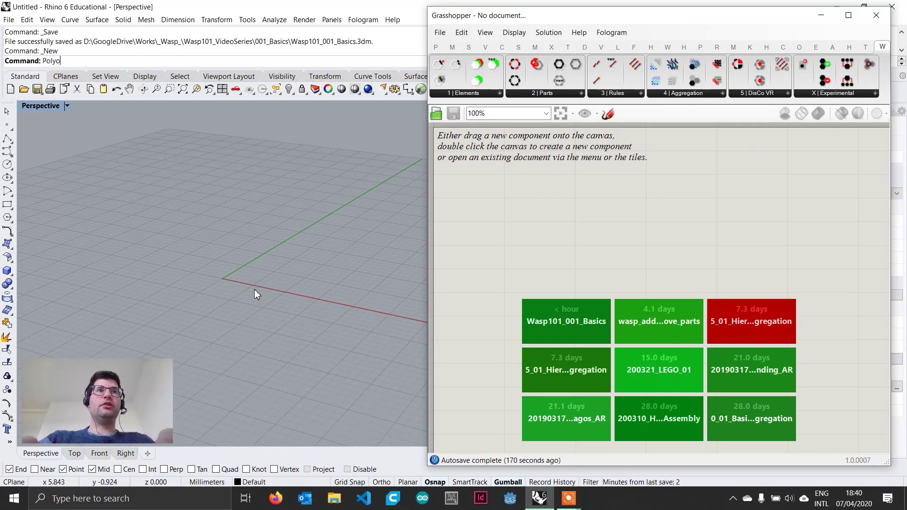
key("BackSpace")
key("BackSpace")
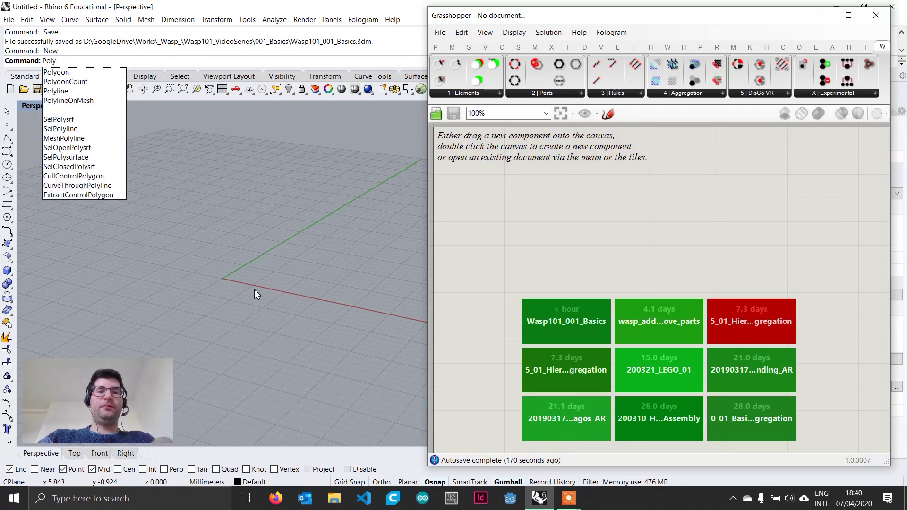
type("gon")
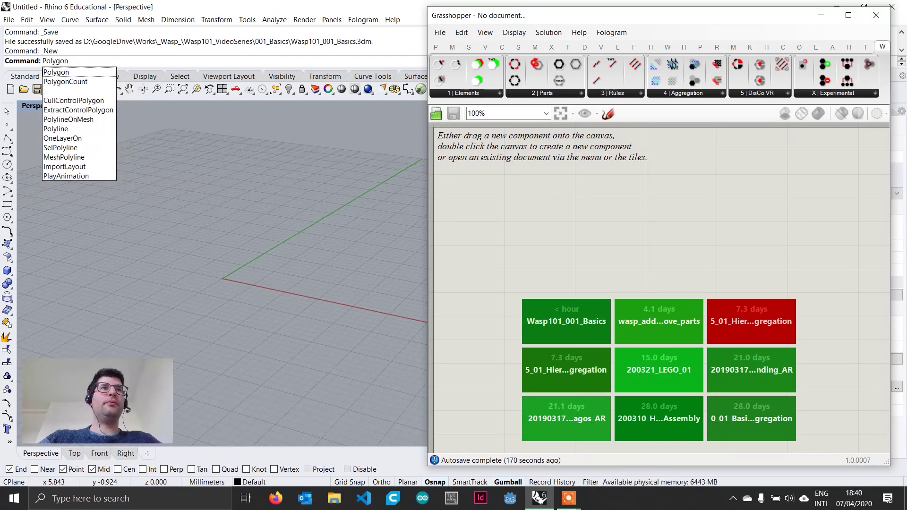
key("Return")
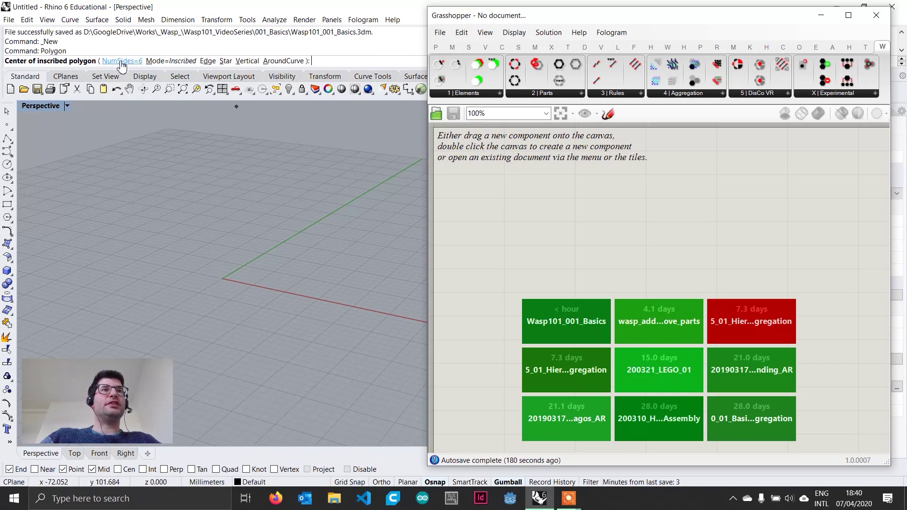
left_click(125, 61)
type("6")
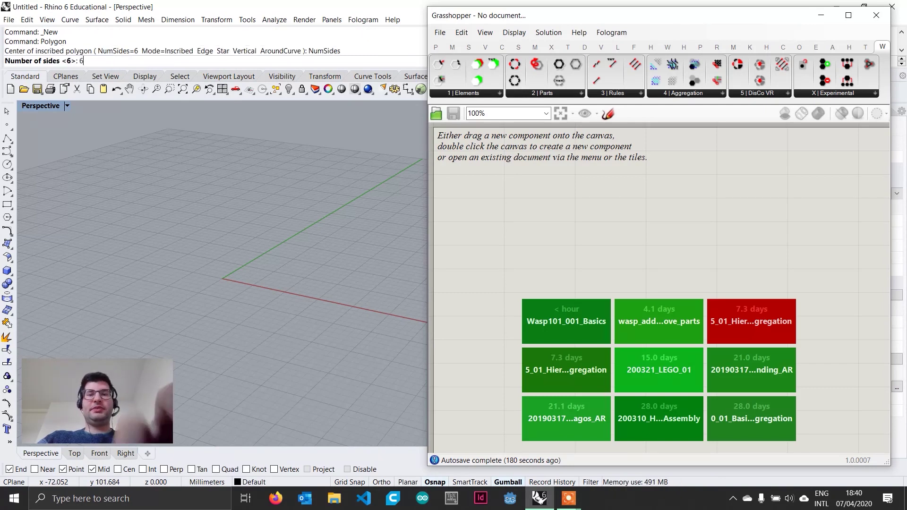
key("Return")
Step: Centre the hexagon at 0 with a corner 10 out along the x axis, using Ortho
mouse_move(257, 251)
right_mouse_down()
mouse_move(259, 279)
mouse_move(257, 219)
mouse_move(261, 263)
mouse_move(257, 246)
right_mouse_up()
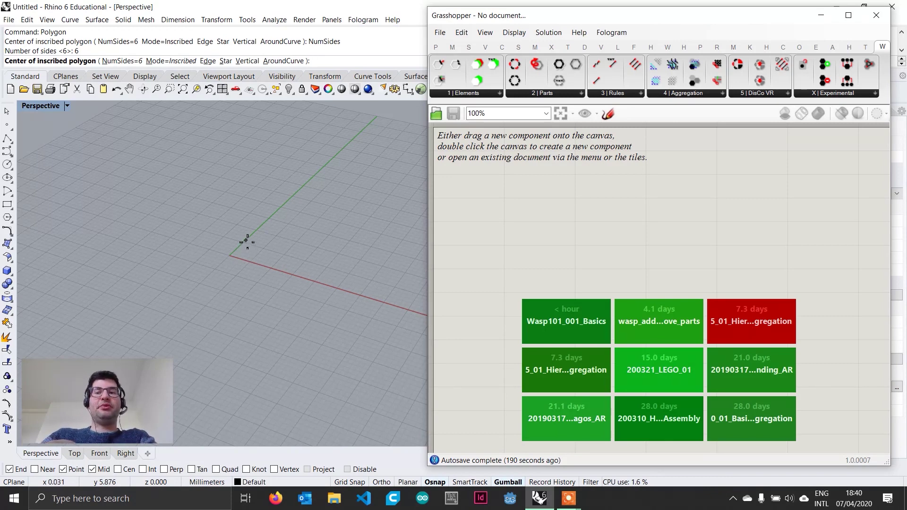
type("0")
key("Return")
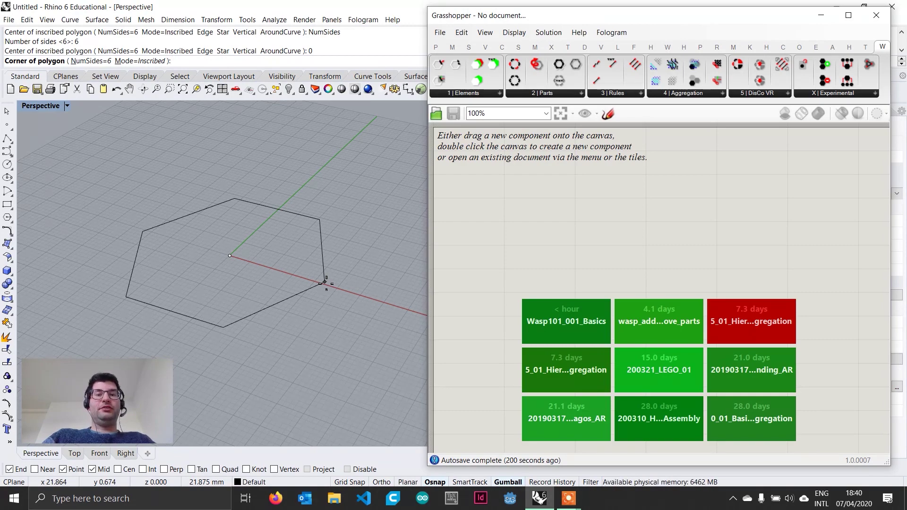
type("10")
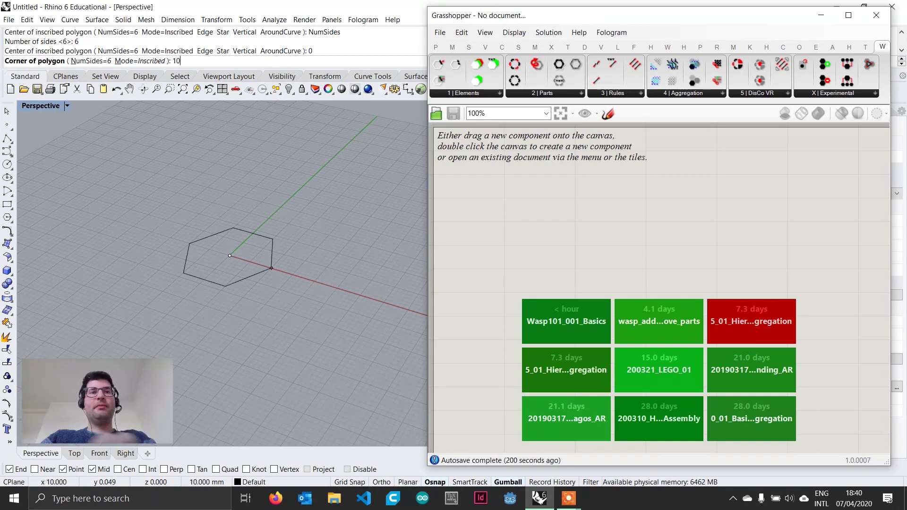
key("Return")
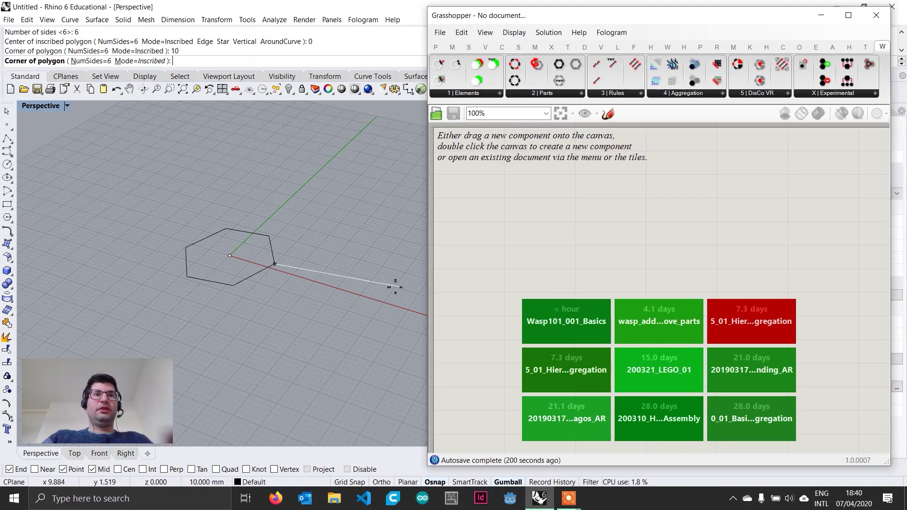
scroll(350, 293, "up", 2)
key("F8")
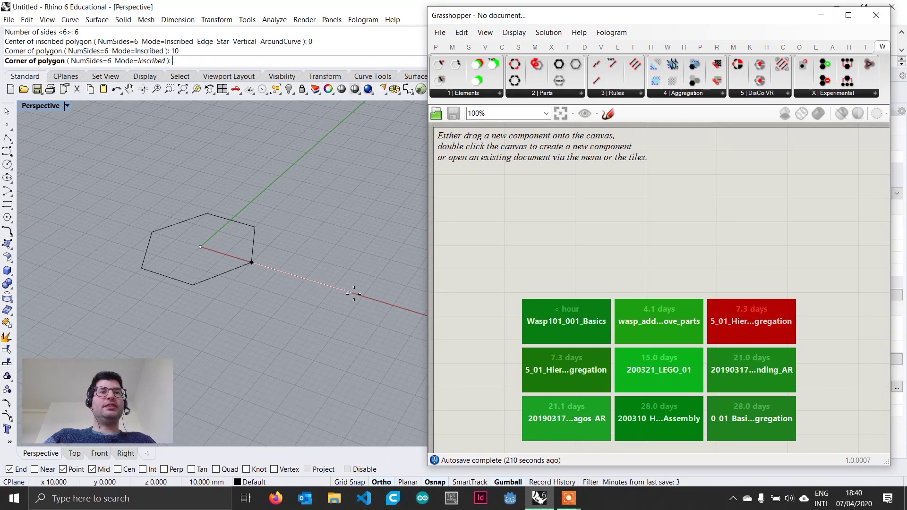
left_click(345, 289)
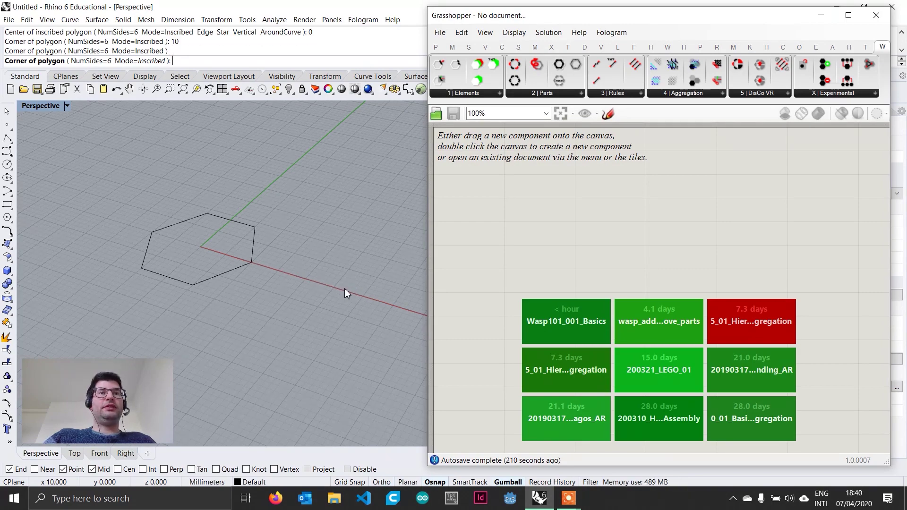
mouse_move(281, 300)
right_mouse_down()
mouse_move(278, 278)
mouse_move(335, 296)
mouse_move(314, 300)
mouse_move(293, 285)
right_mouse_up()
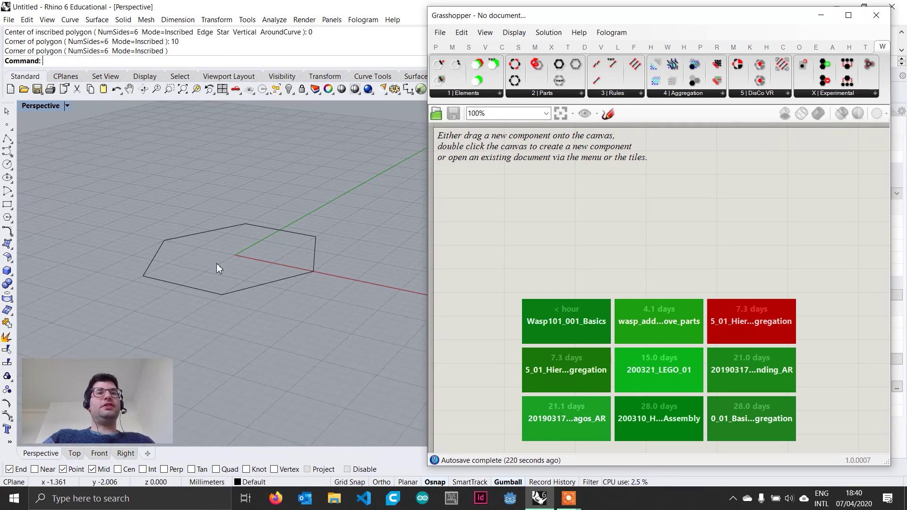
Step: Extrude the hexagon curve 10 units upward with ExtrudeCrv into a solid prism
left_click(296, 277)
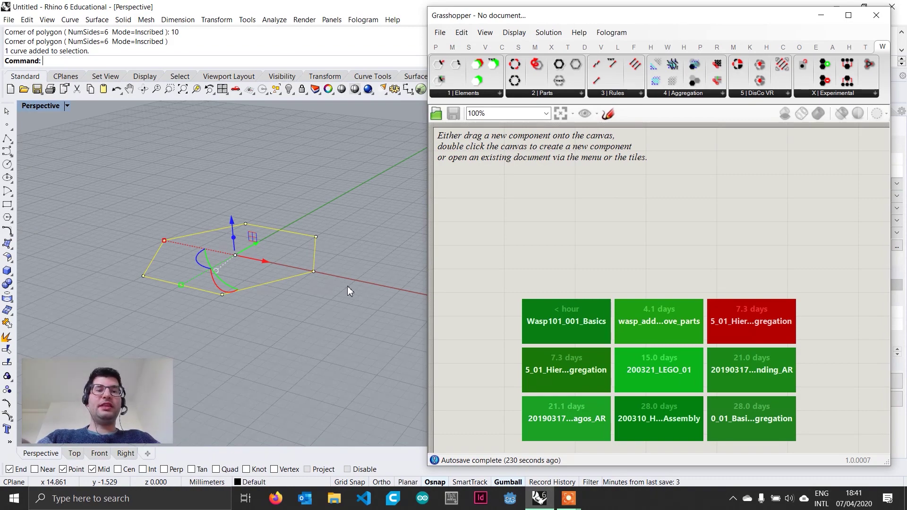
type("ExtrudeCrv")
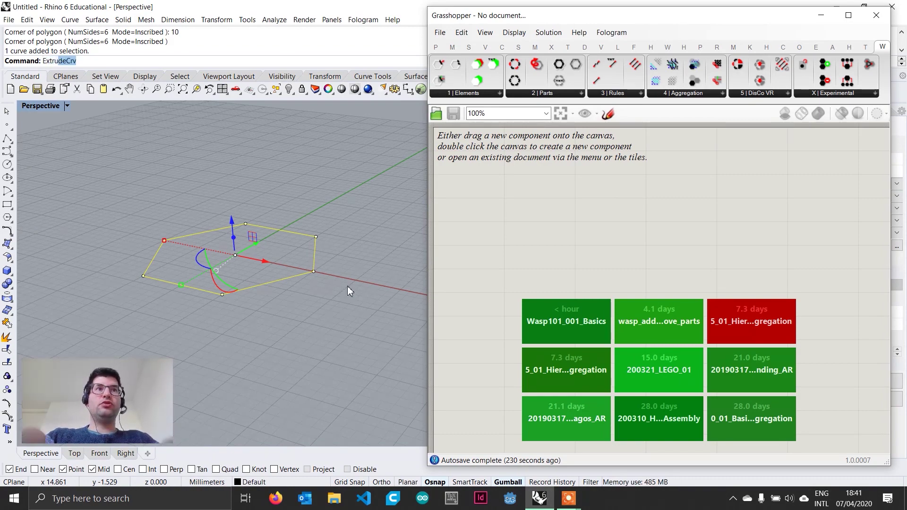
key("Return")
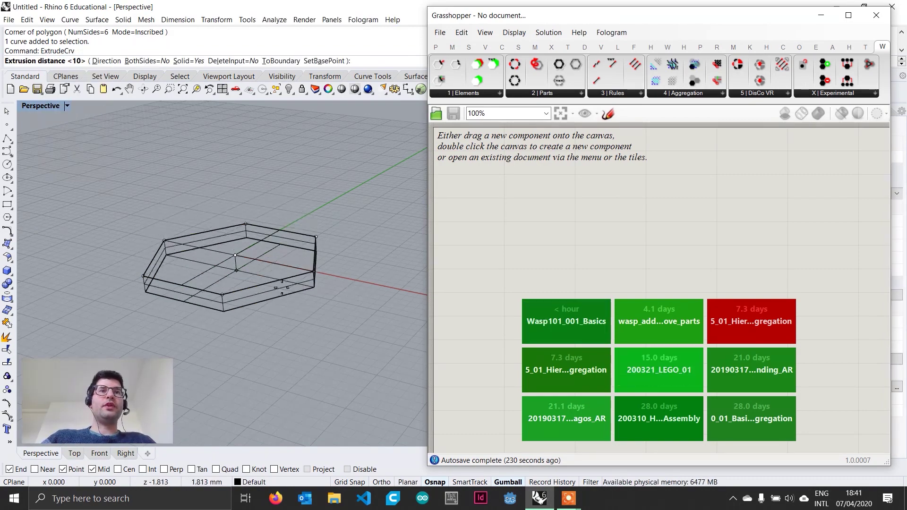
scroll(288, 354, "down", 4)
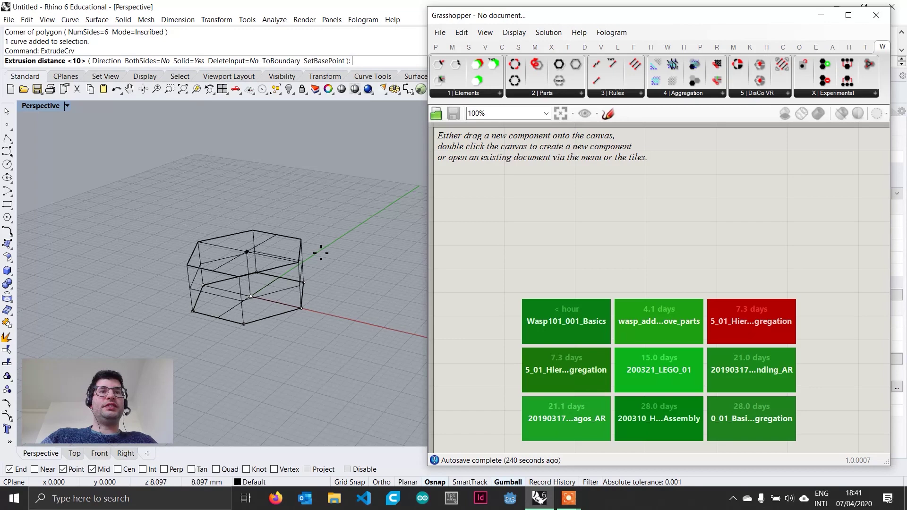
key("Return")
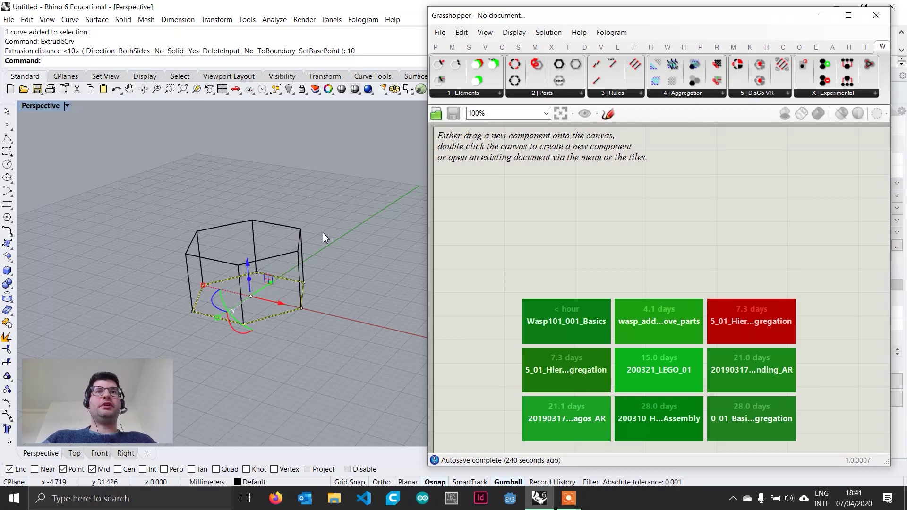
right_click_drag(322, 233, 369, 269, "shift")
key("Escape")
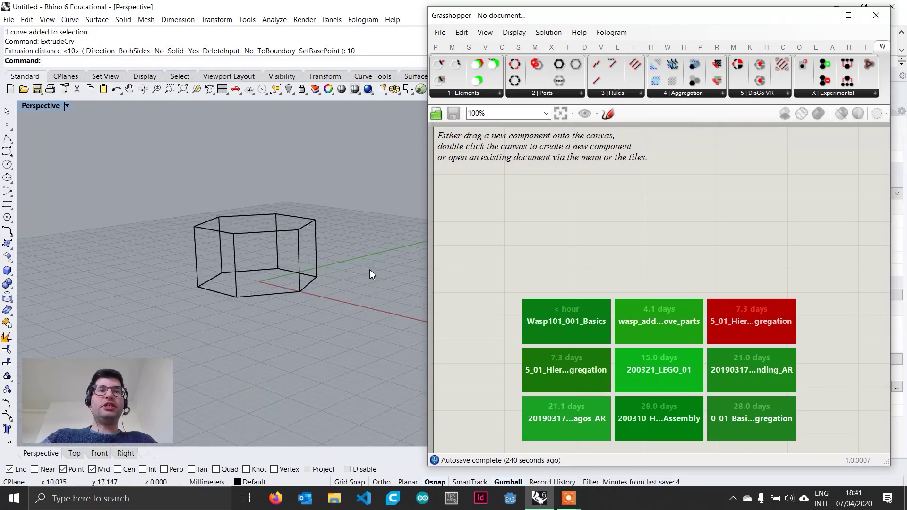
scroll(378, 270, "up", 3)
right_click_drag(286, 284, 331, 299)
Step: Switch the Perspective viewport's display mode to Ghosted
left_click(41, 106)
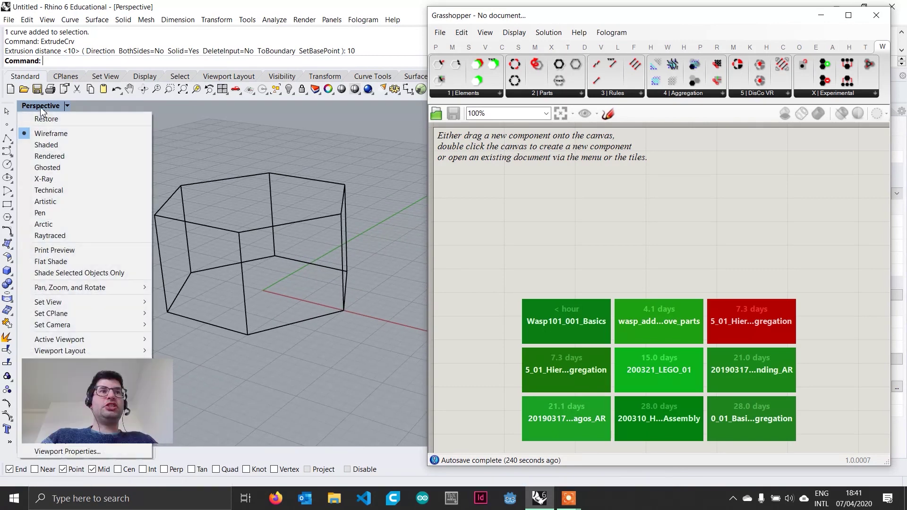
left_click(48, 170)
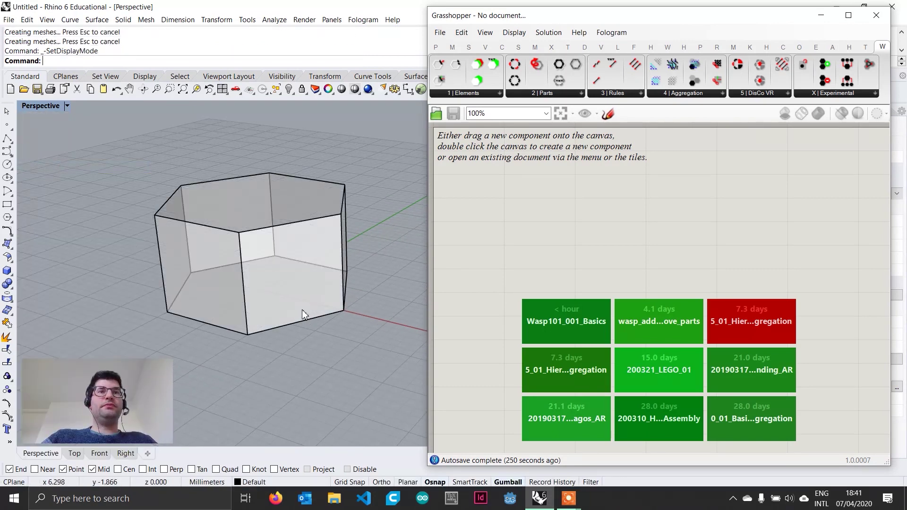
mouse_move(302, 304)
right_mouse_down()
mouse_move(304, 288)
mouse_move(295, 323)
mouse_move(296, 312)
right_mouse_up()
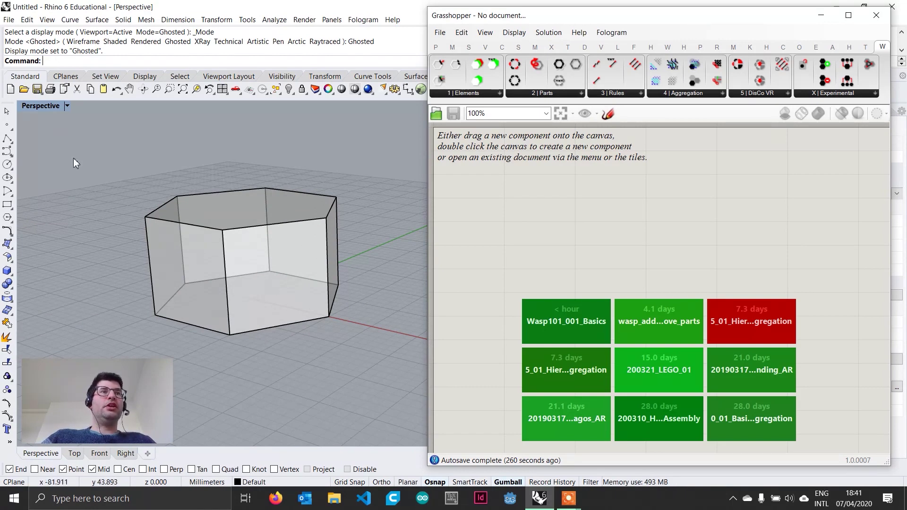
Step: Place a point above a bottom-edge midpoint, halfway up the prism's side face
left_click(7, 126)
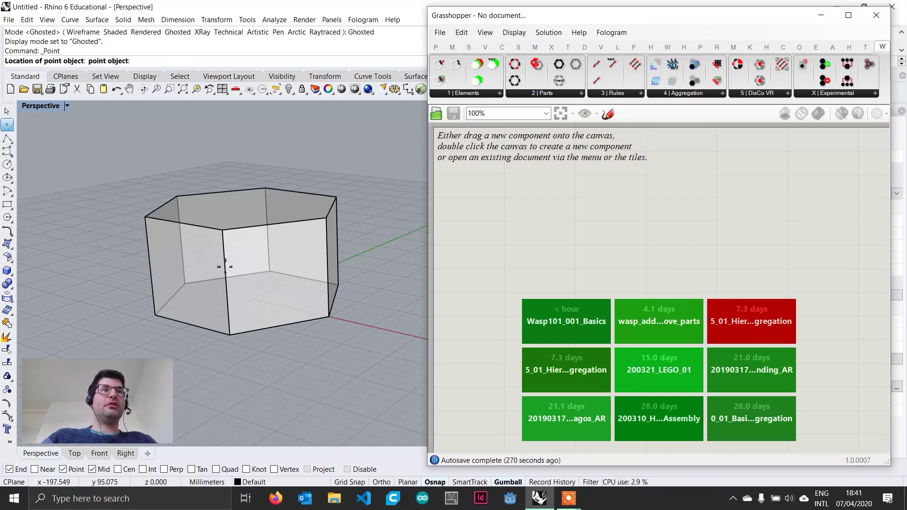
left_click(285, 326, "ctrl")
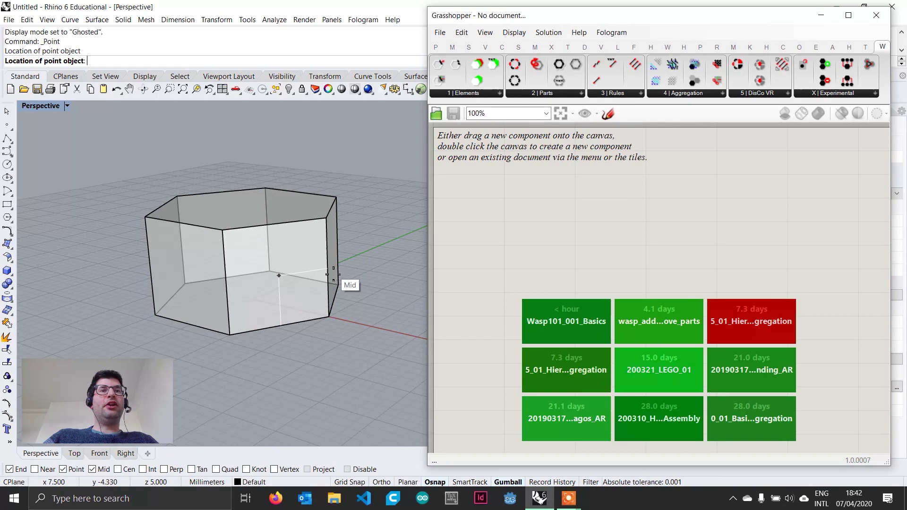
left_click(334, 271)
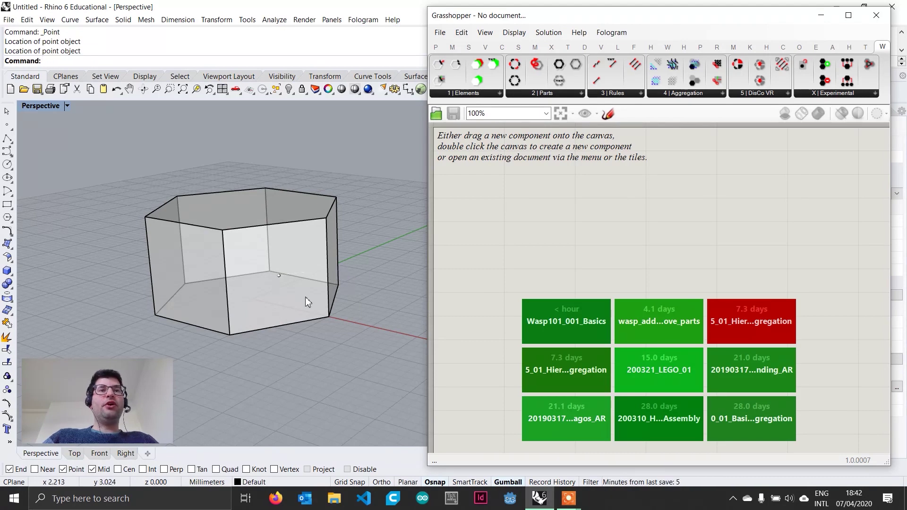
right_click_drag(289, 282, 322, 295)
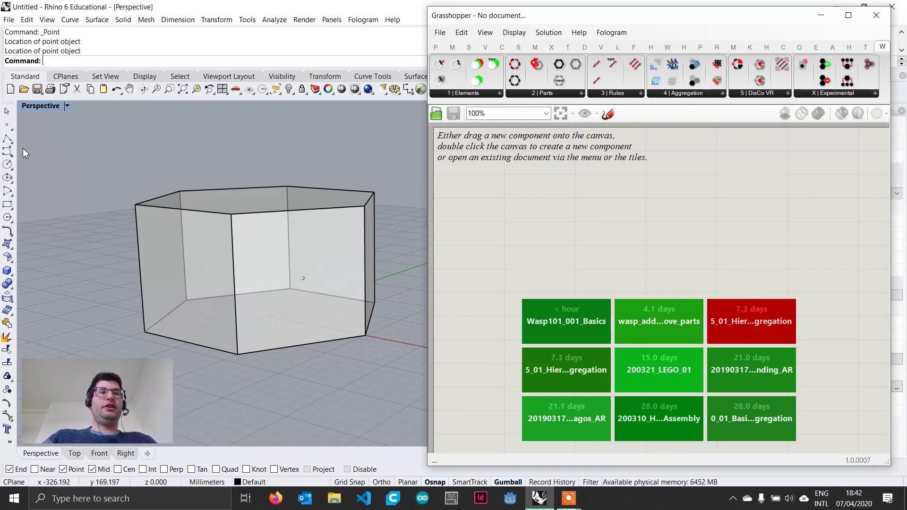
Step: Draw a line from the face point straight up to the top edge's midpoint
left_click(11, 143)
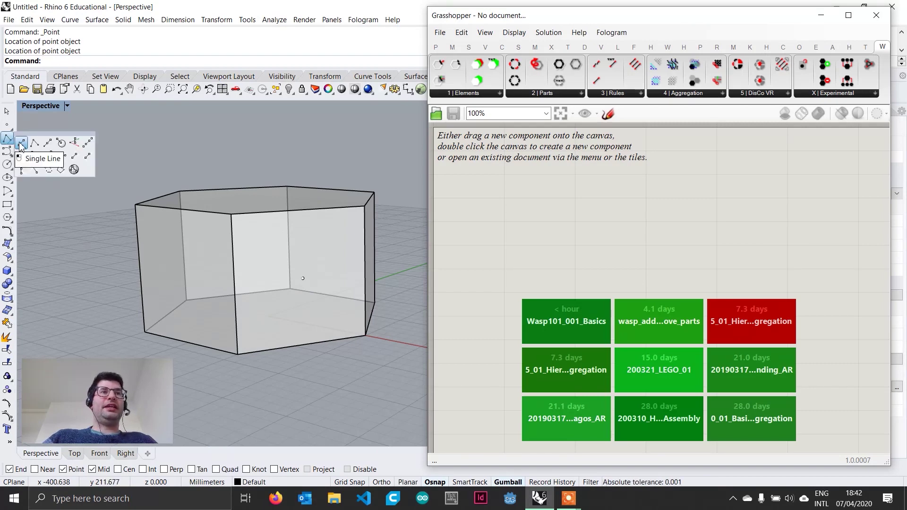
left_click(21, 142)
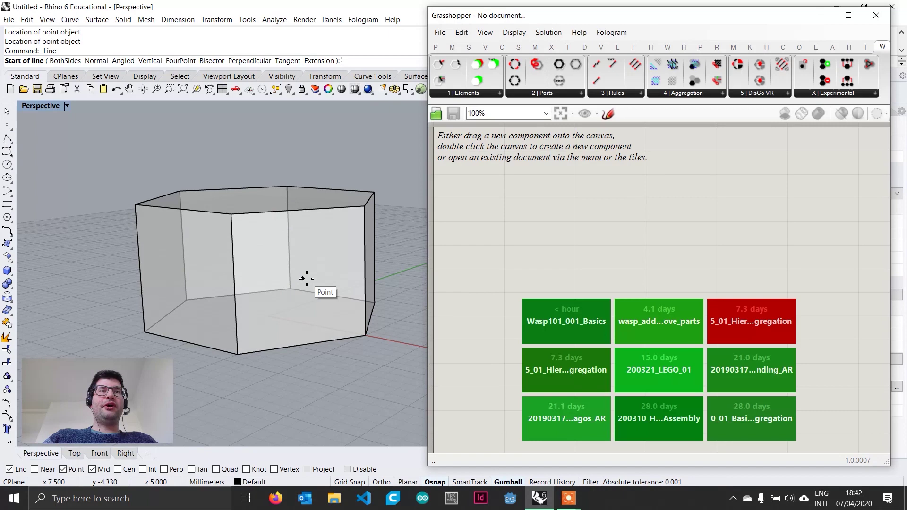
left_click(307, 278)
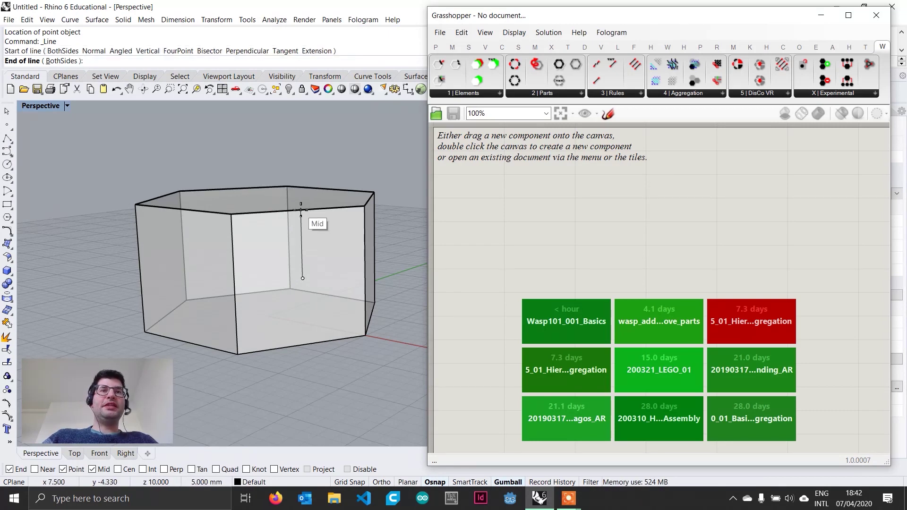
left_click(301, 210)
mouse_move(330, 257)
right_mouse_down()
mouse_move(303, 277)
mouse_move(339, 256)
right_mouse_up()
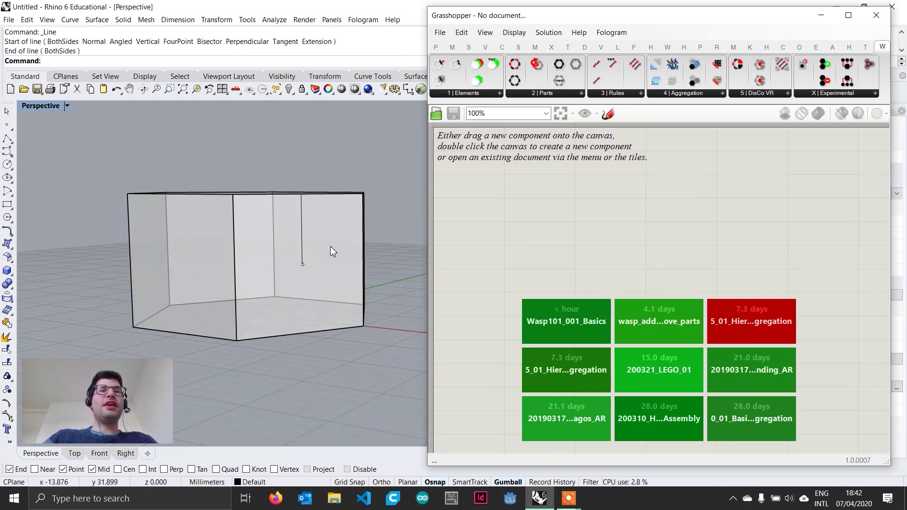
right_click_drag(323, 266, 333, 299)
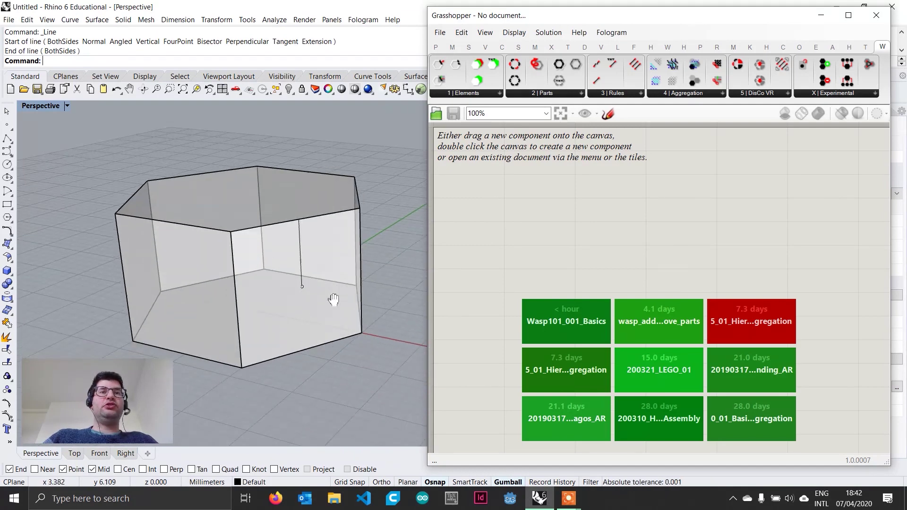
left_click(301, 283)
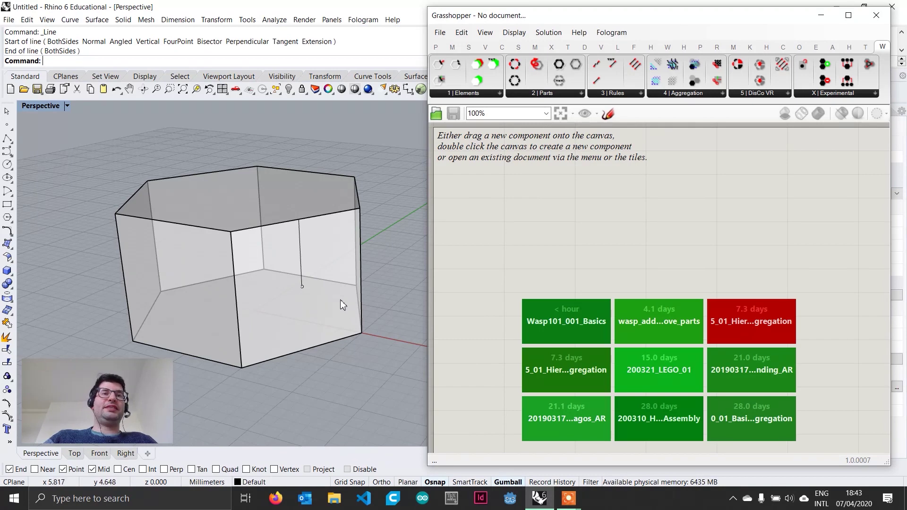
right_click_drag(366, 324, 238, 307)
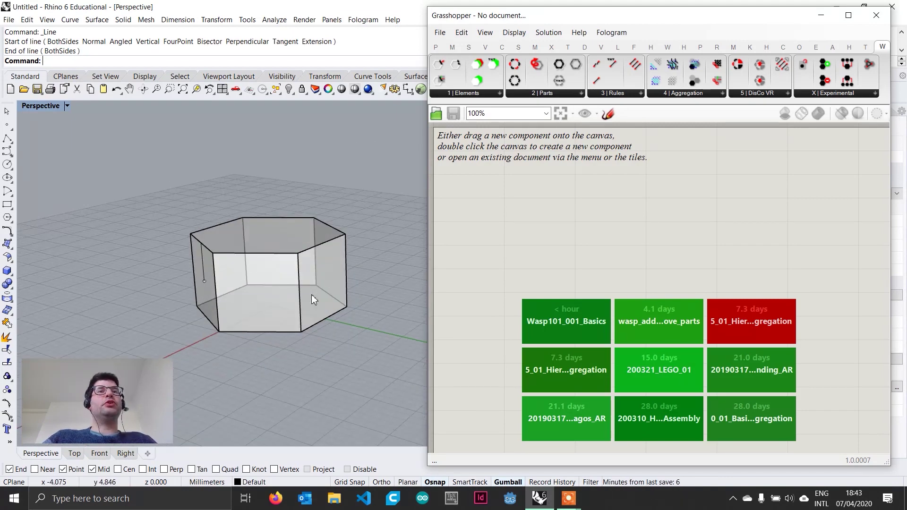
right_click_drag(368, 269, 345, 263)
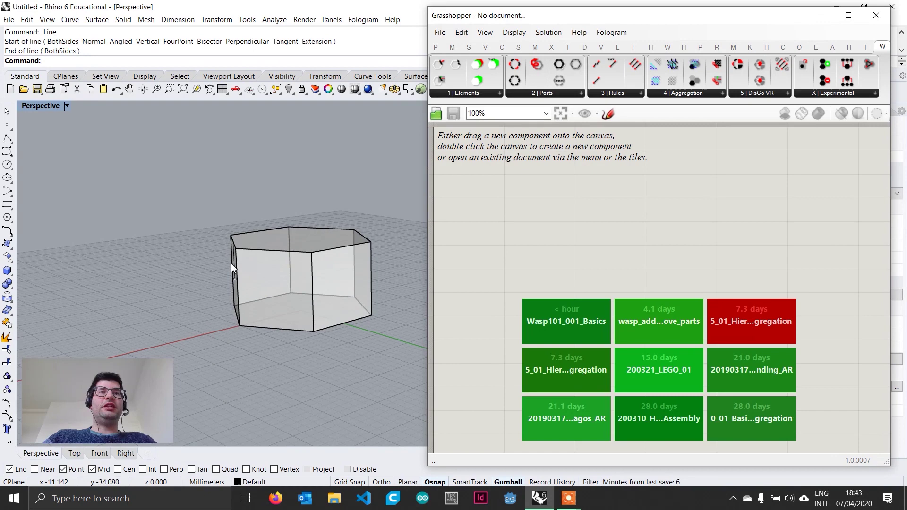
scroll(322, 302, "up", 3)
right_click_drag(319, 315, 347, 307)
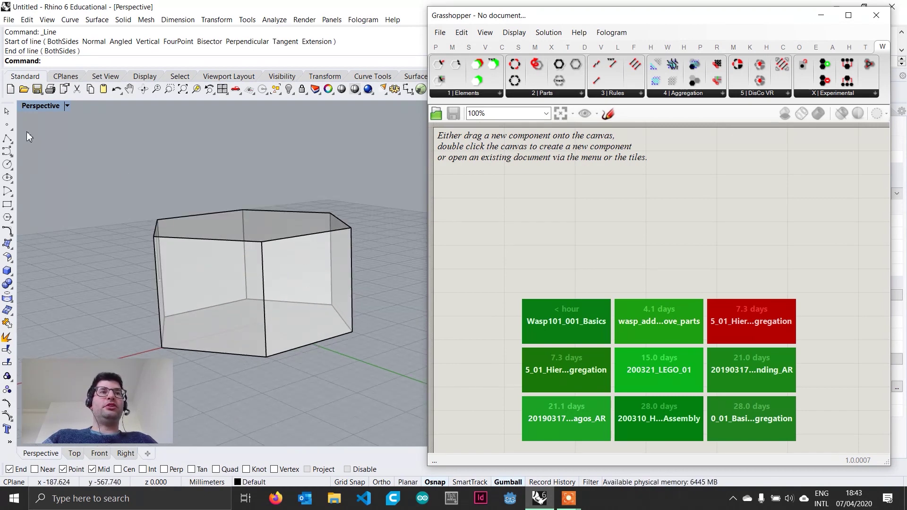
Step: Place a point at another side face's centre, raised above its bottom-edge midpoint
left_click(6, 126)
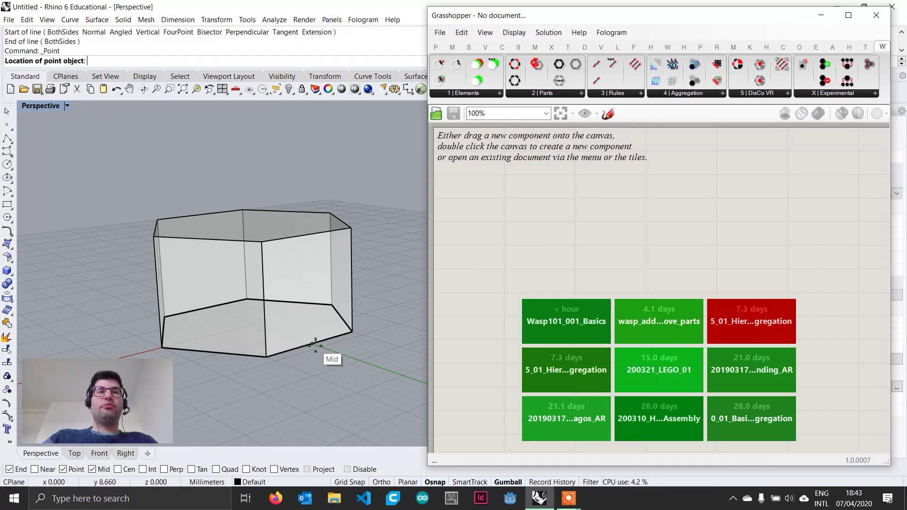
left_click(314, 345, "ctrl")
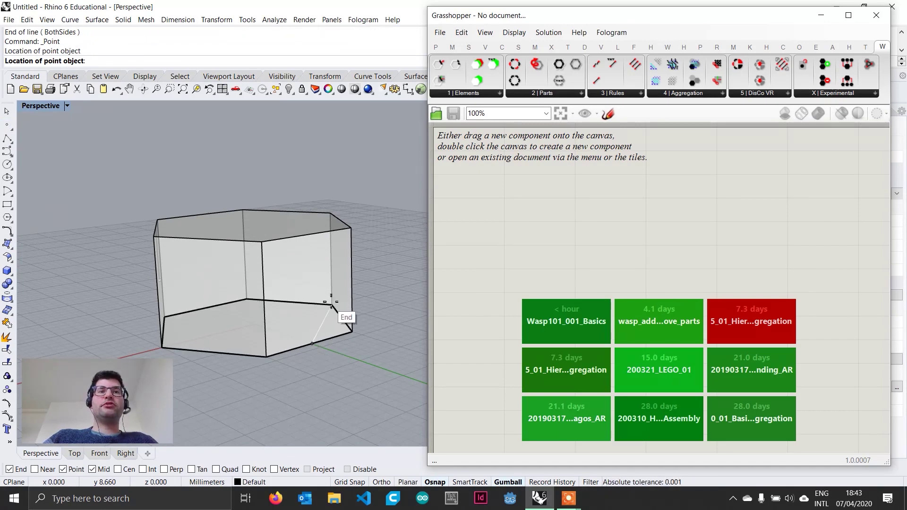
left_click(358, 278)
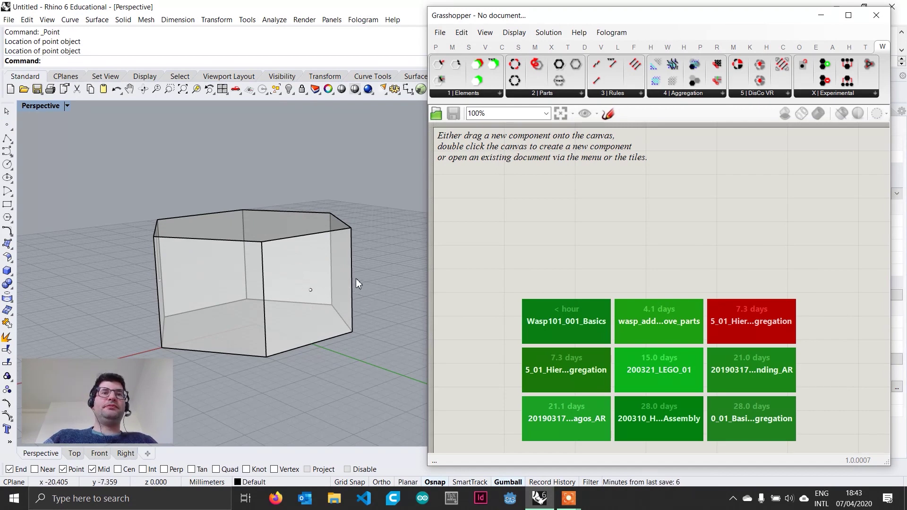
mouse_move(356, 279)
right_mouse_down("shift")
mouse_move(350, 301)
mouse_move(354, 290)
right_mouse_up("shift")
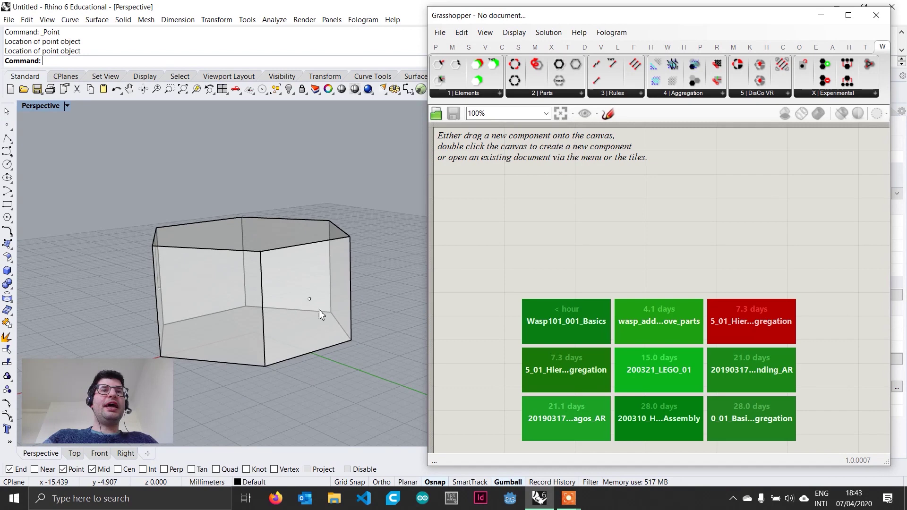
right_click_drag(89, 283, 121, 223)
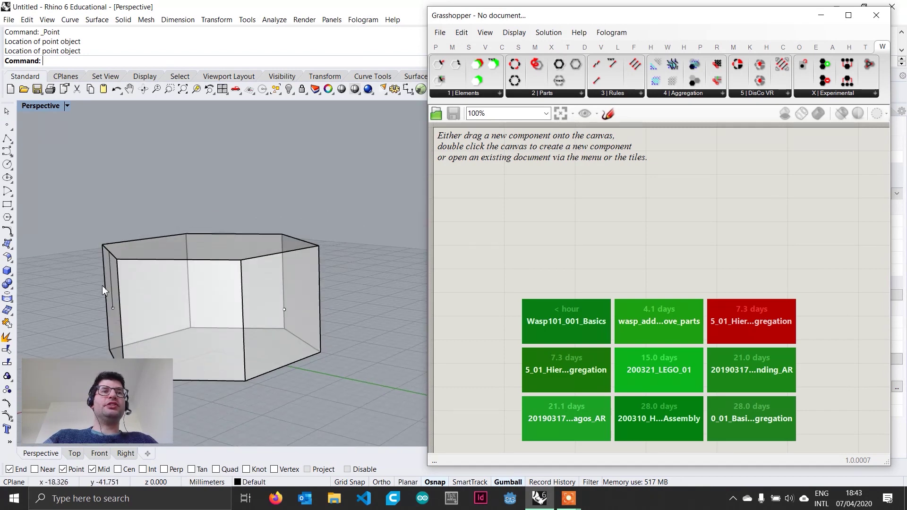
Step: Draw a polyline segment from the face-centre point to the adjacent vertical edge's midpoint
right_click_drag(325, 291, 288, 308)
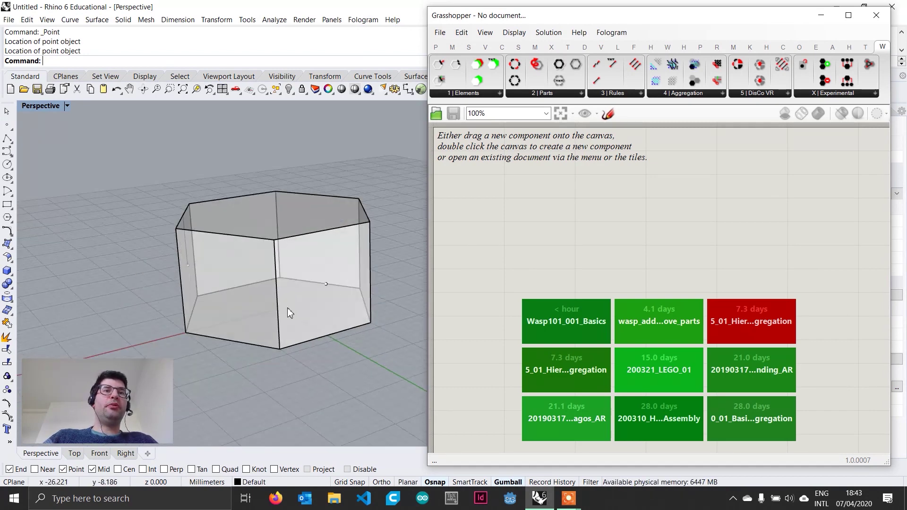
right_click_drag(384, 274, 353, 300, "shift")
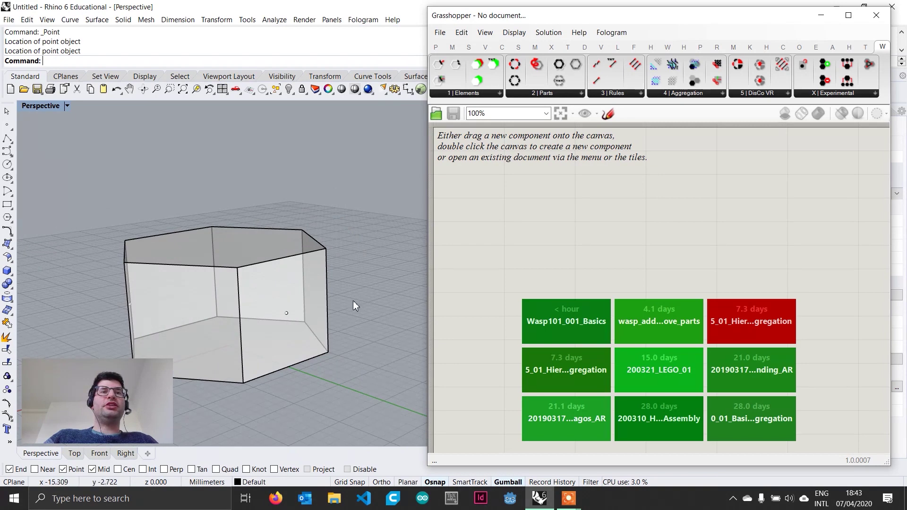
left_click(7, 139)
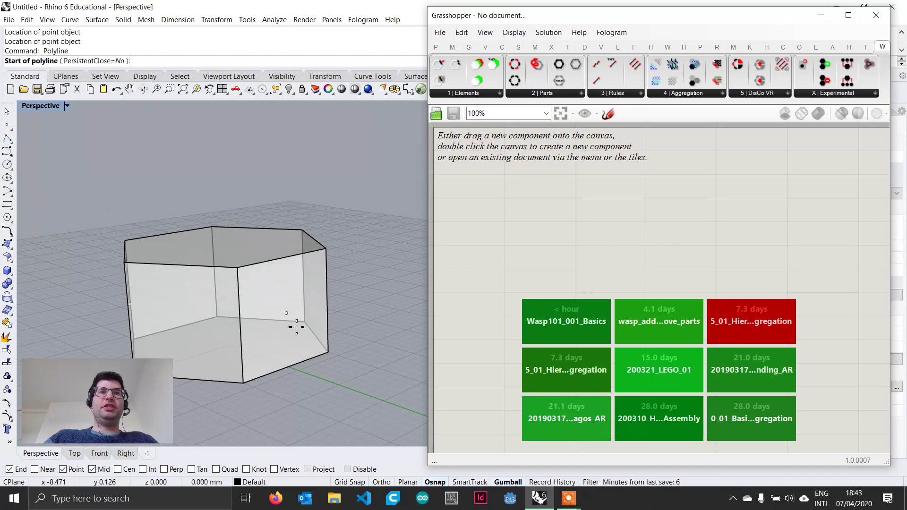
key("Return")
left_click(290, 315)
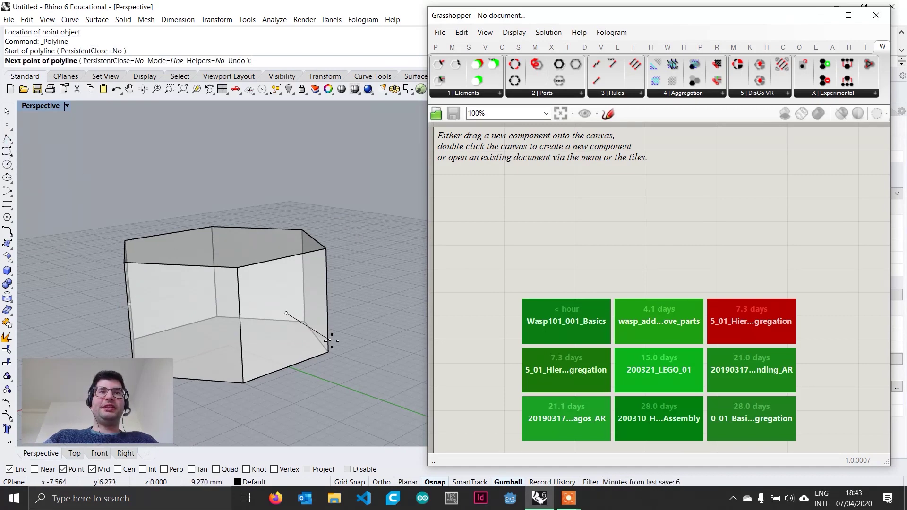
left_click(328, 300)
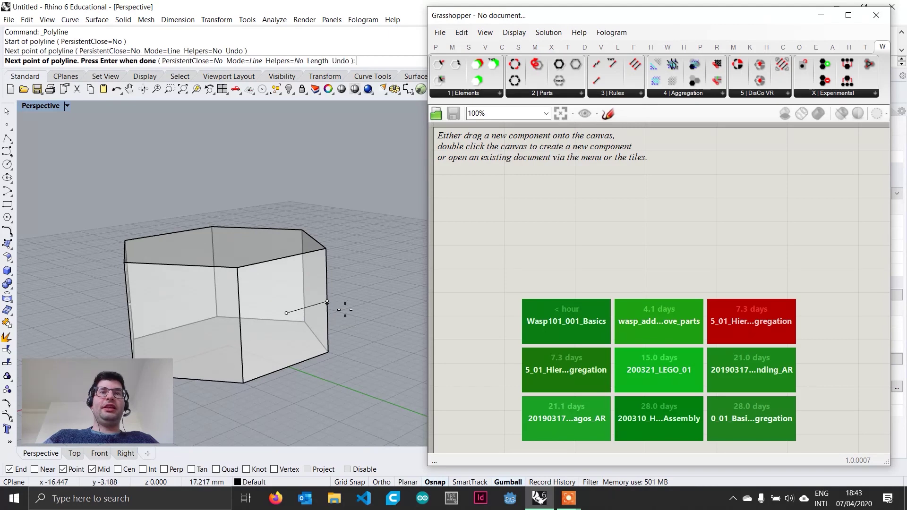
right_click(369, 309)
right_click_drag(368, 308, 293, 302, "shift")
scroll(224, 299, "down", 3)
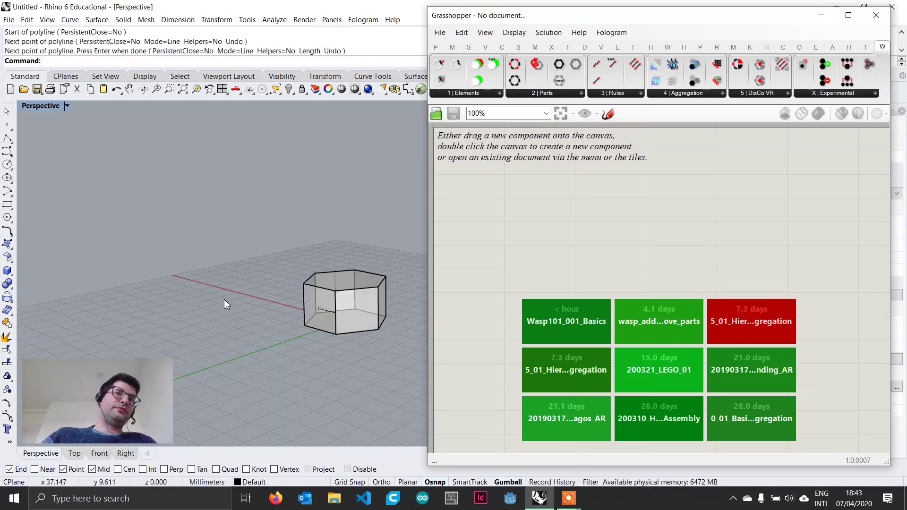
right_click_drag(224, 299, 200, 257, "shift")
right_click_drag(208, 314, 250, 290)
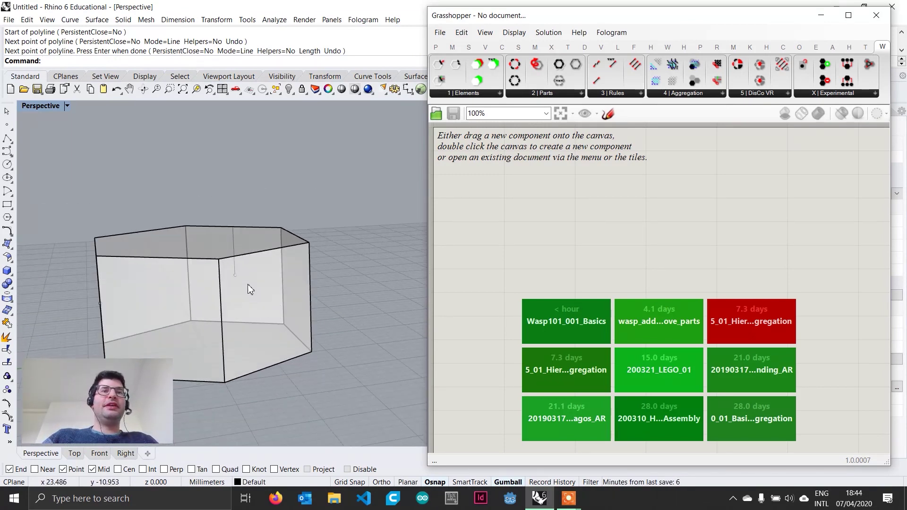
Step: Place a point at the centre of a third side face
left_click(7, 125)
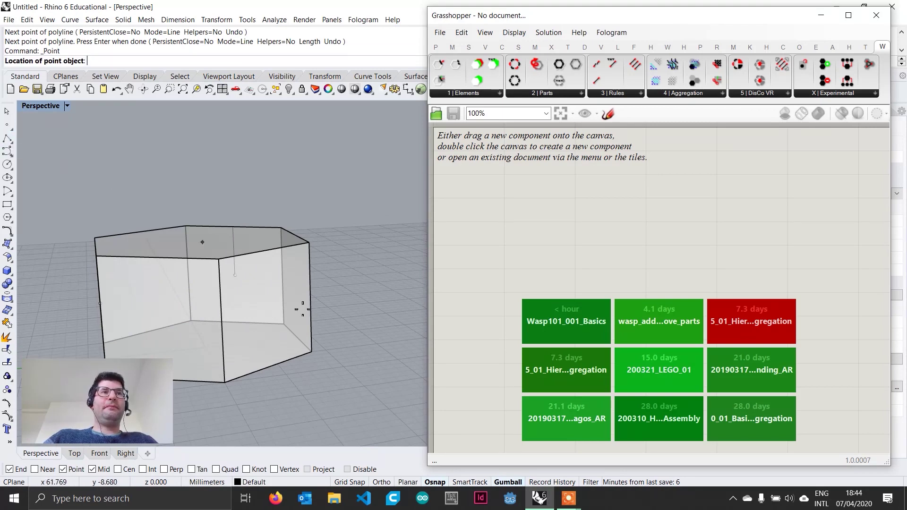
left_click(276, 366, "ctrl")
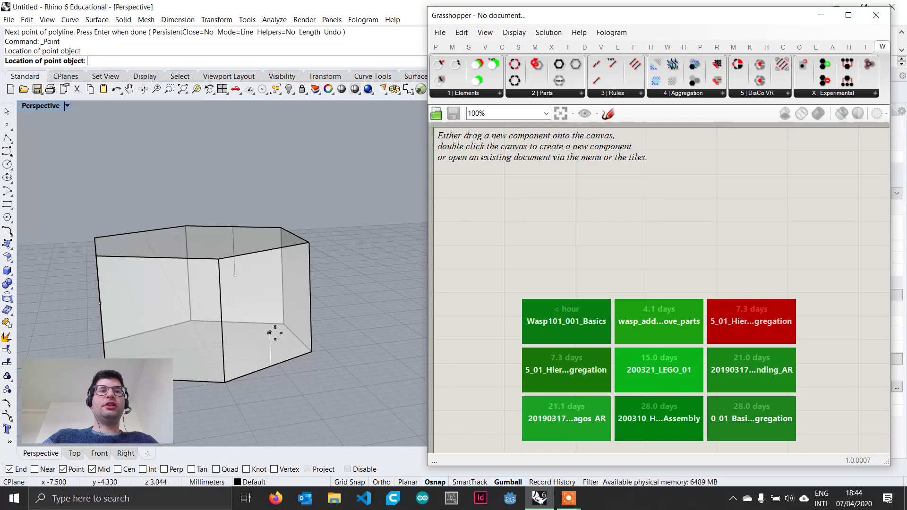
left_click(313, 298)
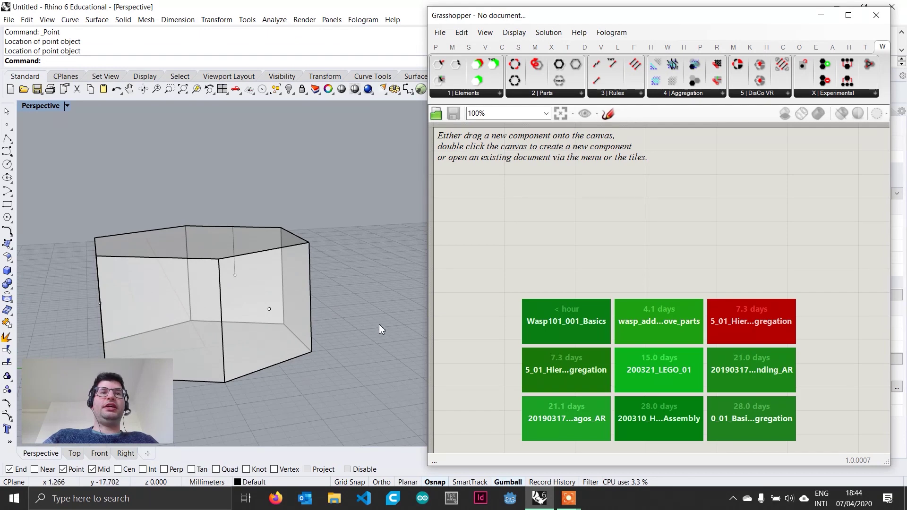
Step: Draw a line from that point down to the face's bottom-edge midpoint
left_click(10, 140)
left_click(21, 144)
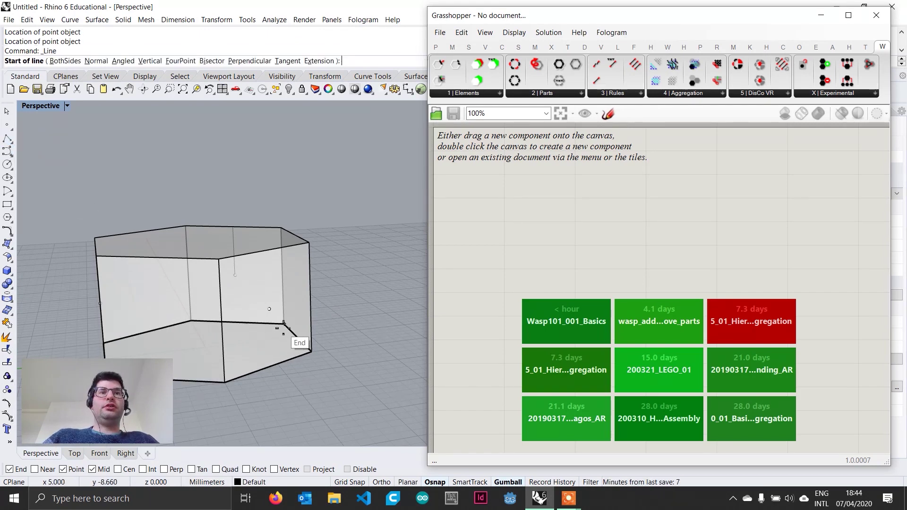
left_click(274, 311)
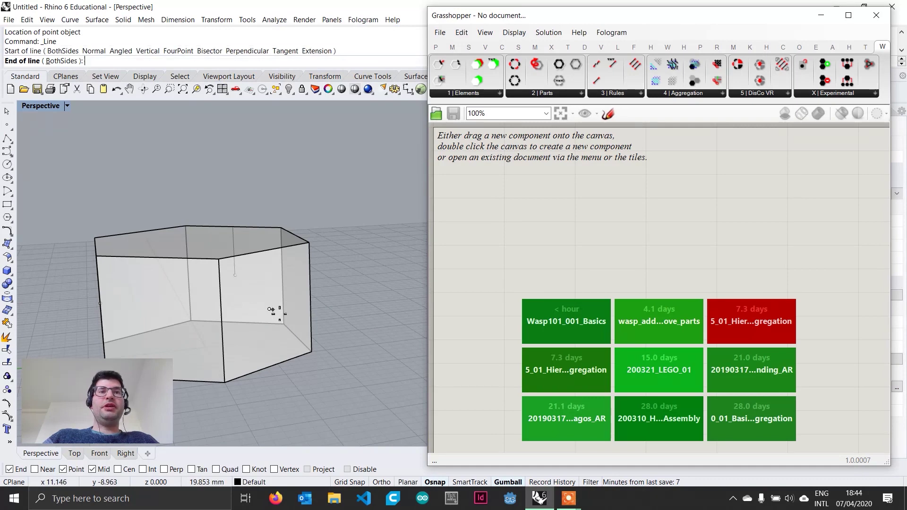
left_click(271, 367)
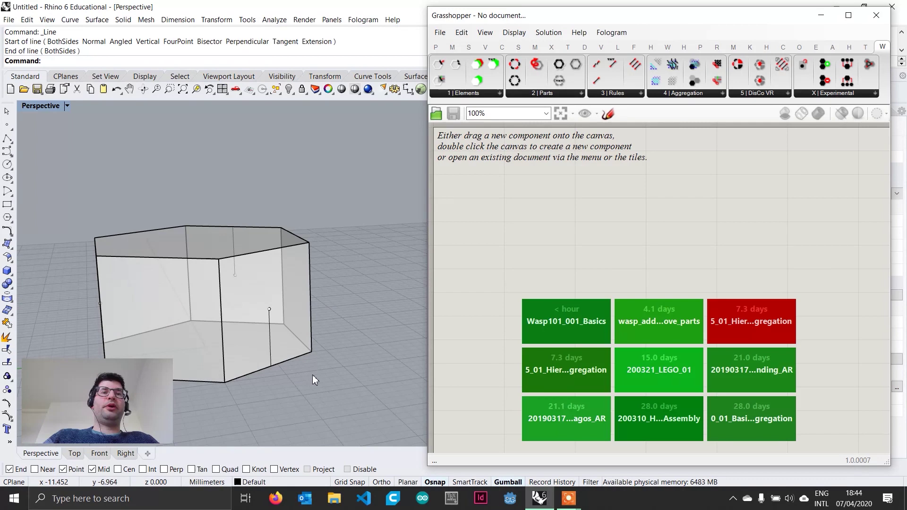
Step: Add a Geometry parameter by searching 'geo', then choose Set one Geometry
right_click_drag(313, 375, 302, 322)
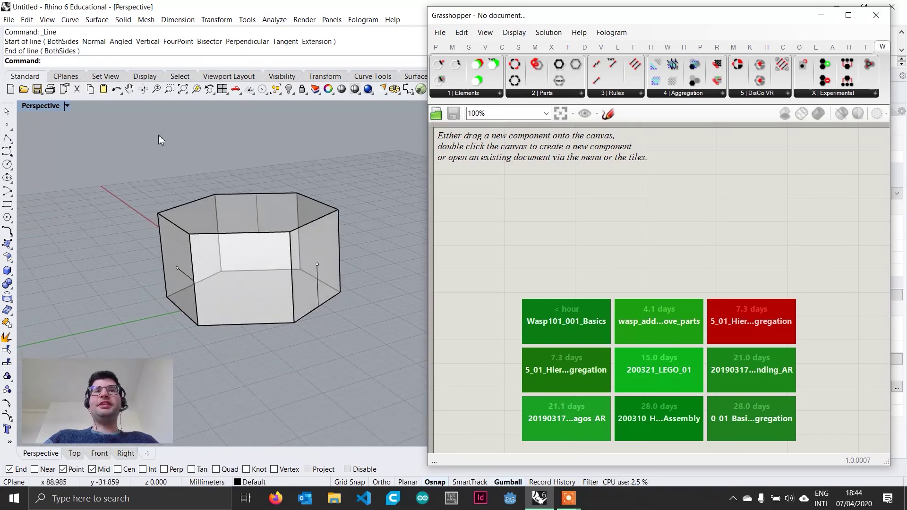
double_click(534, 198)
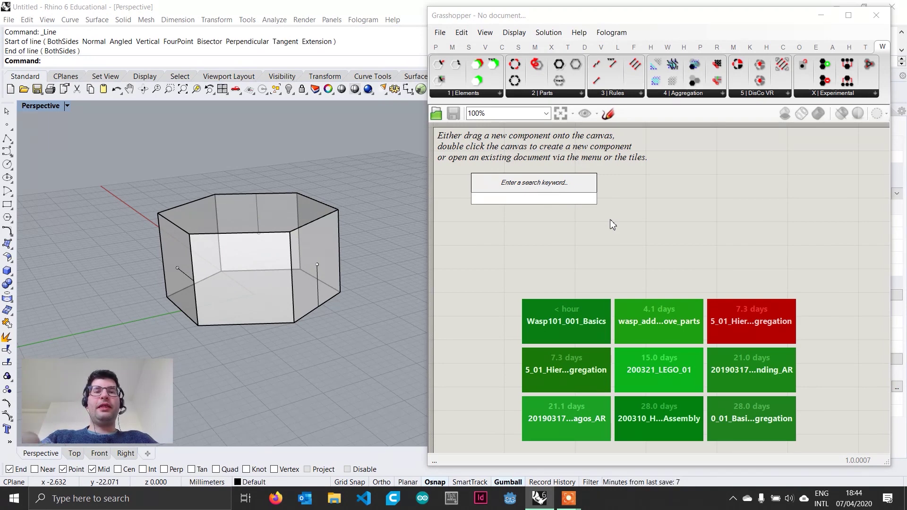
type("geo")
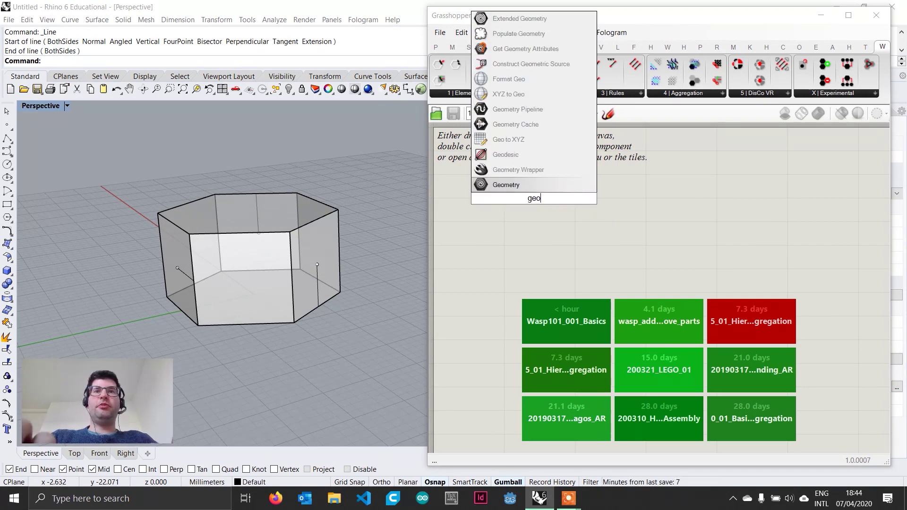
key("Return")
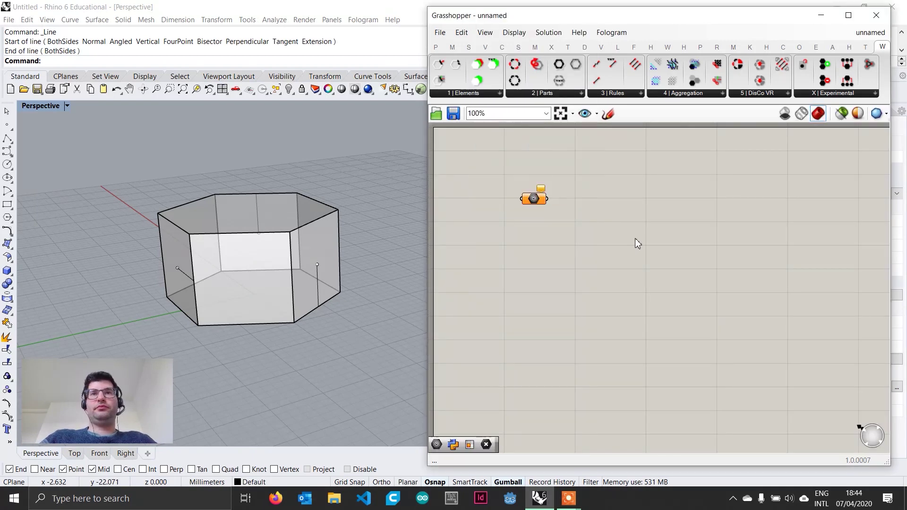
scroll(548, 215, "up", 1)
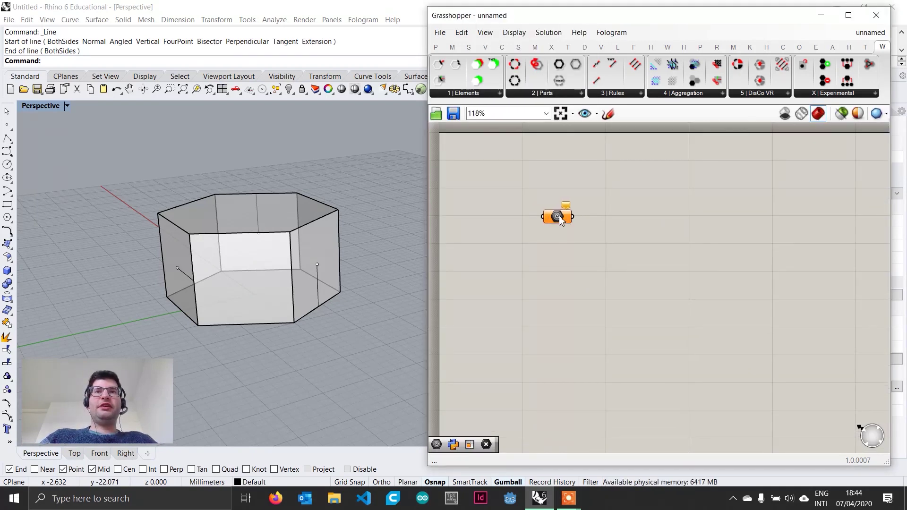
right_click(559, 217)
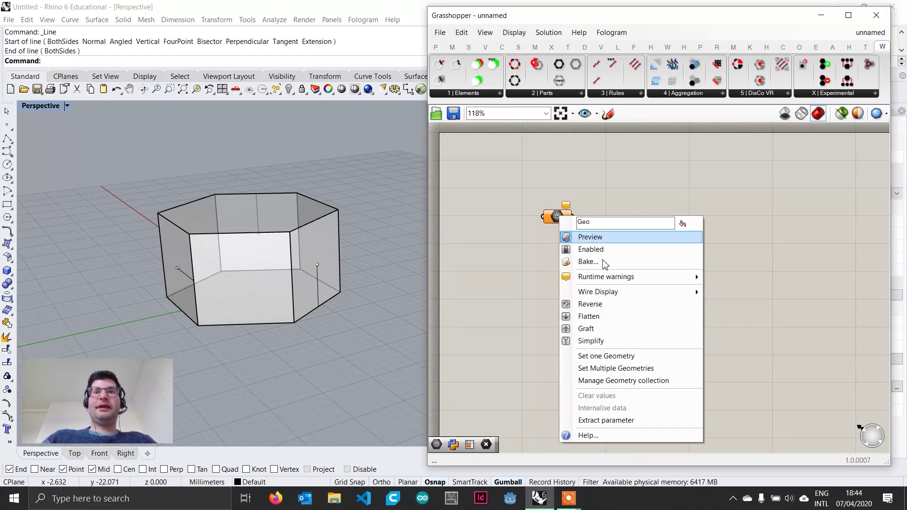
left_click(610, 356)
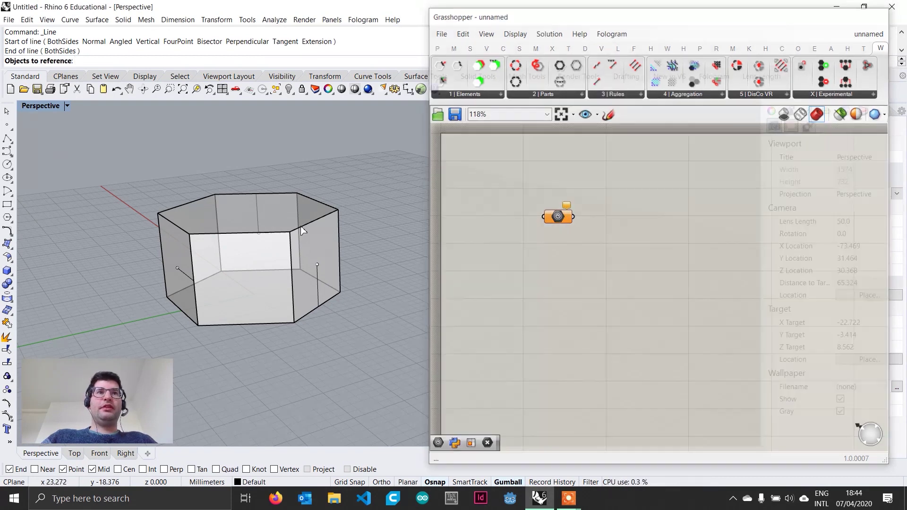
Step: Reference the hexagonal prism into the Geometry parameter and hide the original extrusion
left_click(301, 229)
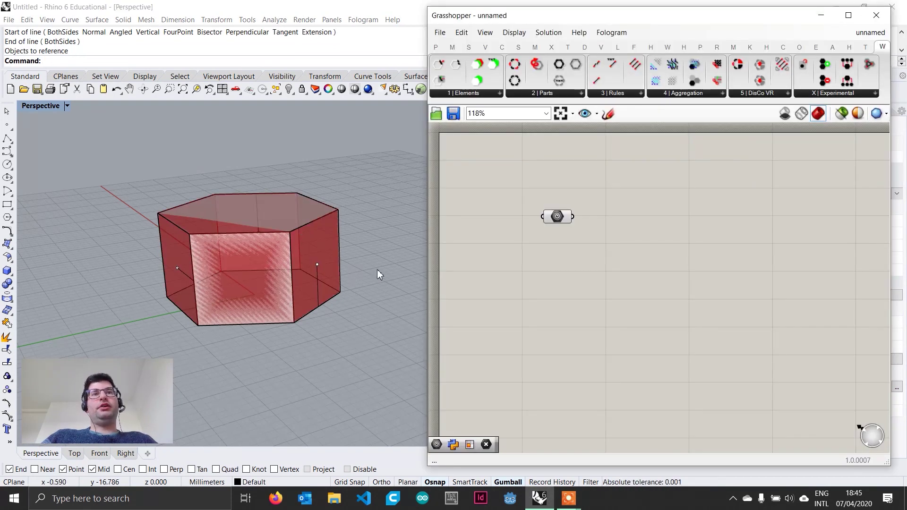
left_click_drag(548, 222, 526, 227)
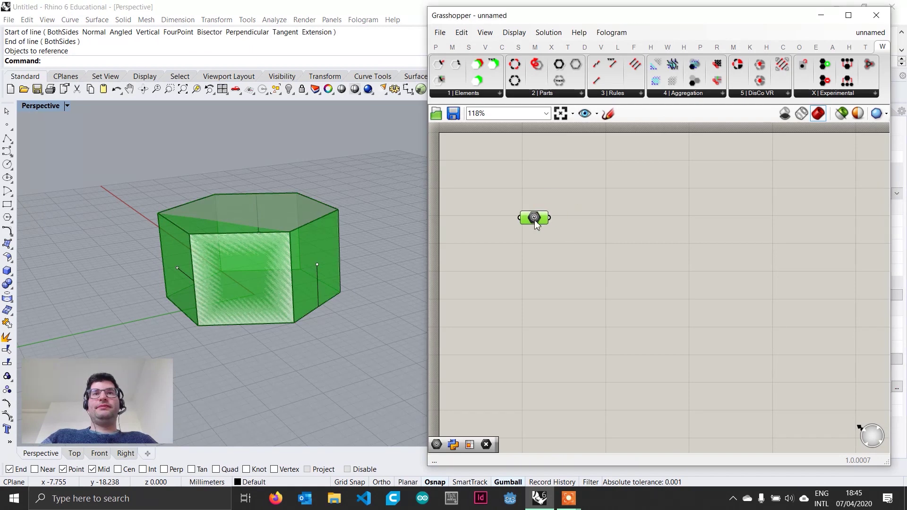
left_click(317, 221)
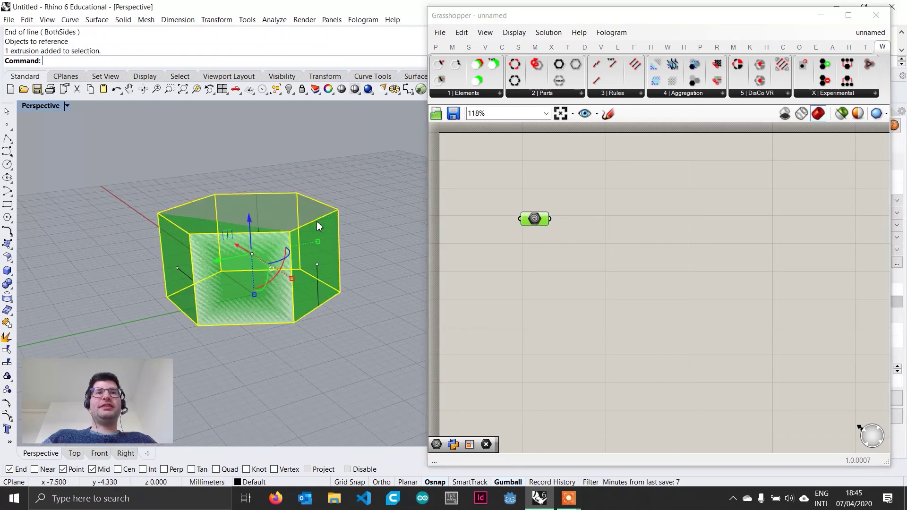
left_click(289, 90)
right_click_drag(280, 226, 291, 269, "shift")
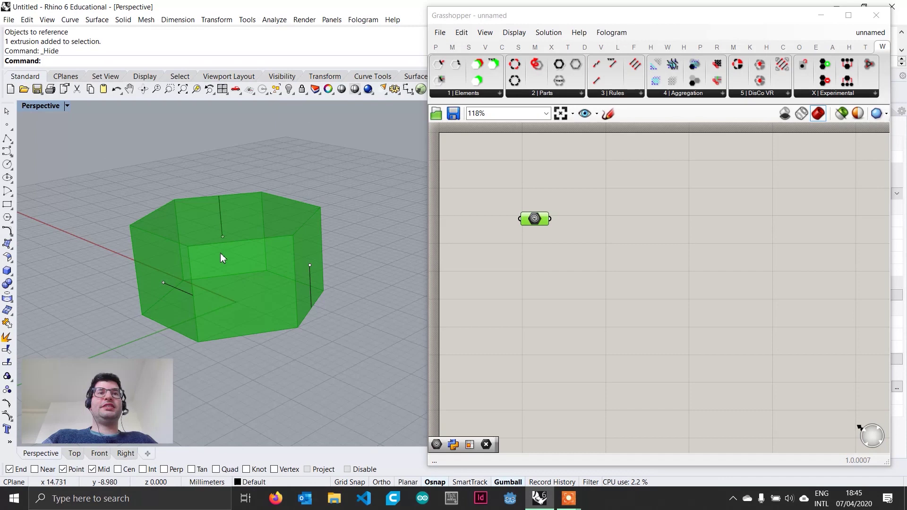
left_click(537, 291)
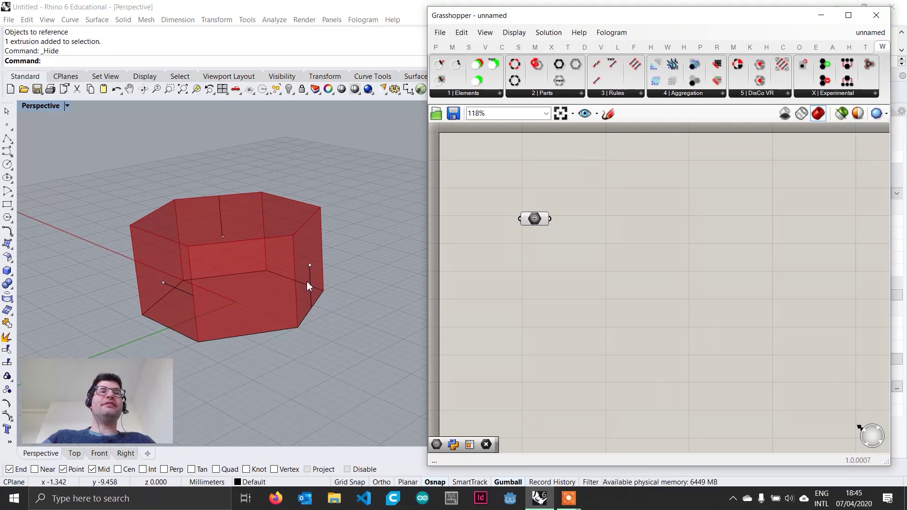
Step: Add a Point parameter below Geometry and reference the prism's front-left, right and top face points
double_click(528, 289)
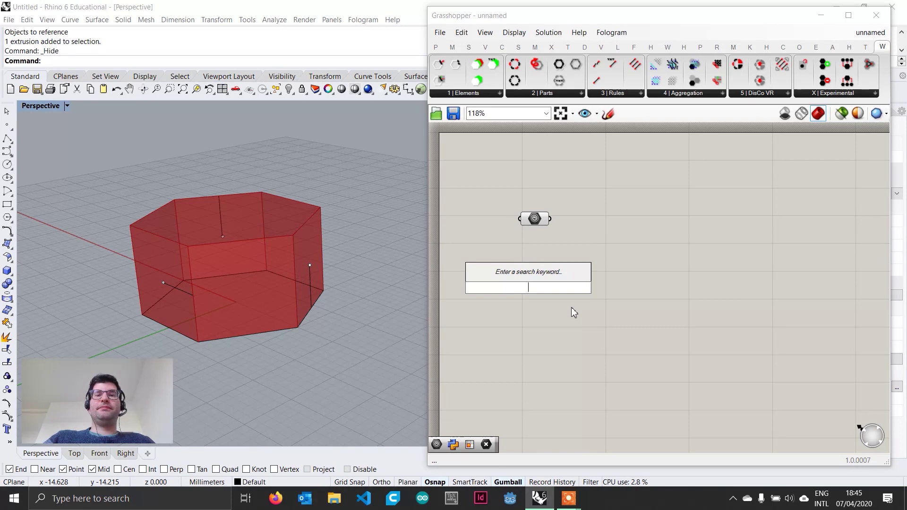
type("point")
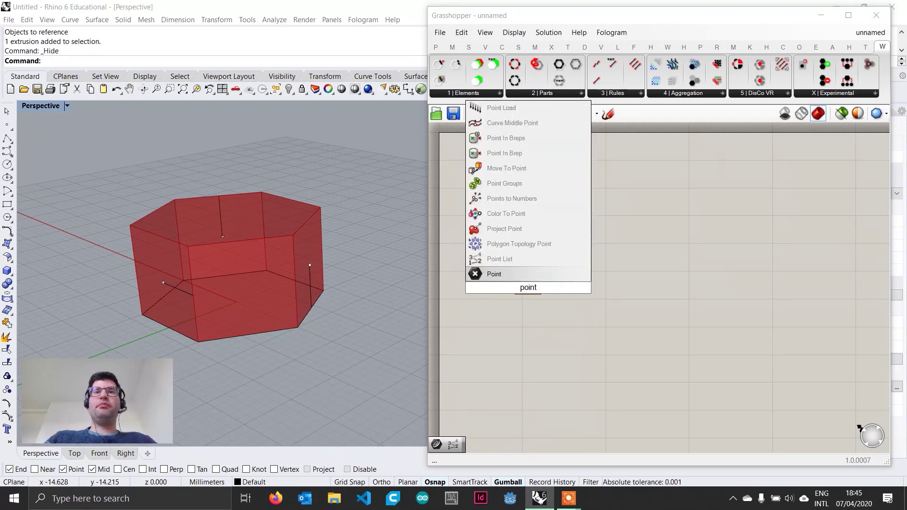
key("Return")
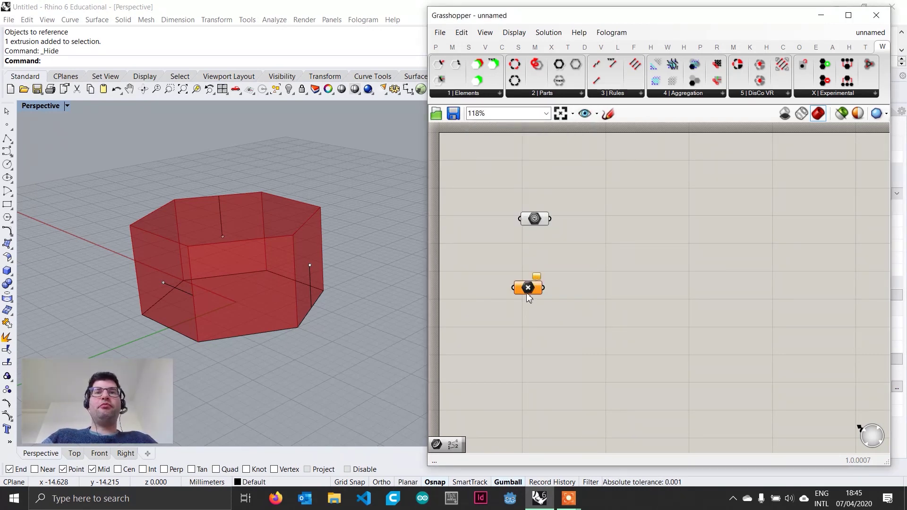
left_click_drag(532, 291, 546, 290)
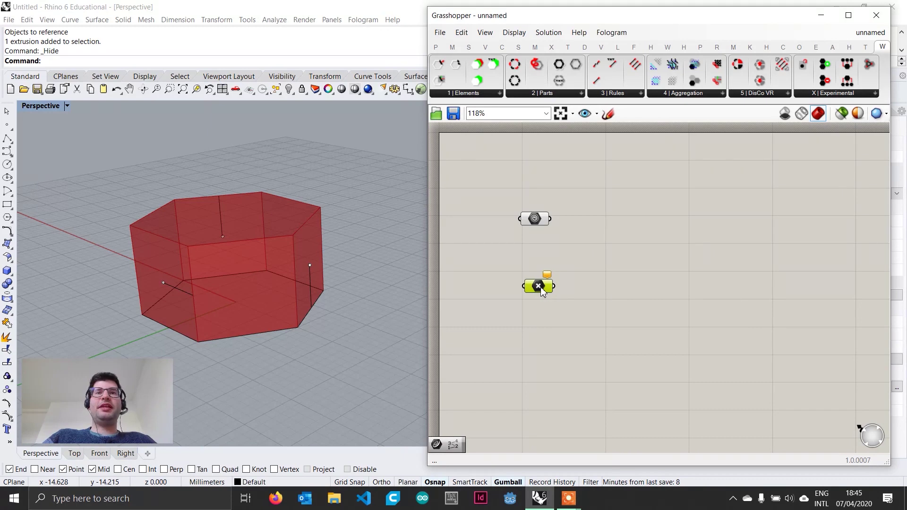
right_click(546, 290)
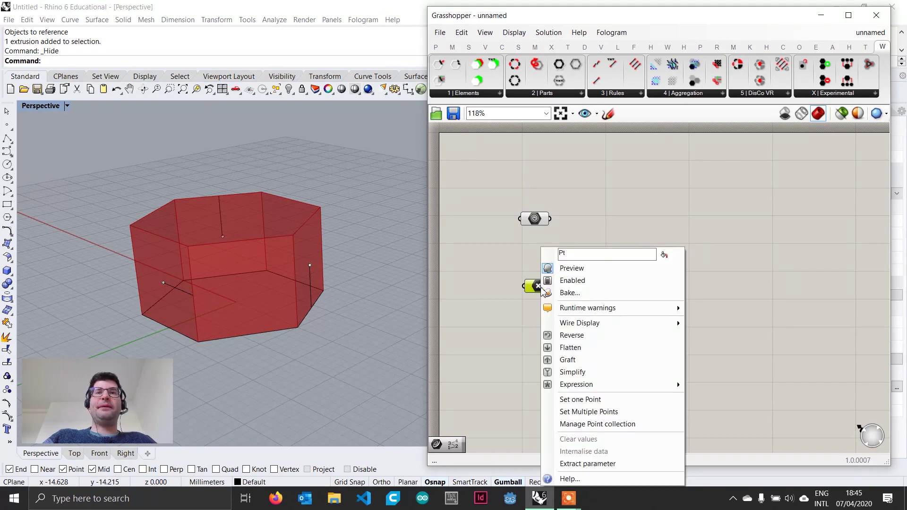
left_click(585, 412)
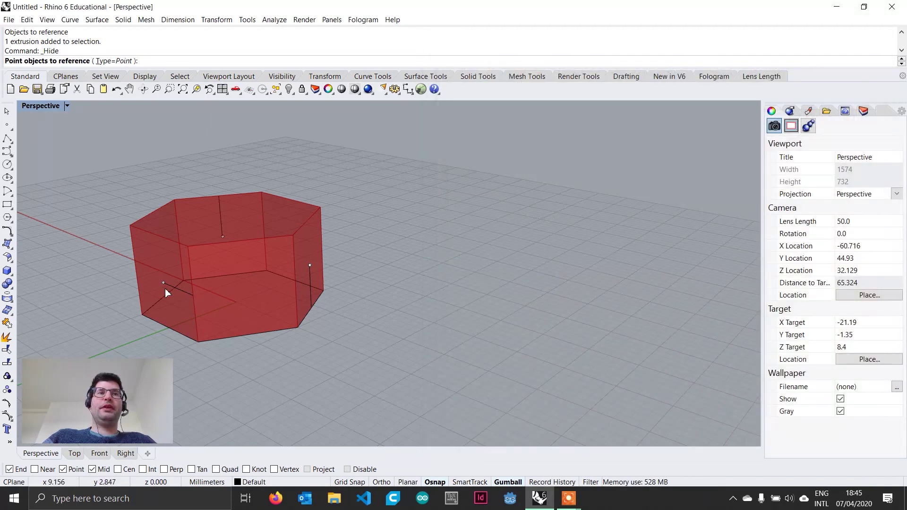
left_click(164, 284)
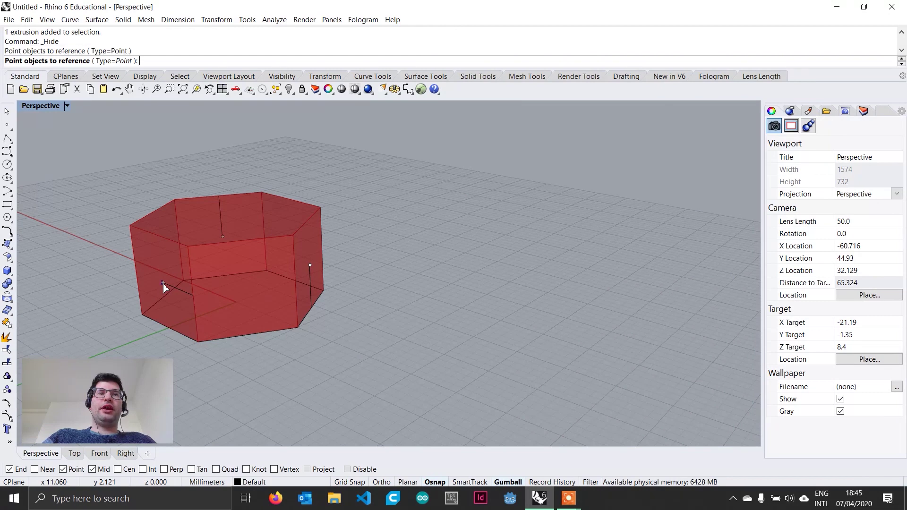
left_click(311, 267)
left_click(224, 237)
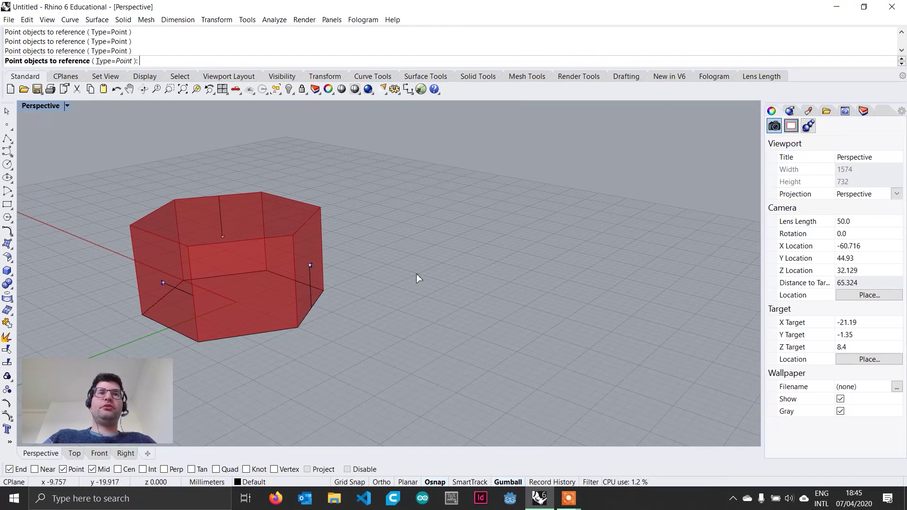
key("Return")
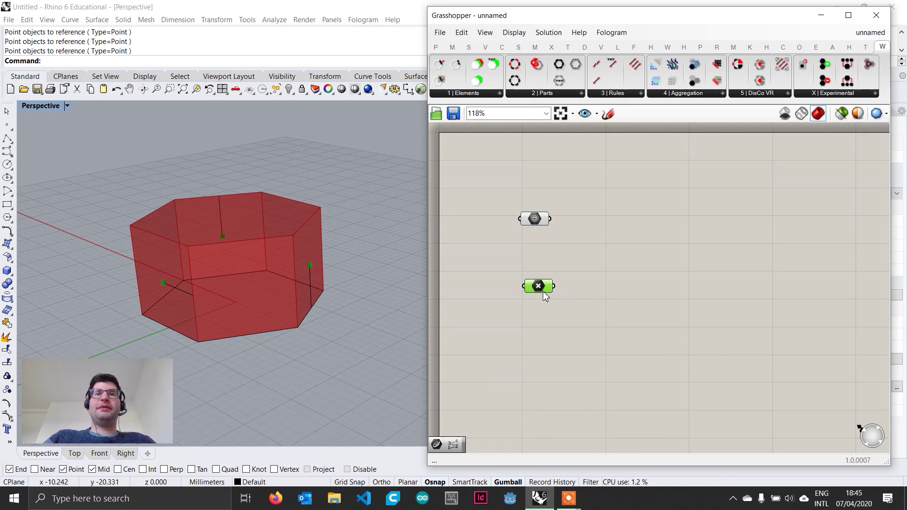
mouse_move(544, 294)
left_mouse_down()
mouse_move(530, 283)
mouse_move(535, 298)
mouse_move(529, 278)
mouse_move(534, 296)
left_mouse_up()
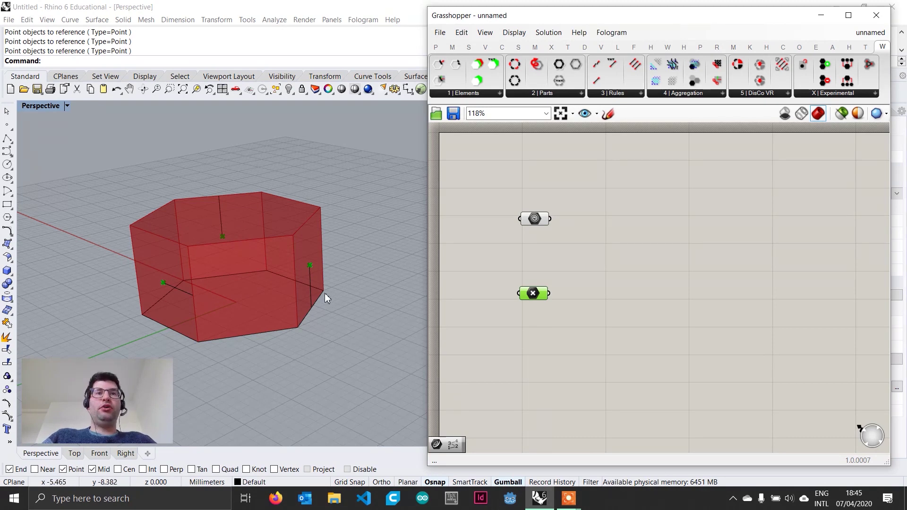
left_click_drag(533, 292, 533, 296)
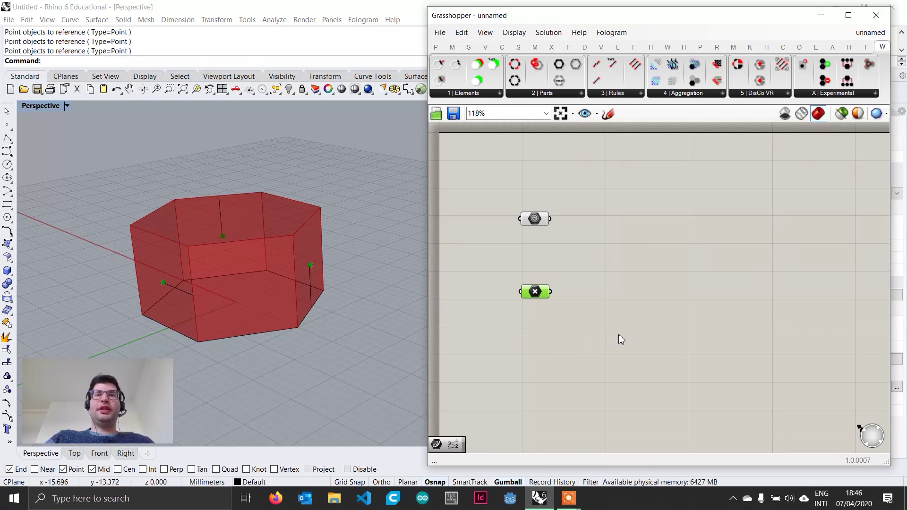
Step: Add a Point List component and feed the Point parameter into its P input
double_click(591, 337)
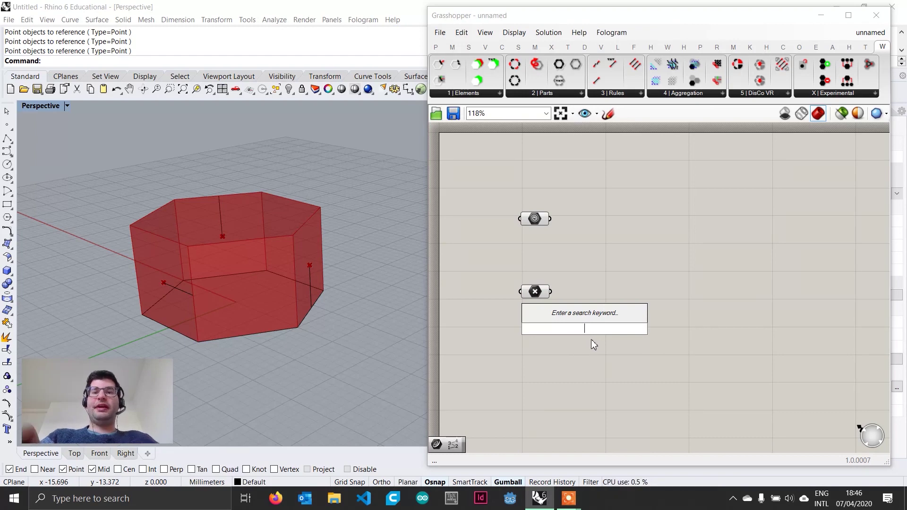
type("point")
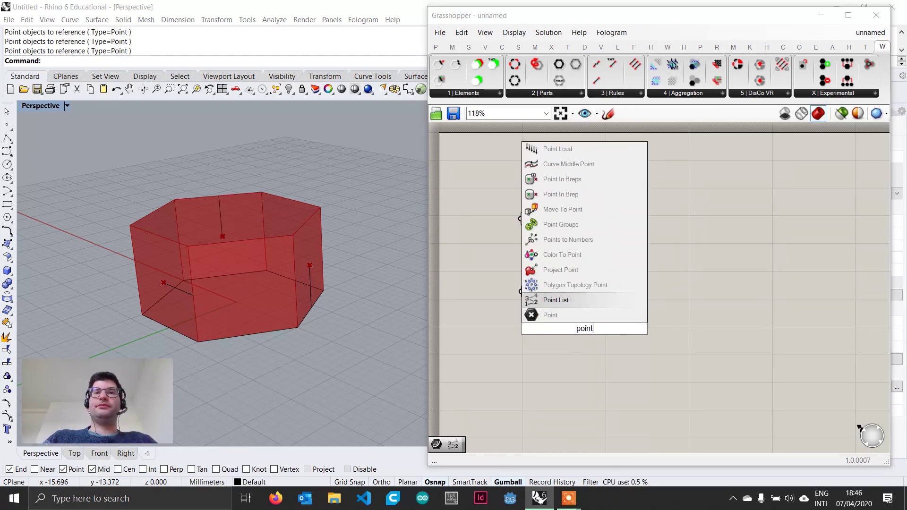
key("Return")
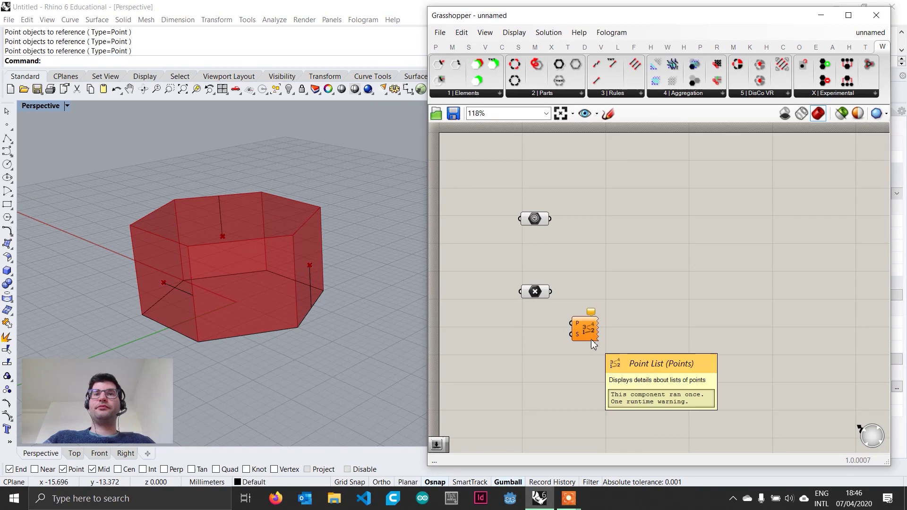
left_click_drag(598, 335, 603, 344)
left_click_drag(551, 292, 578, 331)
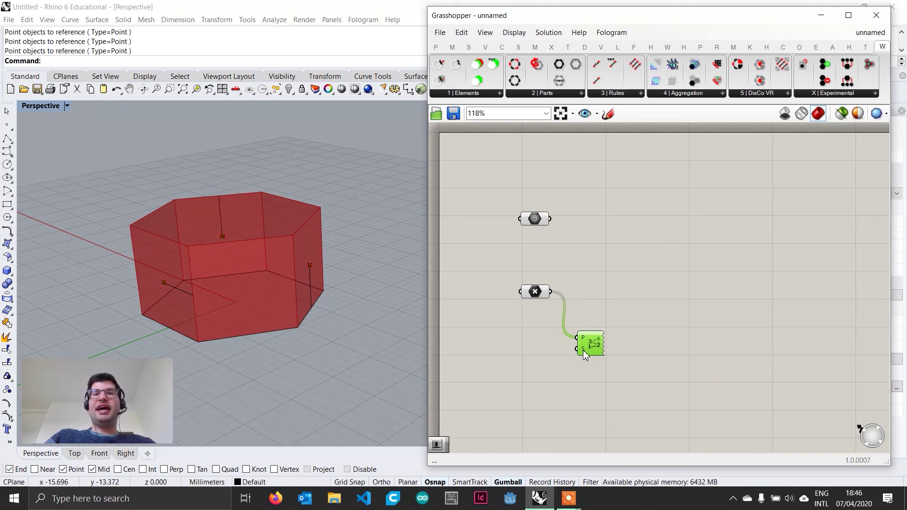
Step: Connect a number slider set to 2 to the Point List's size input
double_click(513, 356)
type("2")
key("Return")
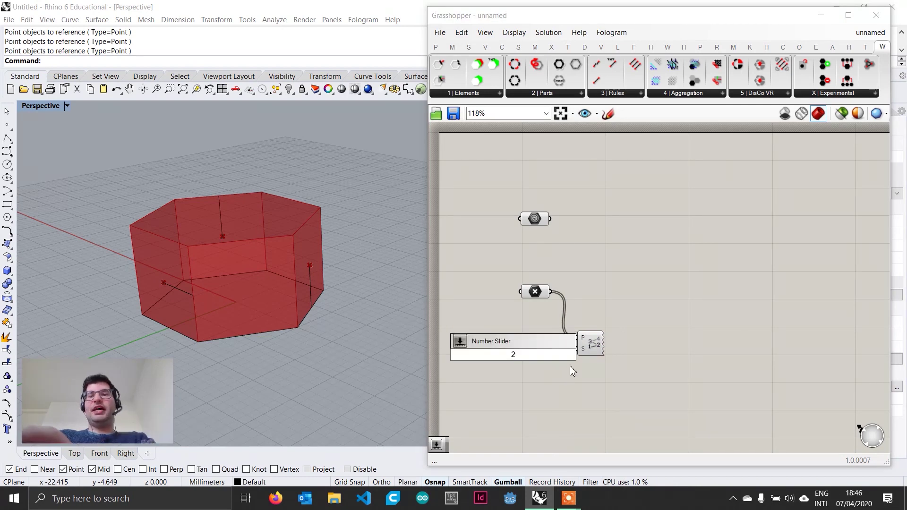
left_click_drag(577, 349, 551, 350)
left_click(586, 348)
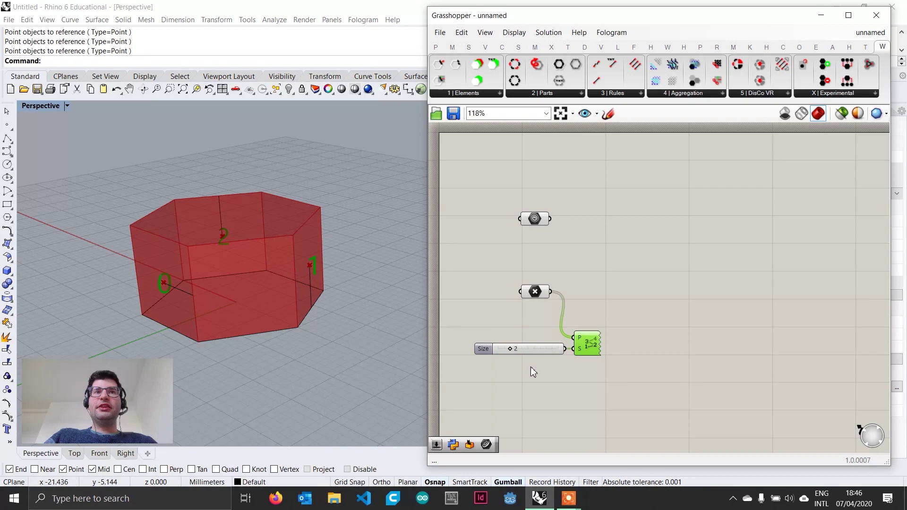
Step: Move the Size slider and Point List left together and recentre the canvas
right_click_drag(253, 296, 255, 288)
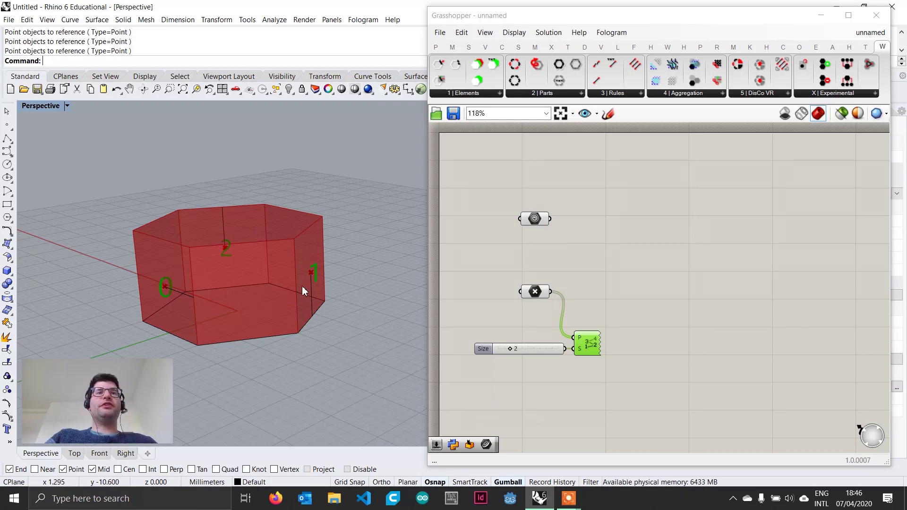
left_click_drag(646, 389, 523, 324)
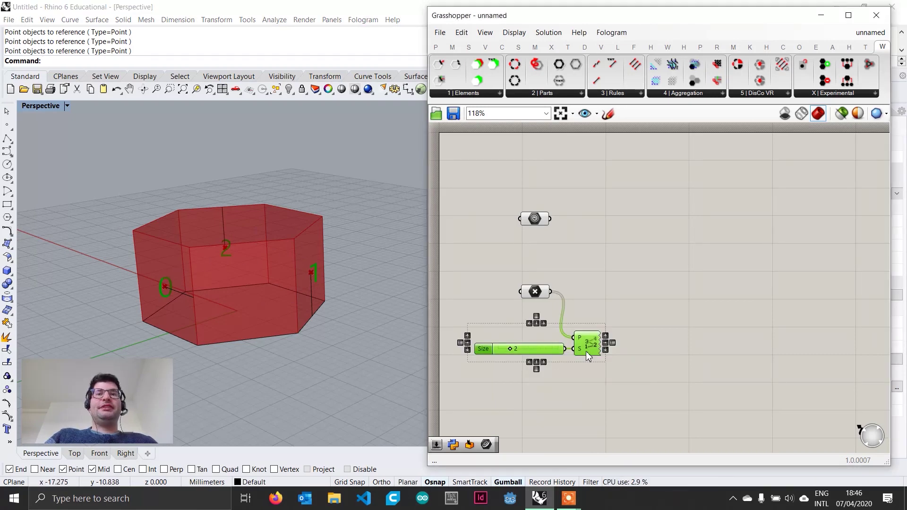
left_click_drag(586, 350, 547, 349)
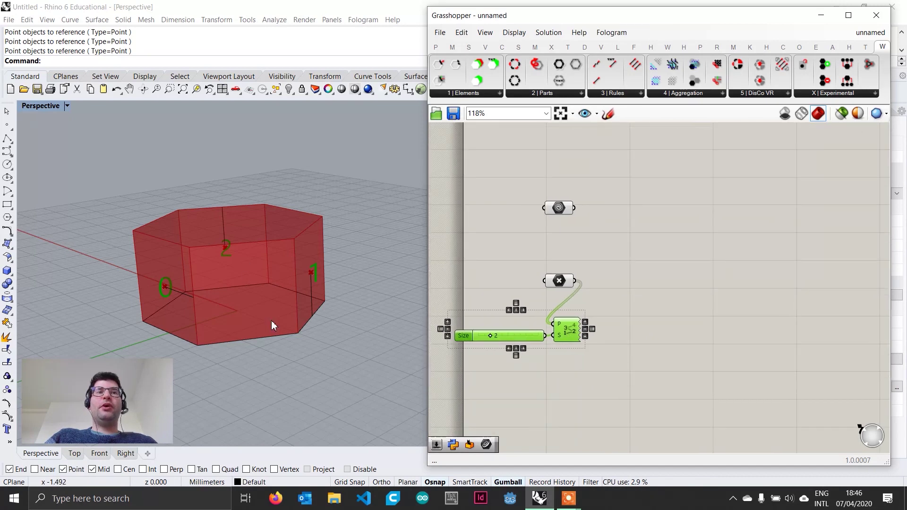
right_click_drag(523, 380, 531, 364)
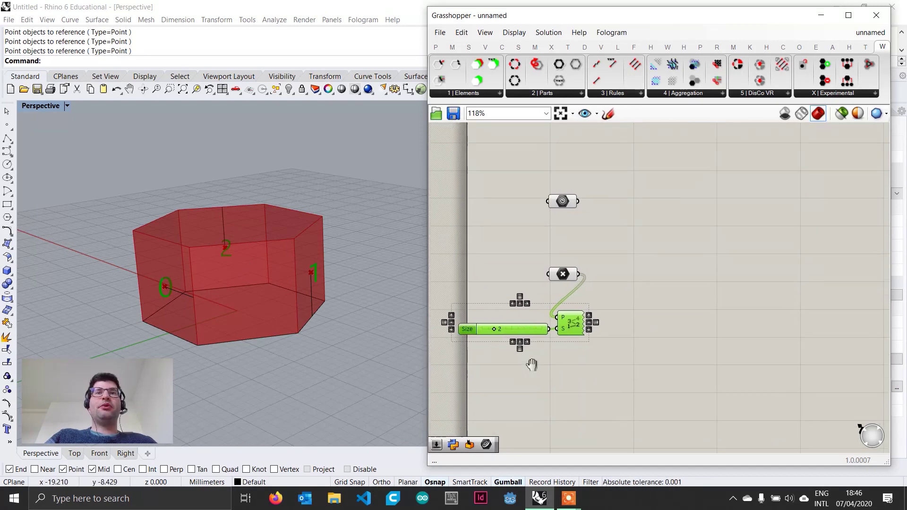
right_click_drag(591, 380, 568, 374)
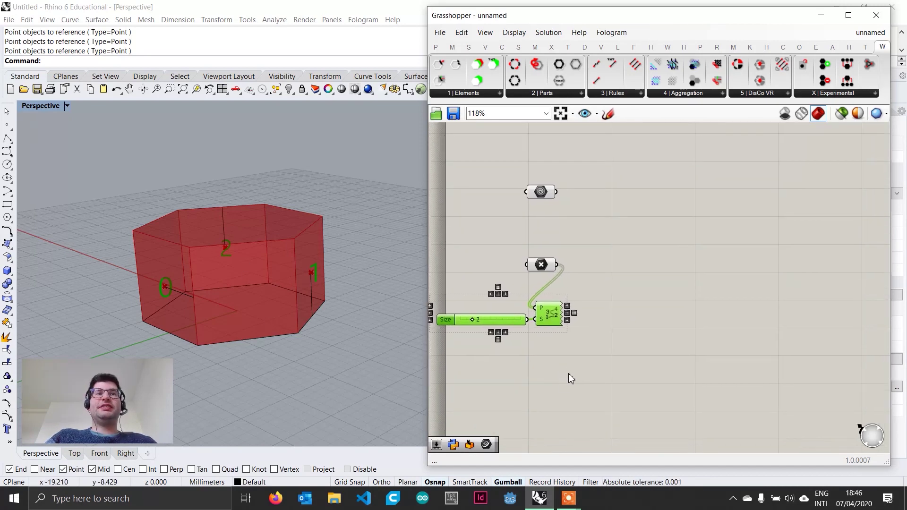
Step: Add a Curve parameter referencing the prism edge curves, including the vertical edge near label 1
double_click(543, 381)
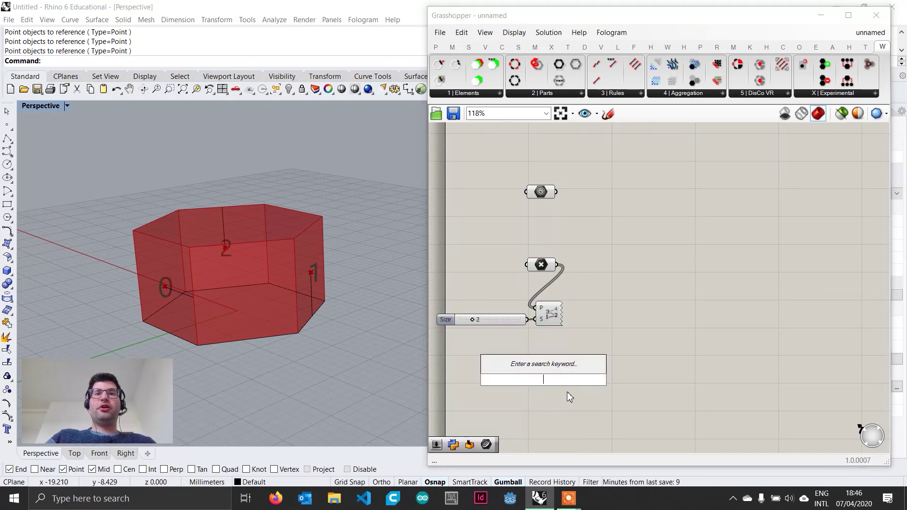
type("curve")
key("Return")
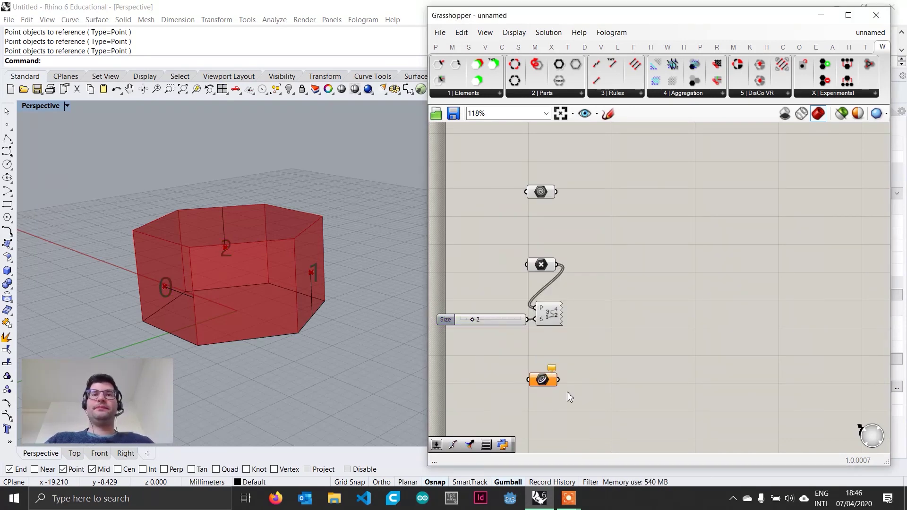
right_click(545, 381)
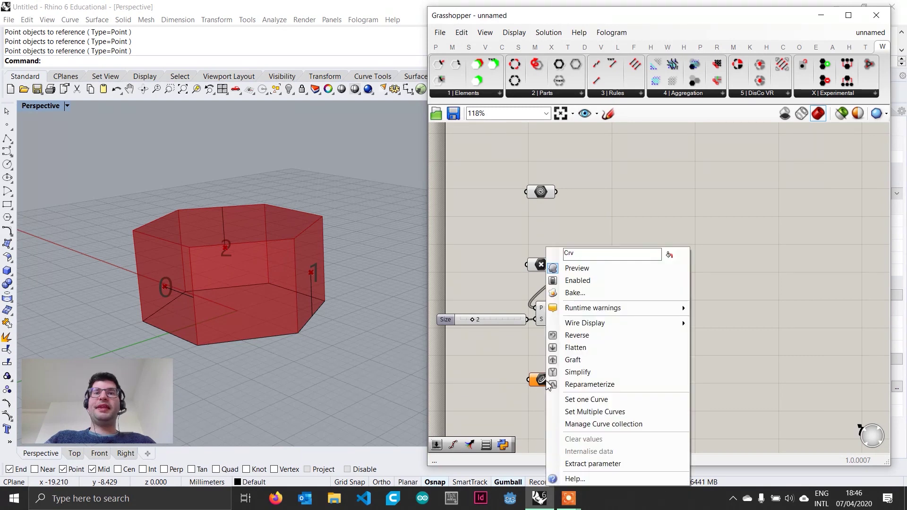
left_click(585, 412)
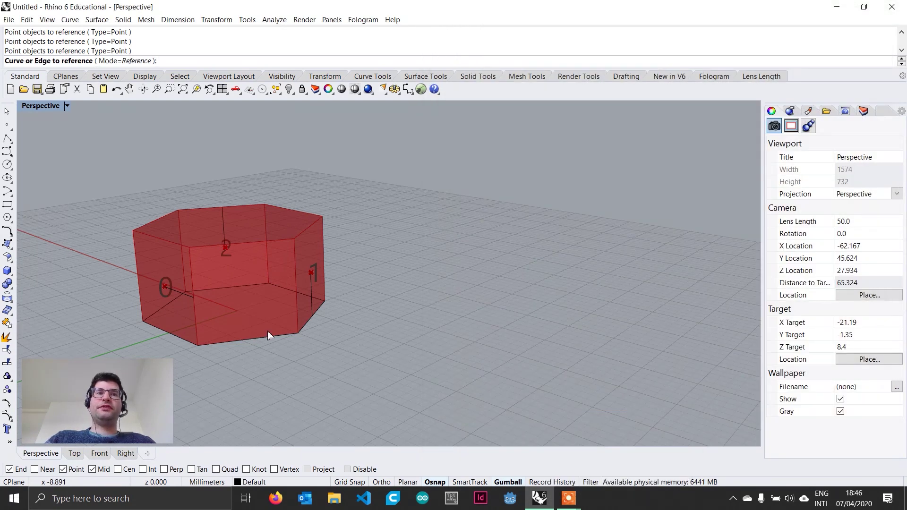
left_click(180, 294)
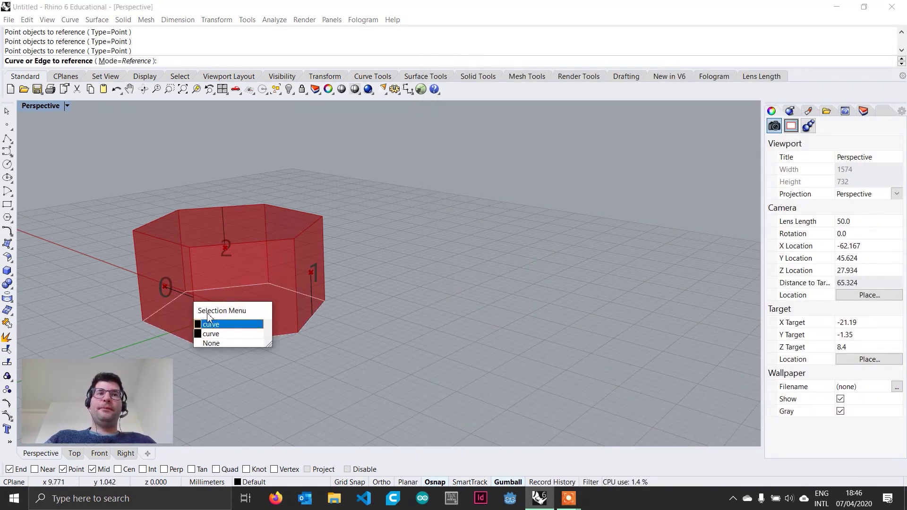
left_click(230, 333)
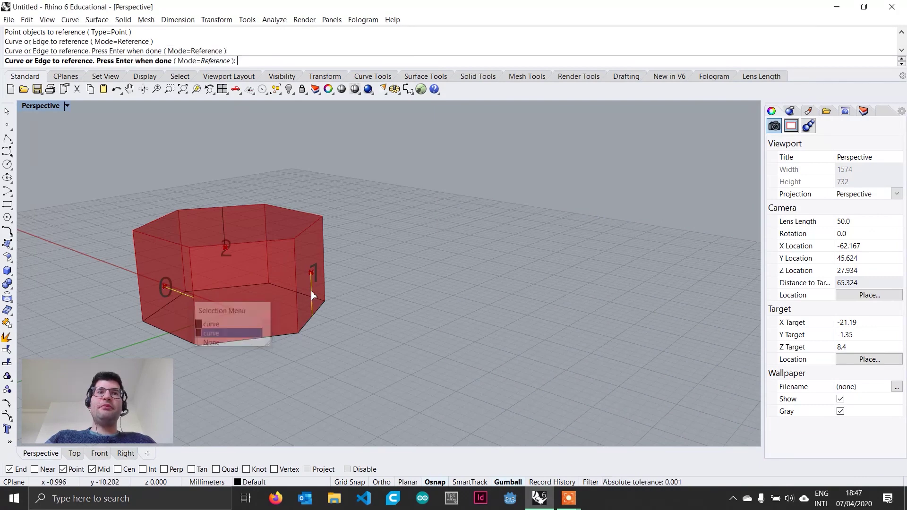
left_click(311, 291)
key("Return")
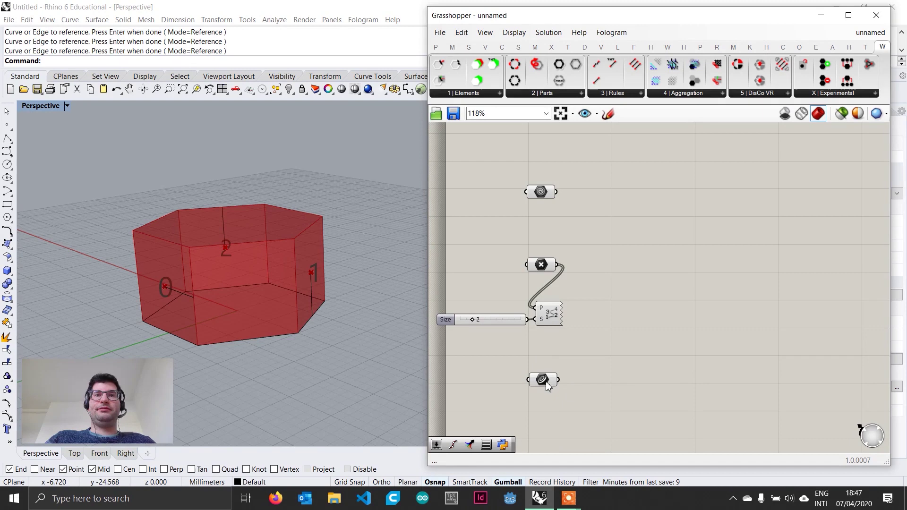
left_click_drag(547, 386, 547, 380)
Step: Place a Wasp_Basic Part component from the 2 | Parts list to the right of the parameters
left_click(613, 362)
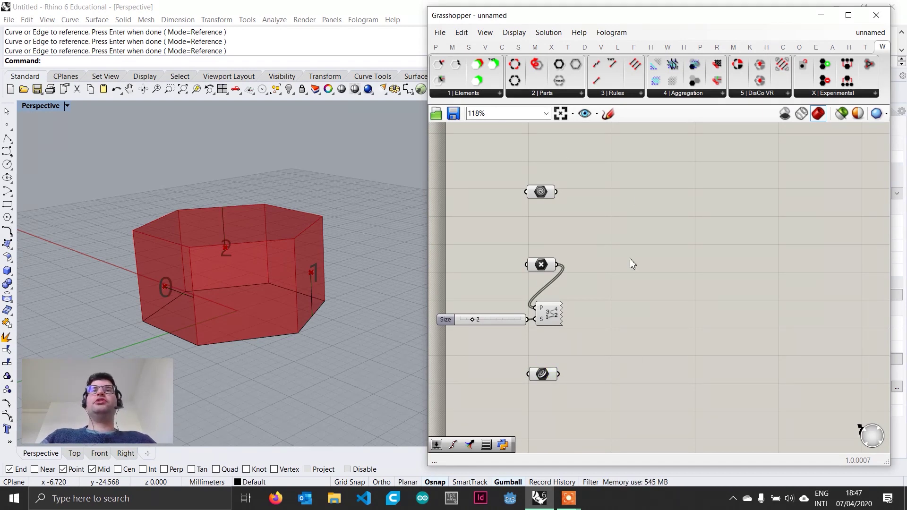
right_click_drag(631, 259, 598, 256)
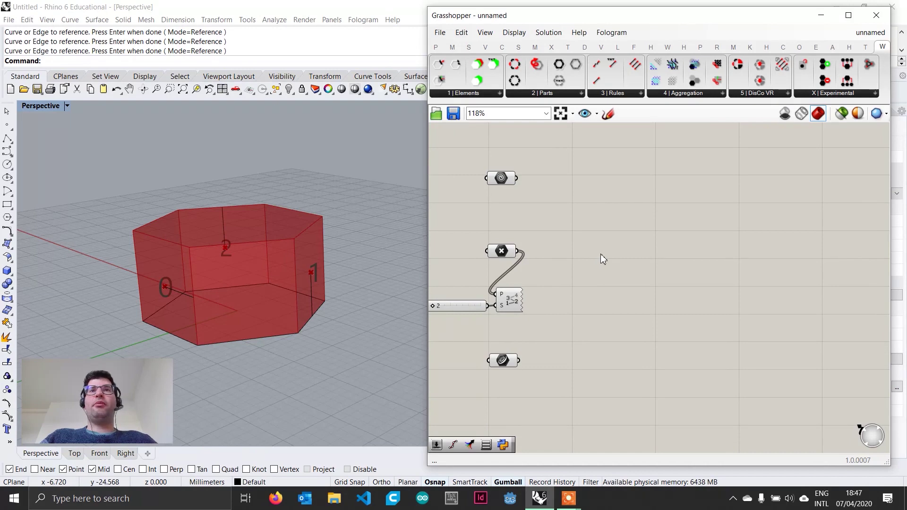
left_click(549, 95)
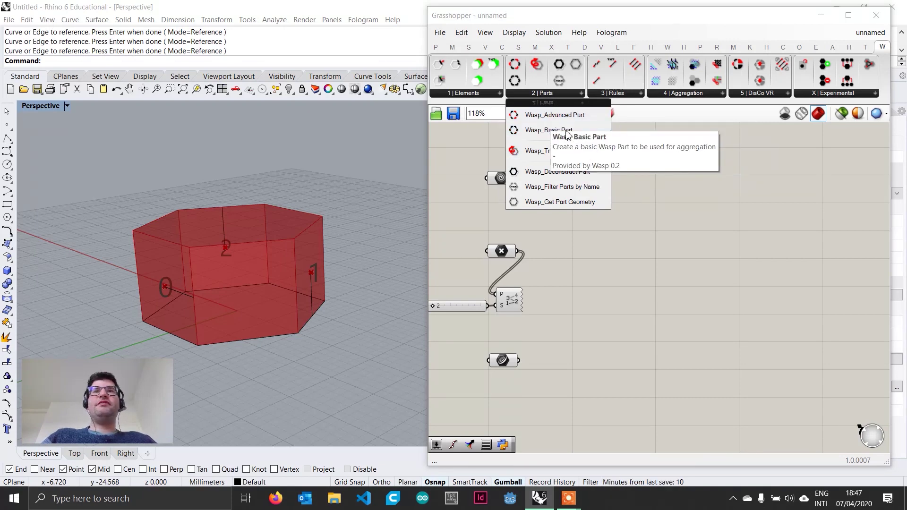
left_click(542, 134)
left_click(691, 245)
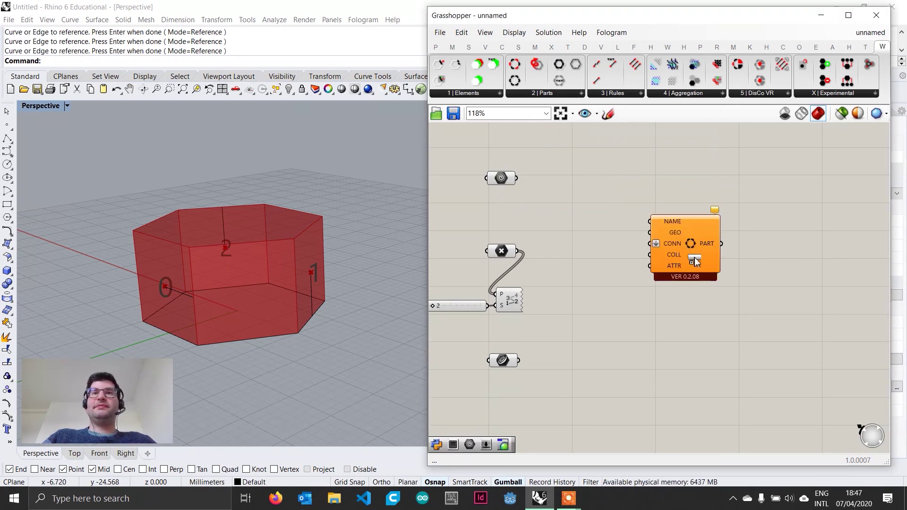
left_click_drag(695, 242, 727, 226)
right_click_drag(727, 227, 716, 240)
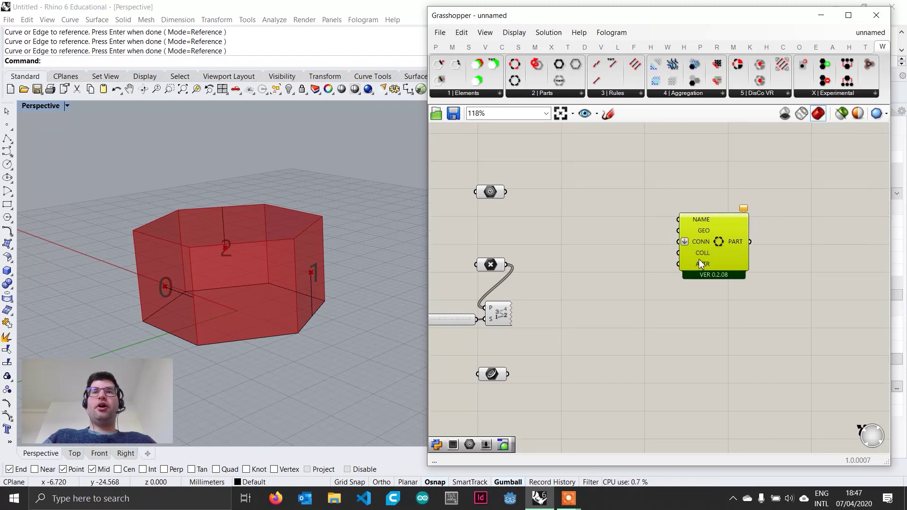
left_click_drag(701, 224, 751, 191)
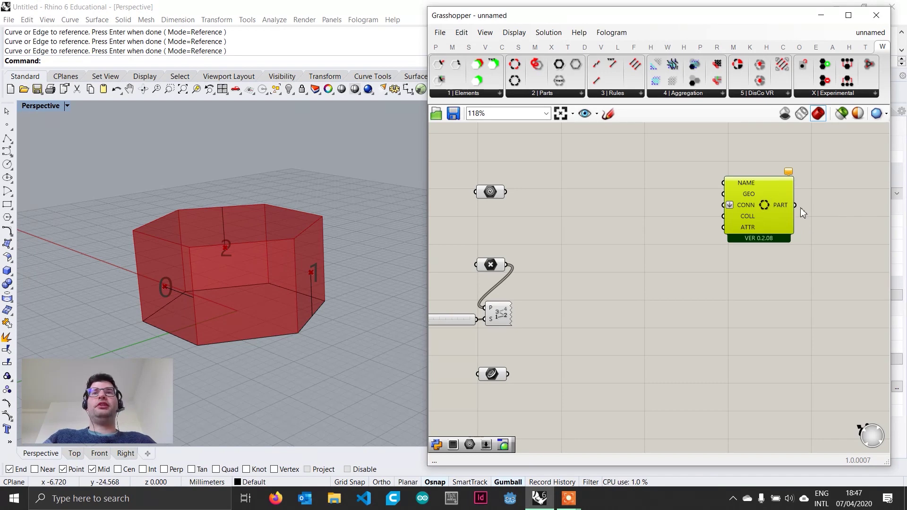
left_click_drag(778, 203, 794, 200)
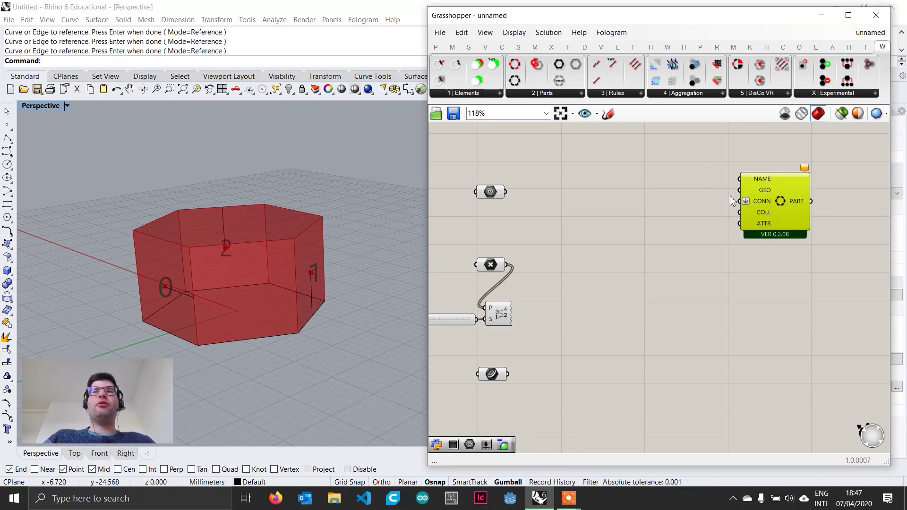
left_click(673, 166)
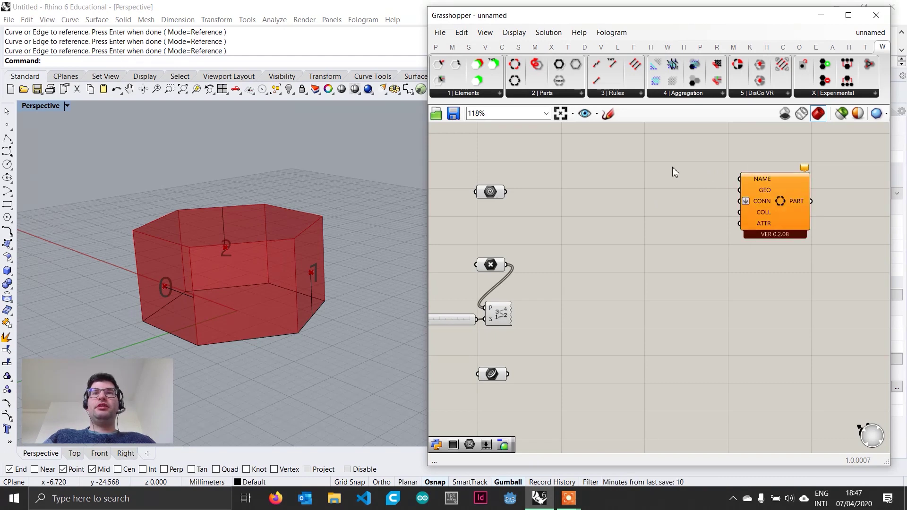
Step: Create a text panel reading HEXA and wire it into the Wasp part's NAME input
double_click(645, 165)
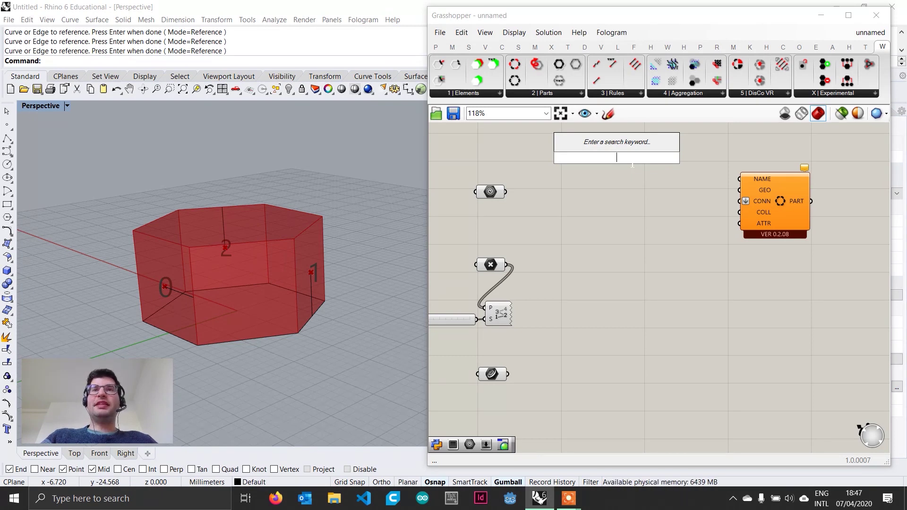
type("\"")
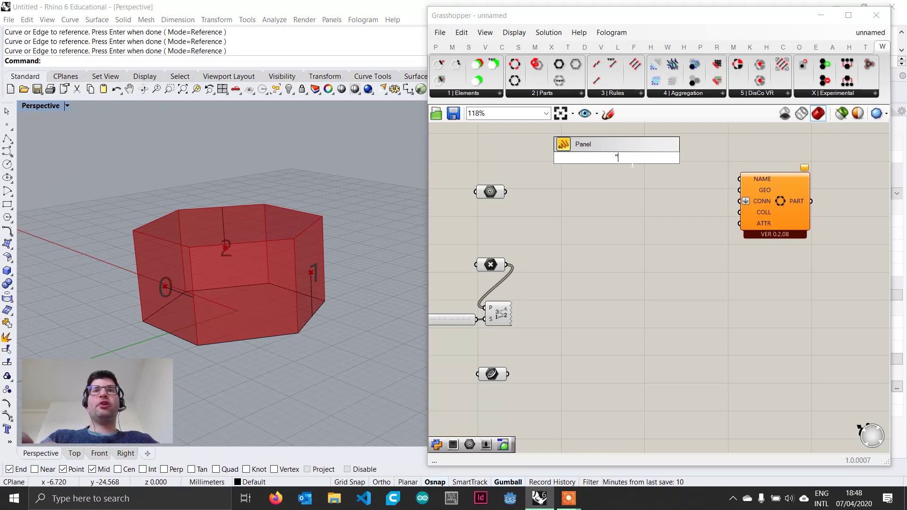
type("HEXA")
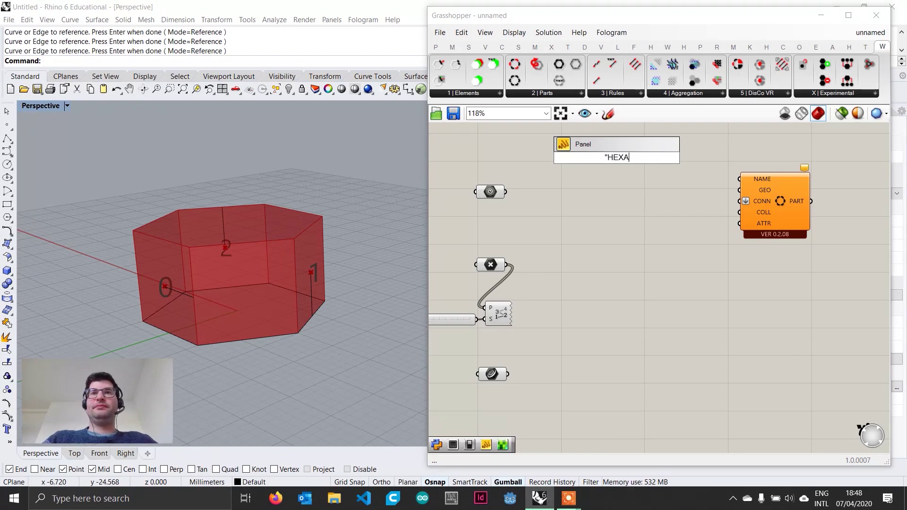
key("Return")
scroll(633, 156, "up", 1)
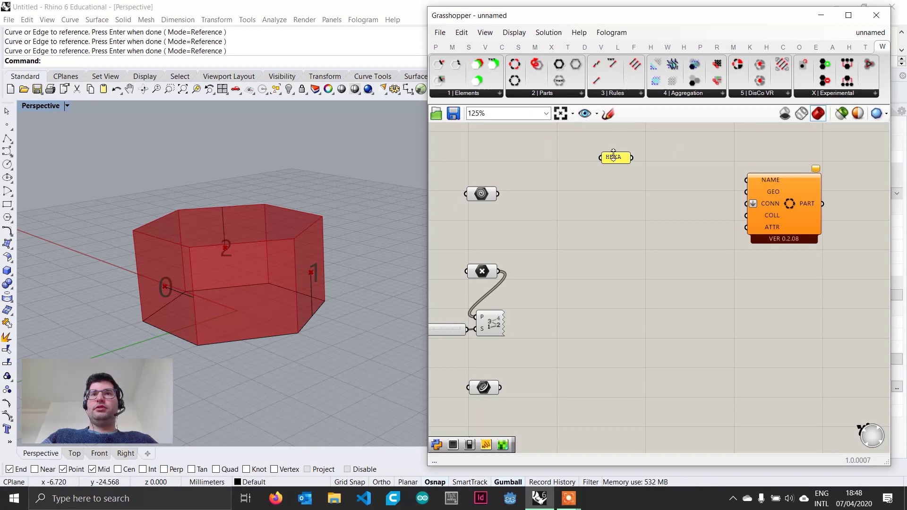
left_click_drag(605, 155, 747, 180)
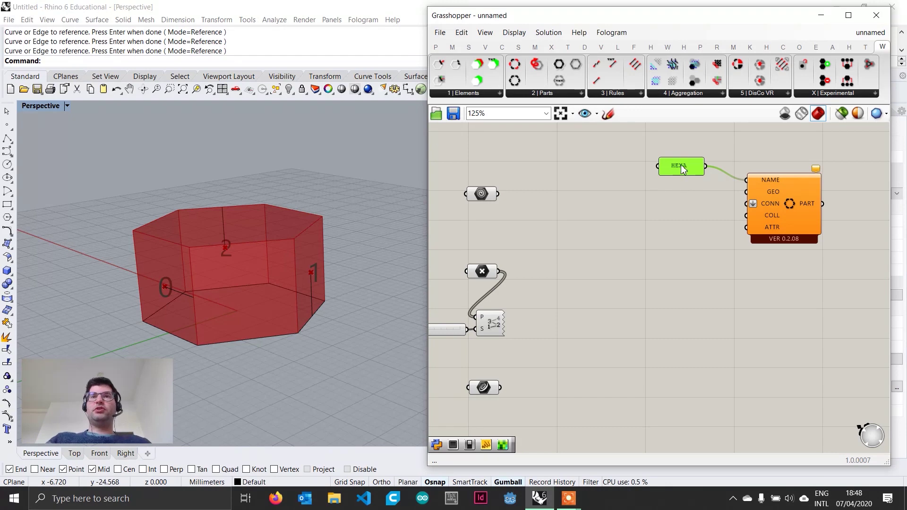
left_click_drag(682, 166, 684, 157)
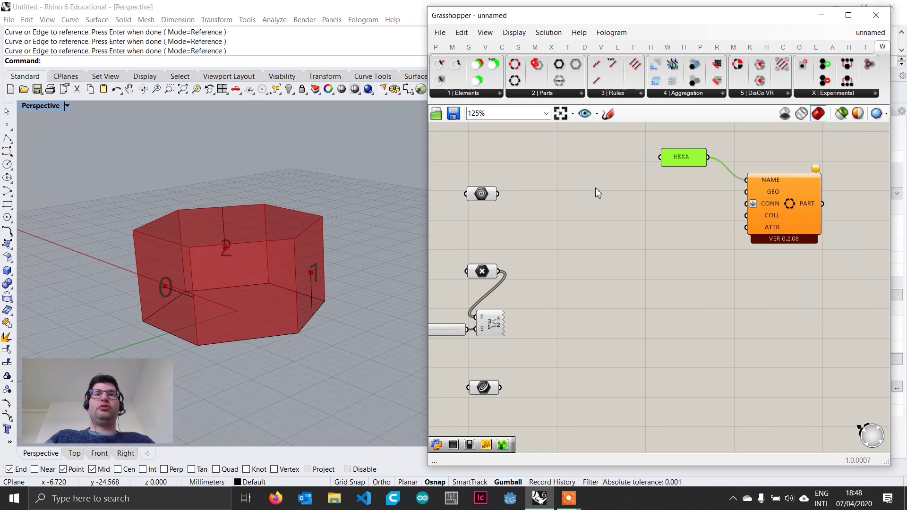
left_click(798, 202)
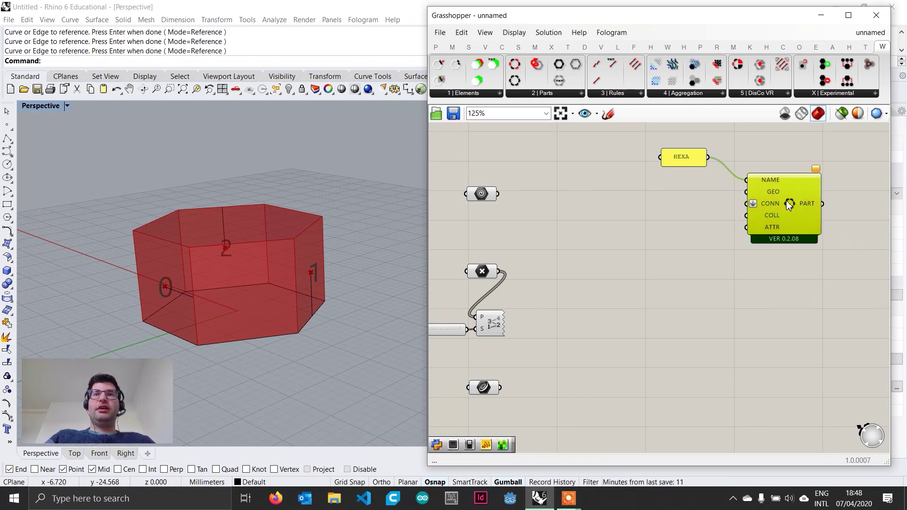
Step: Wire the top Geometry parameter holding the prism into the Wasp part's GEO input
left_click_drag(788, 203, 795, 196)
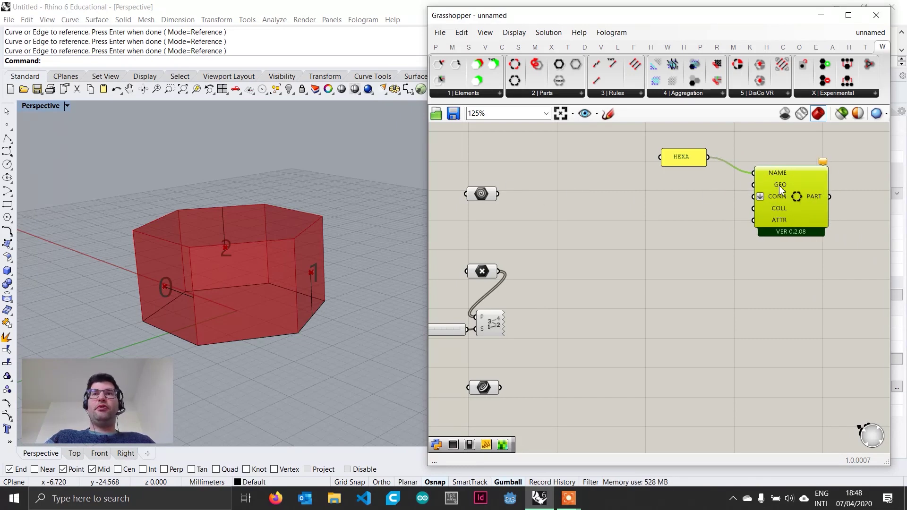
mouse_move(779, 185)
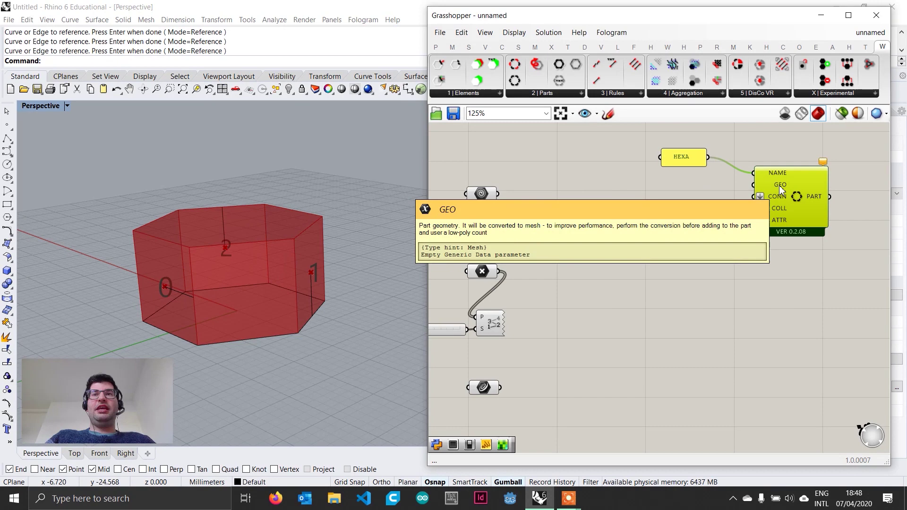
left_click_drag(482, 194, 755, 184)
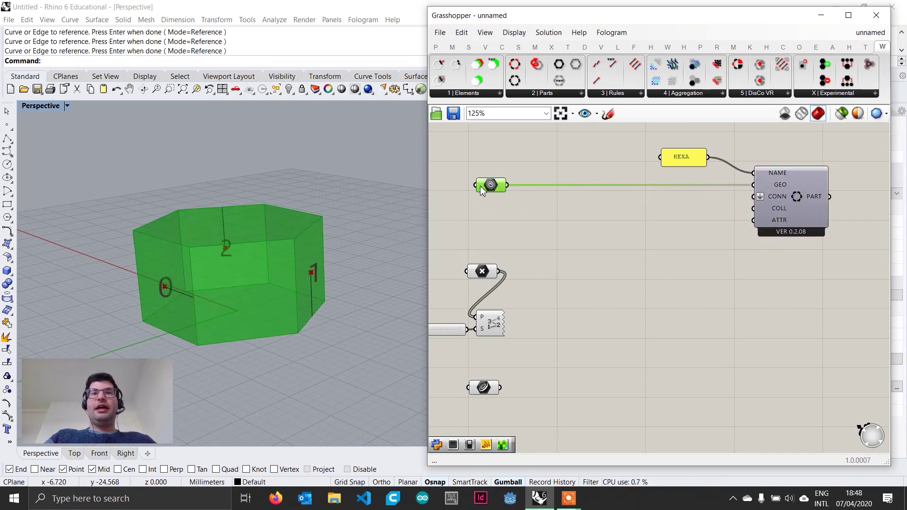
left_click_drag(499, 185, 491, 184)
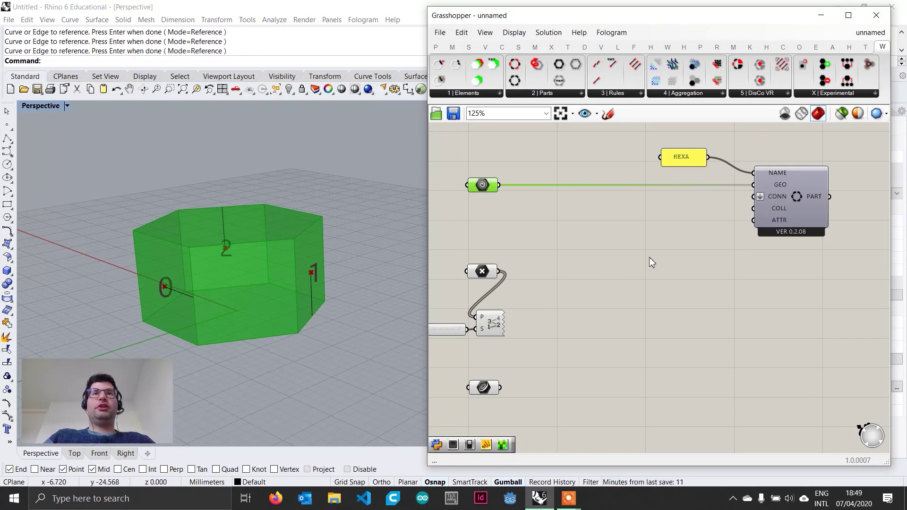
Step: Add a Connection From Direction component fed by prism geometry, centre points and the curve parameter
left_click(489, 95)
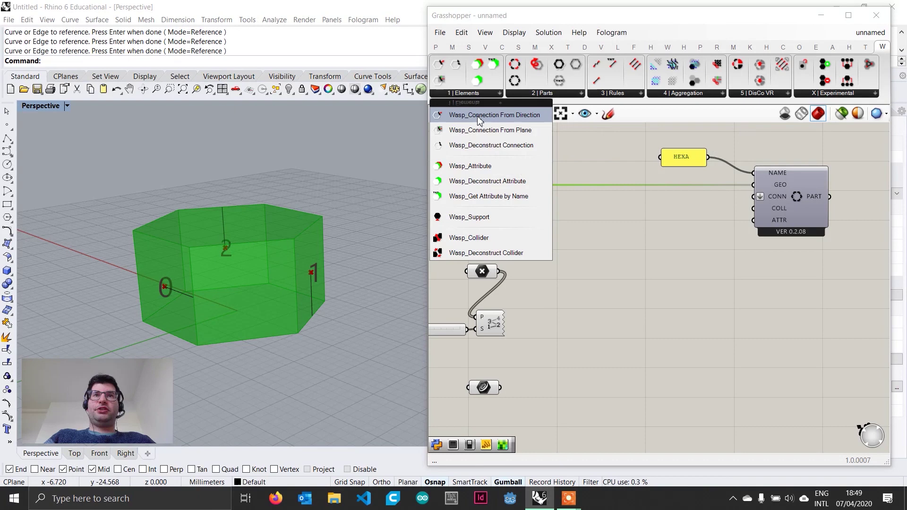
left_click_drag(479, 121, 631, 287)
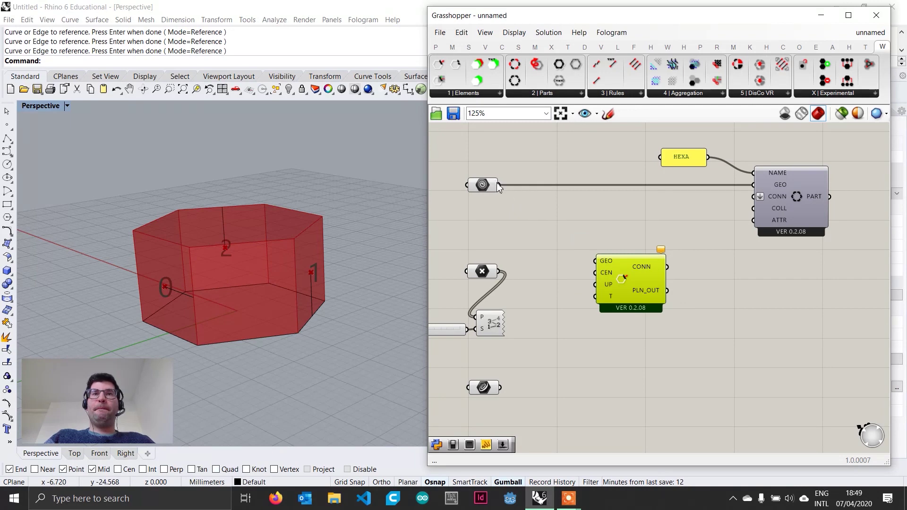
left_click_drag(500, 185, 608, 261)
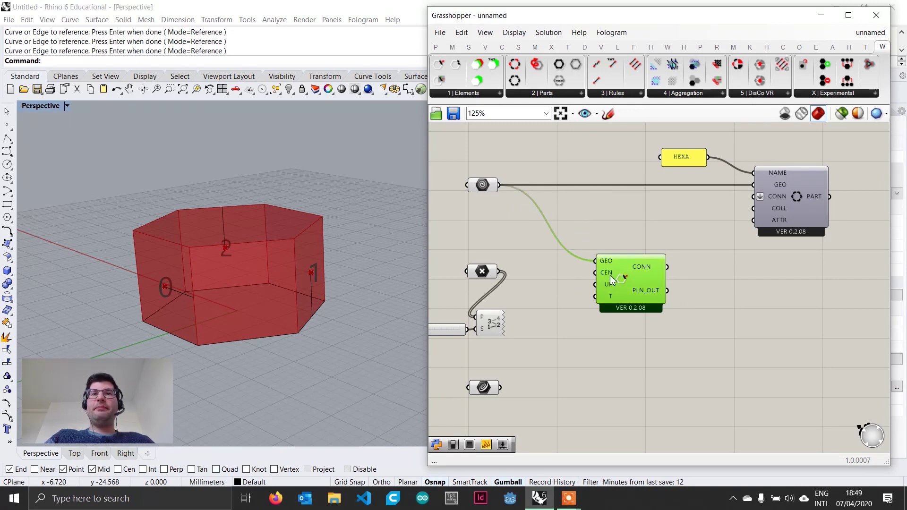
left_click_drag(499, 272, 620, 280)
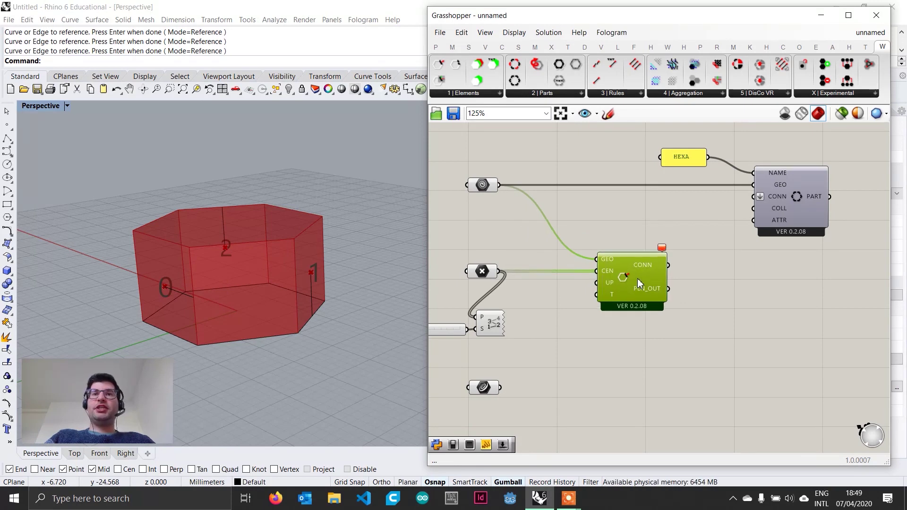
left_click(491, 390)
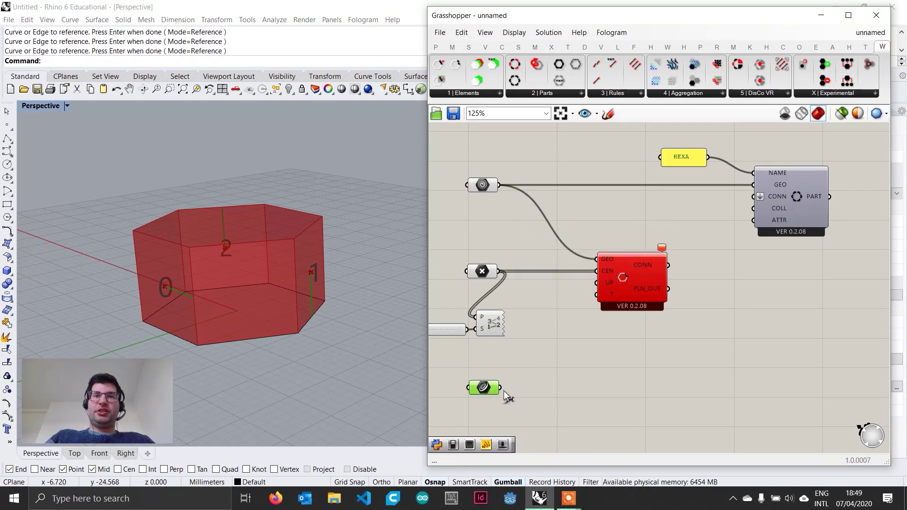
left_click_drag(500, 388, 596, 282)
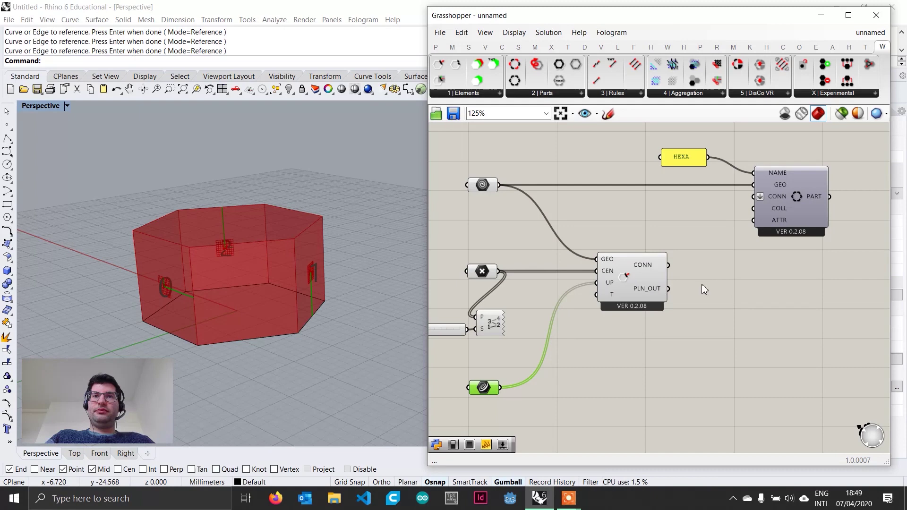
Step: Inspect the connection component's preview on the red hexagonal prism in the Rhino viewport
mouse_move(641, 267)
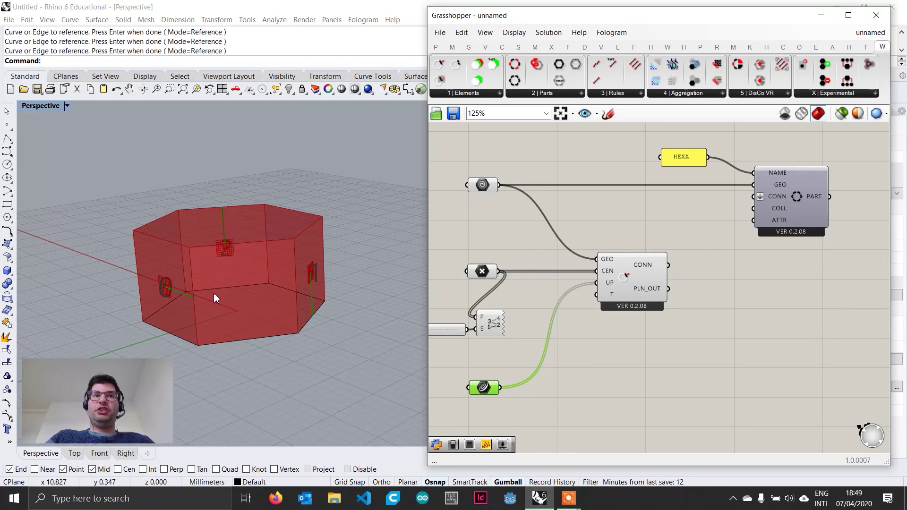
left_click(279, 295)
left_click(624, 284)
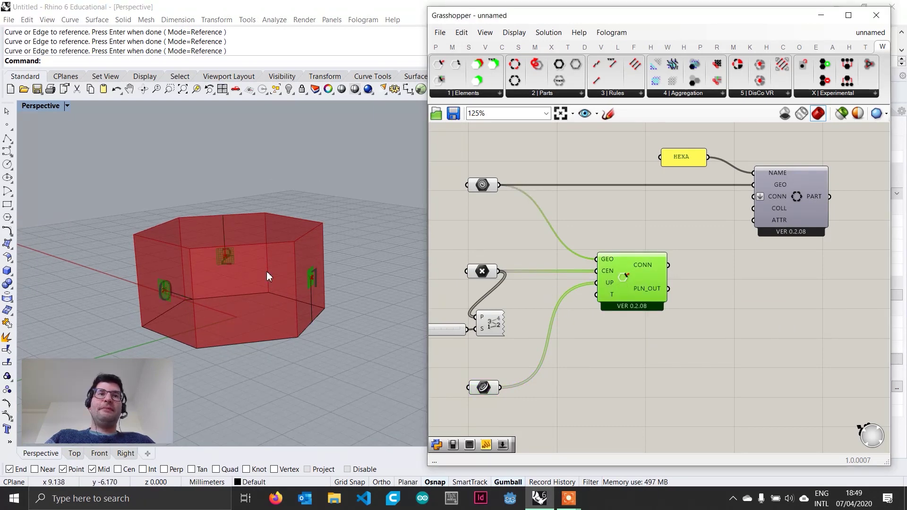
scroll(182, 304, "up", 6)
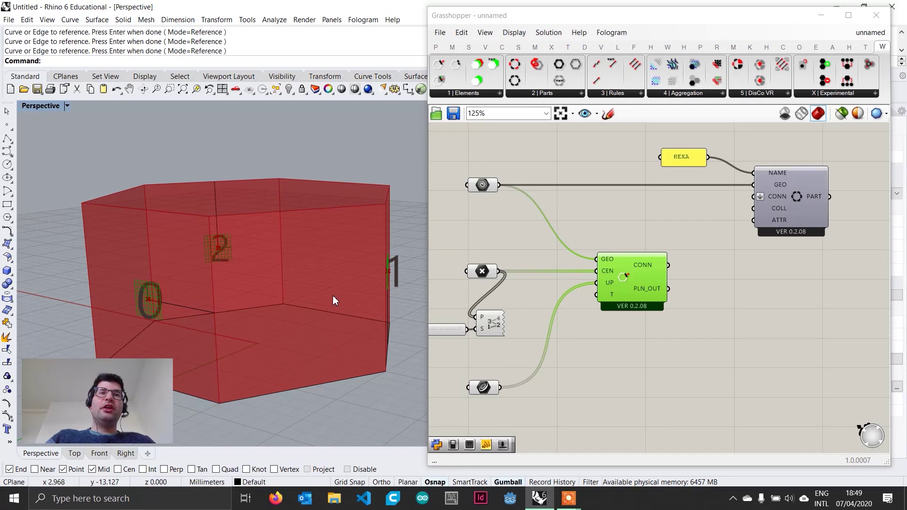
right_click_drag(333, 301, 322, 269)
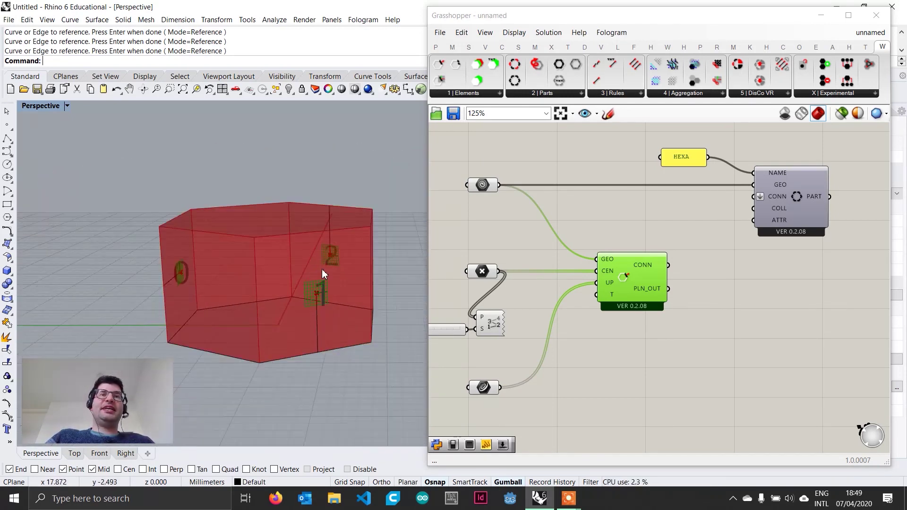
scroll(322, 269, "up", 2)
scroll(332, 258, "down", 4)
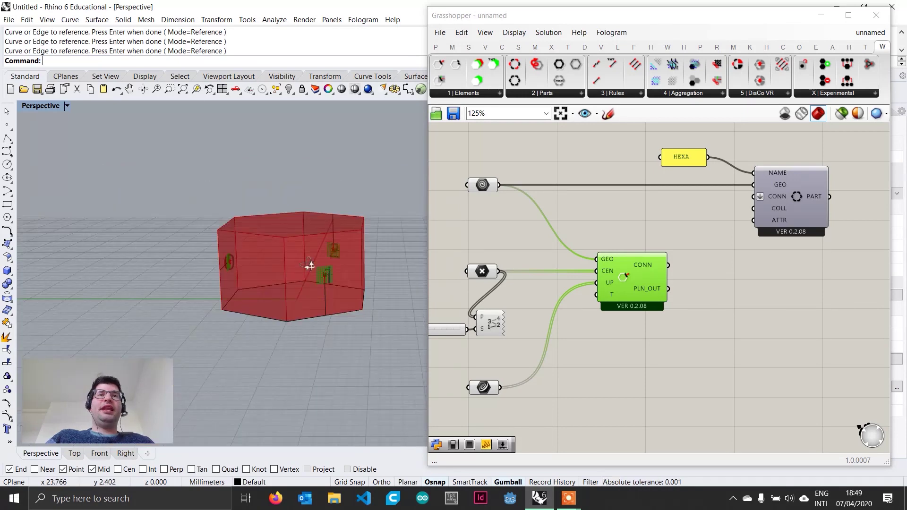
scroll(662, 310, "down", 3)
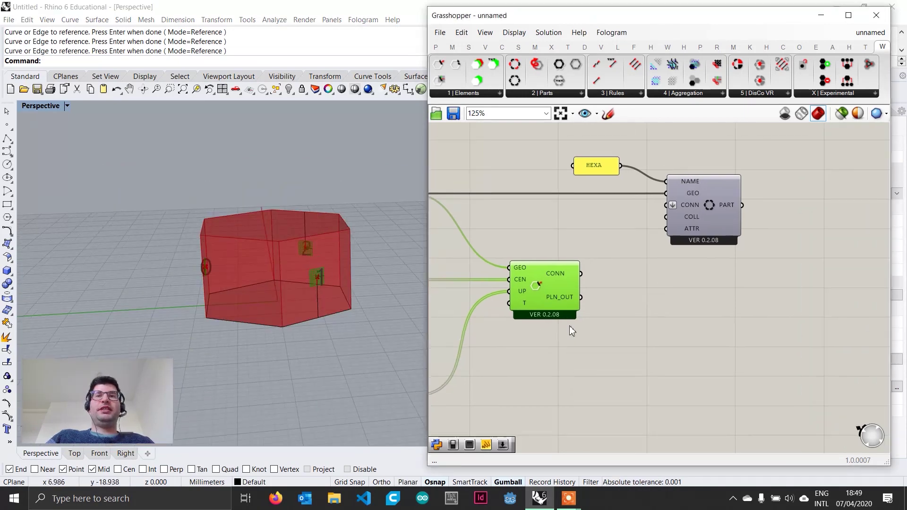
left_click(620, 287)
Step: Wire the connections into the HEXA part's CONN input and bring the definition into view
right_click_drag(606, 297, 549, 291)
scroll(549, 291, "up", 2)
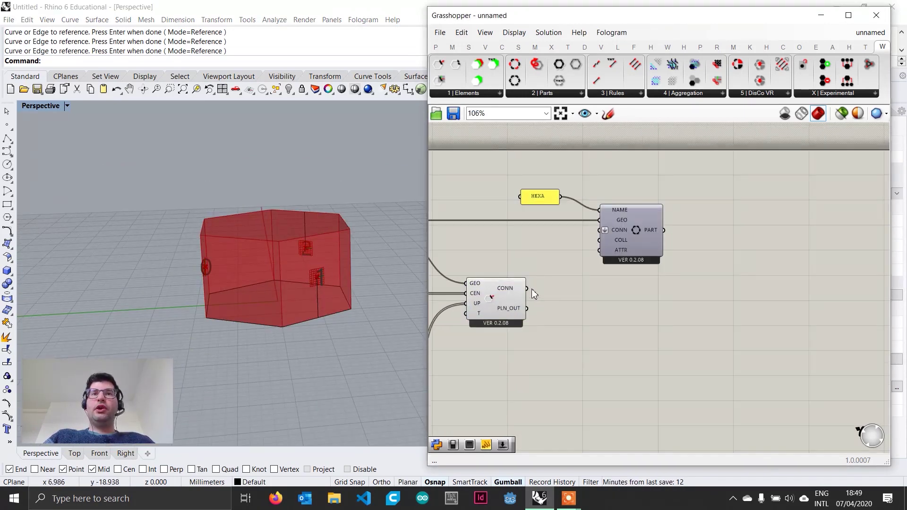
left_click_drag(532, 293, 597, 232)
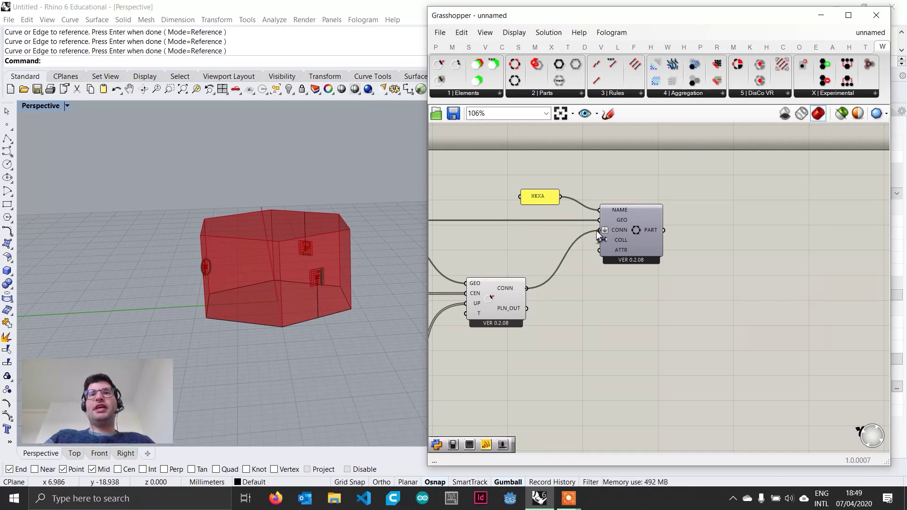
right_click_drag(662, 245, 547, 234)
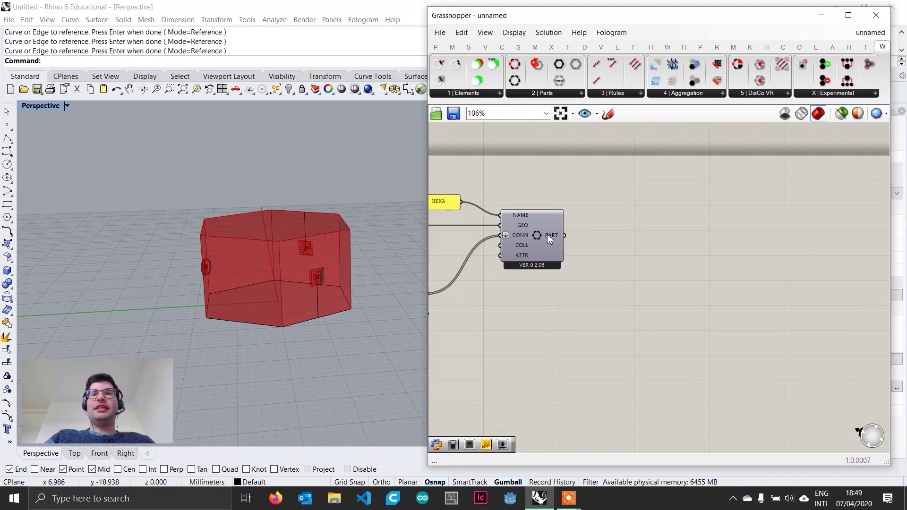
mouse_move(555, 235)
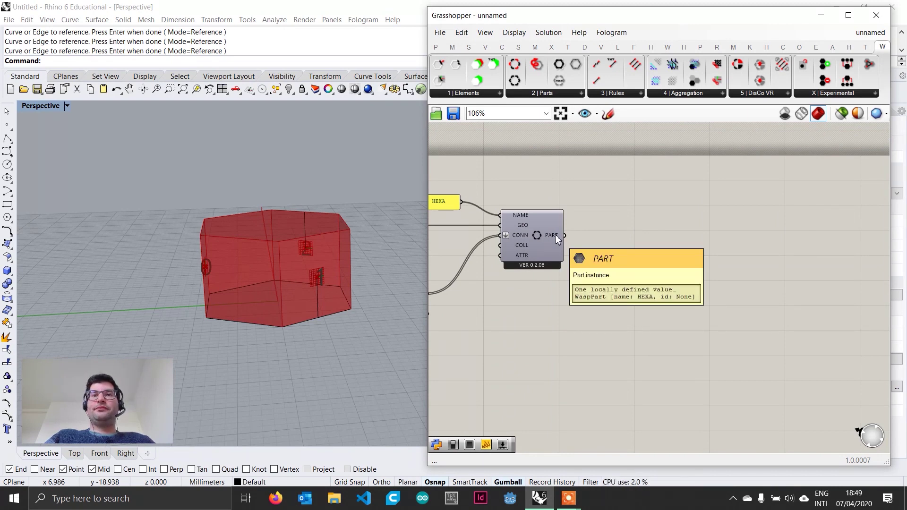
scroll(555, 235, "down", 2)
right_click_drag(555, 234, 603, 287)
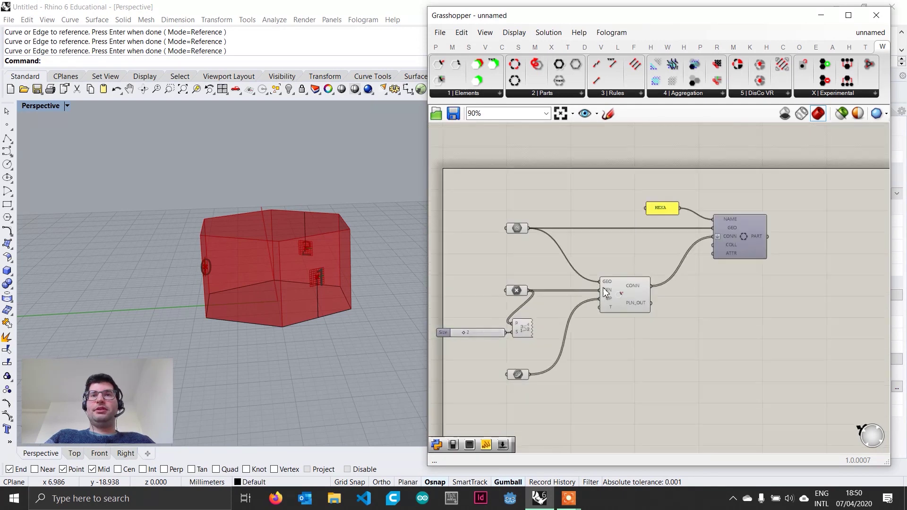
scroll(603, 288, "up", 2)
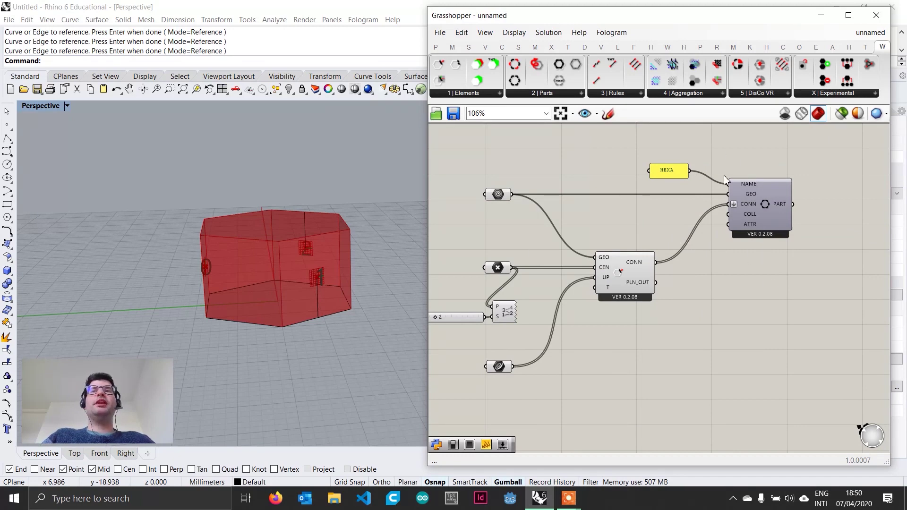
Step: Tidy the HEXA panel and part component positions and recentre the prism in 3D
left_click(649, 170)
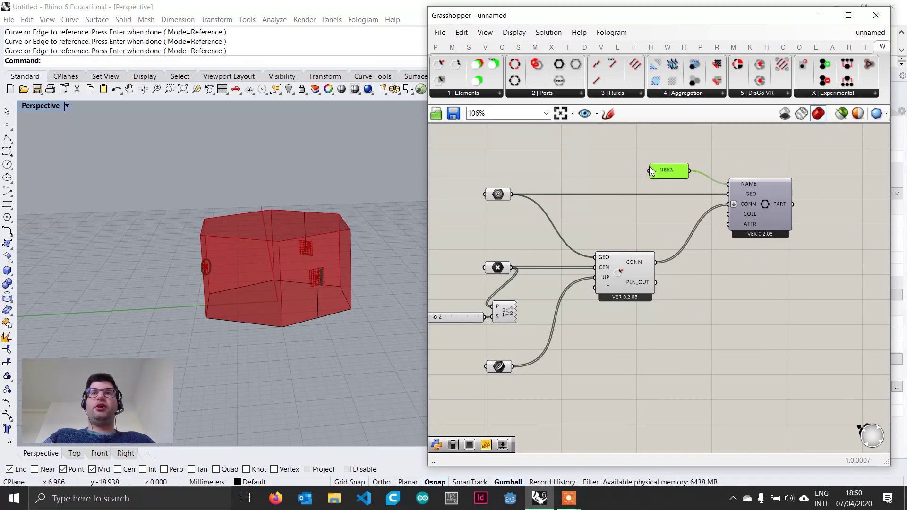
left_click_drag(669, 179, 653, 177)
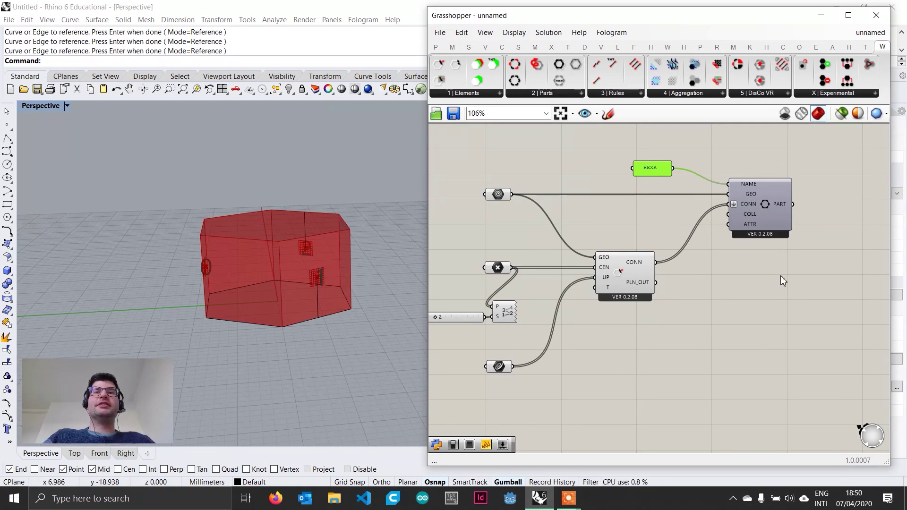
right_click_drag(781, 276, 721, 279)
mouse_move(784, 288)
right_mouse_down()
mouse_move(648, 277)
mouse_move(712, 282)
right_mouse_up()
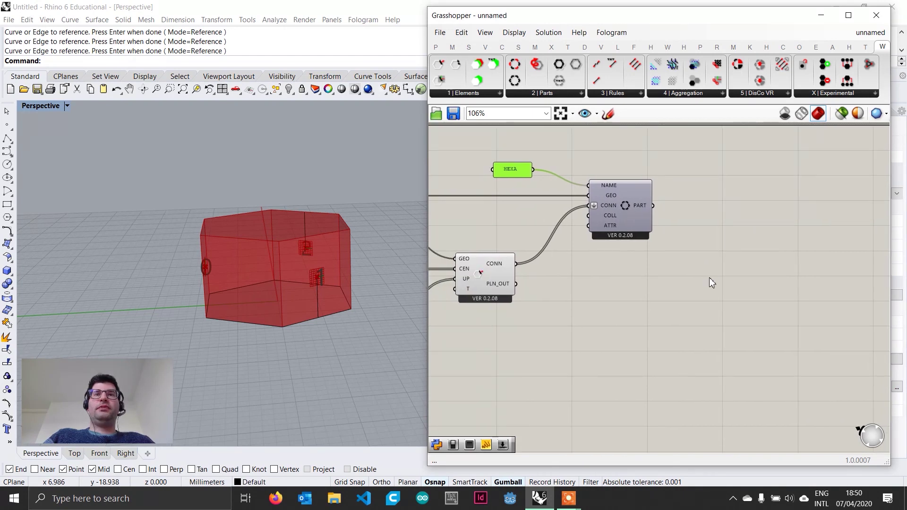
left_click_drag(632, 202, 608, 201)
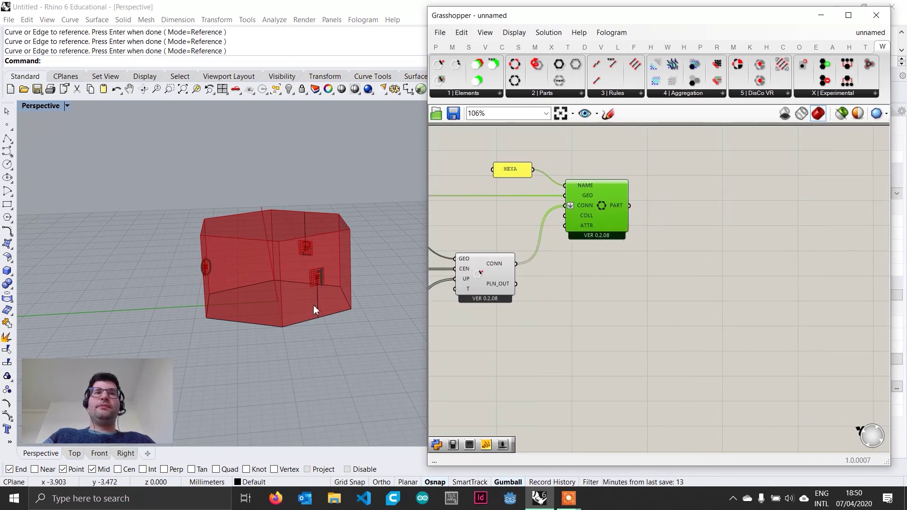
right_click_drag(313, 305, 276, 304, "shift")
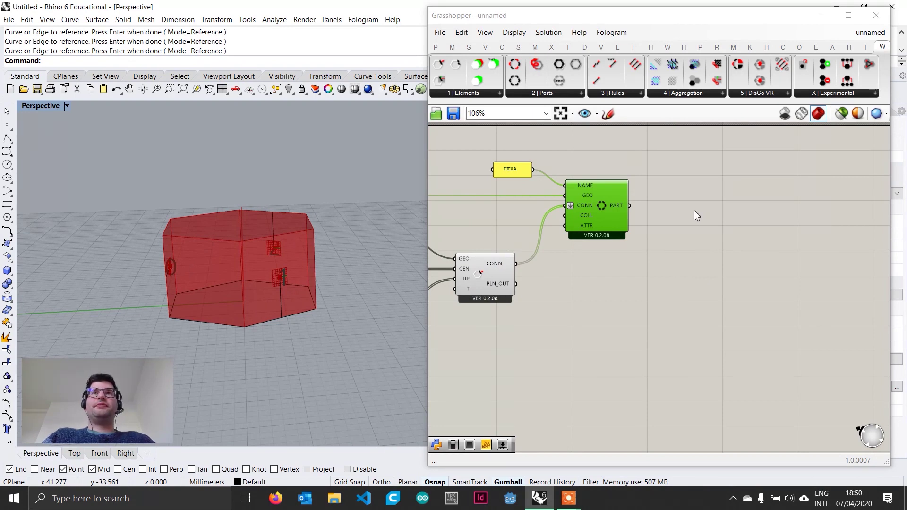
Step: Place Wasp_Stochastic Aggregation from 4 | Aggregation and wire the HEXA part into its PART input
left_click(696, 96)
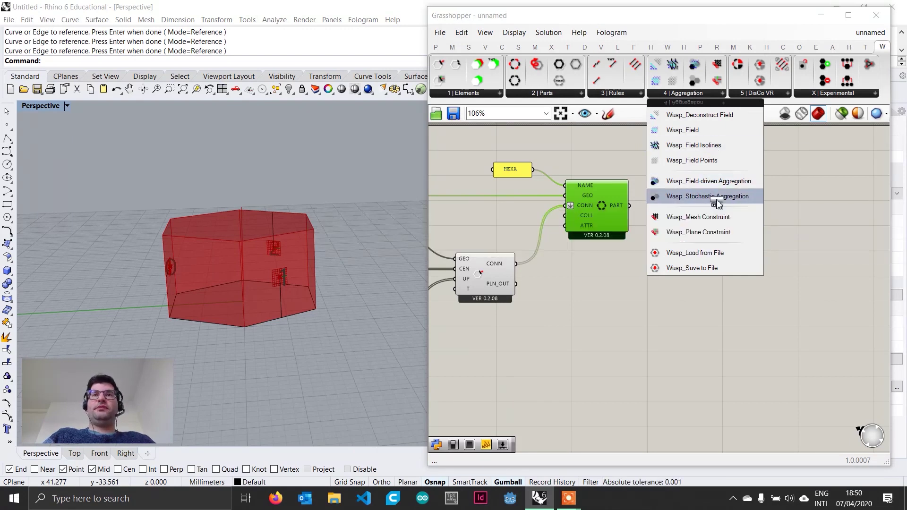
left_click_drag(716, 198, 848, 249)
left_click_drag(831, 240, 806, 221)
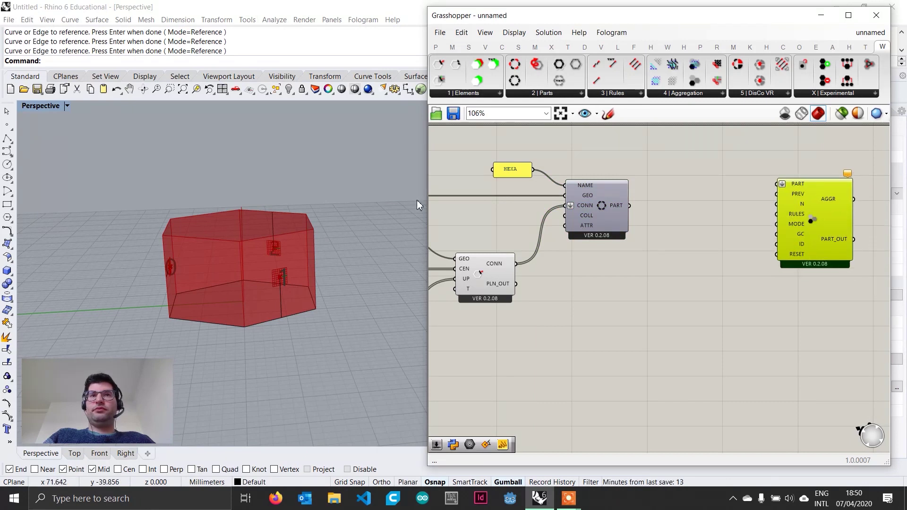
left_click_drag(428, 207, 399, 208)
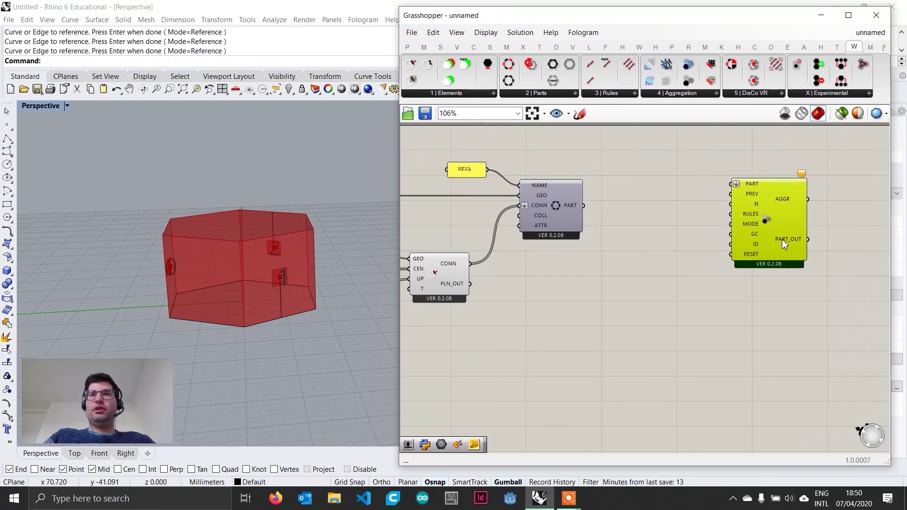
left_click_drag(781, 239, 811, 255)
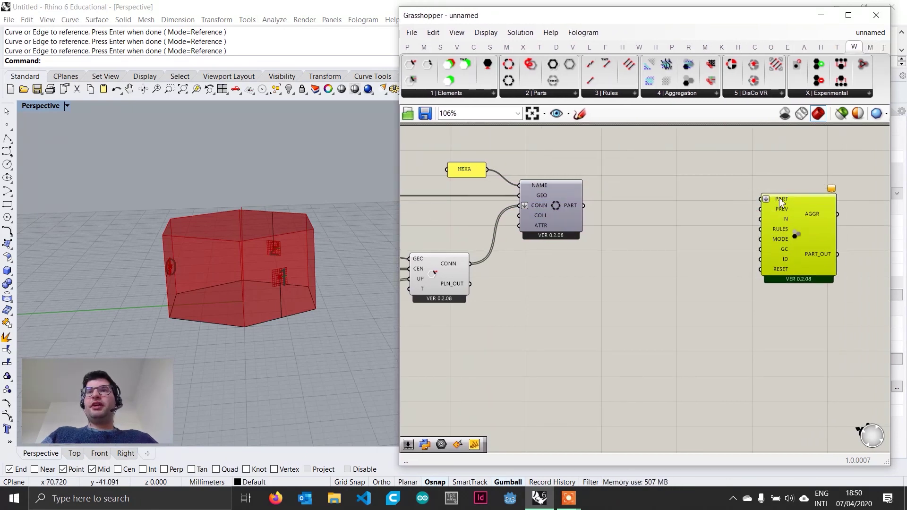
mouse_move(781, 200)
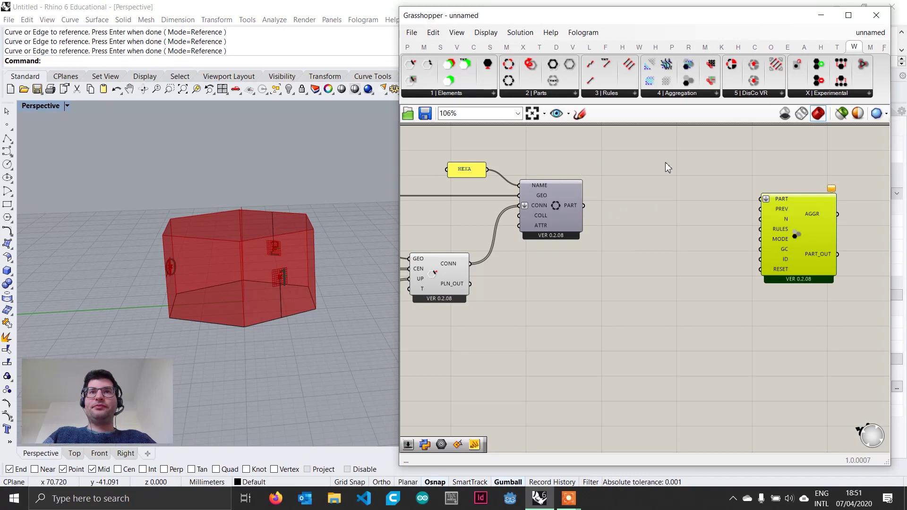
left_click_drag(799, 206, 804, 204)
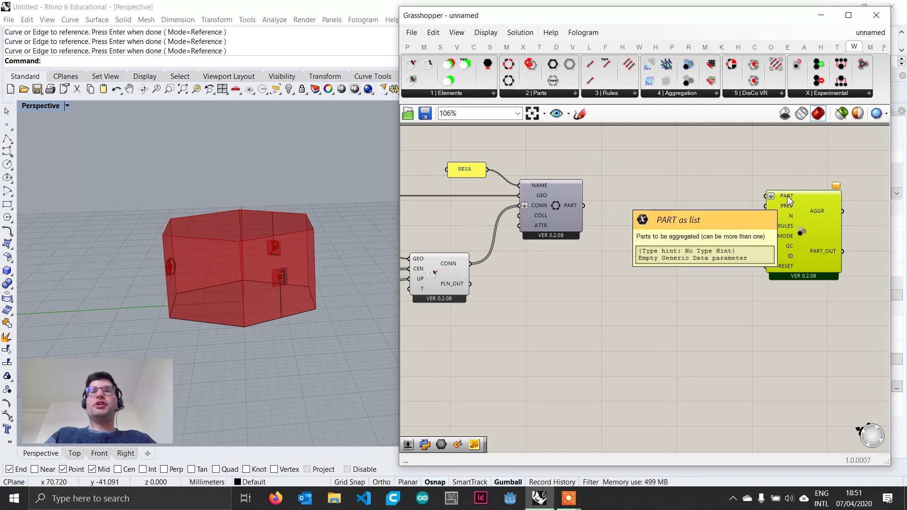
left_click_drag(581, 206, 765, 195)
left_click_drag(817, 228, 818, 238)
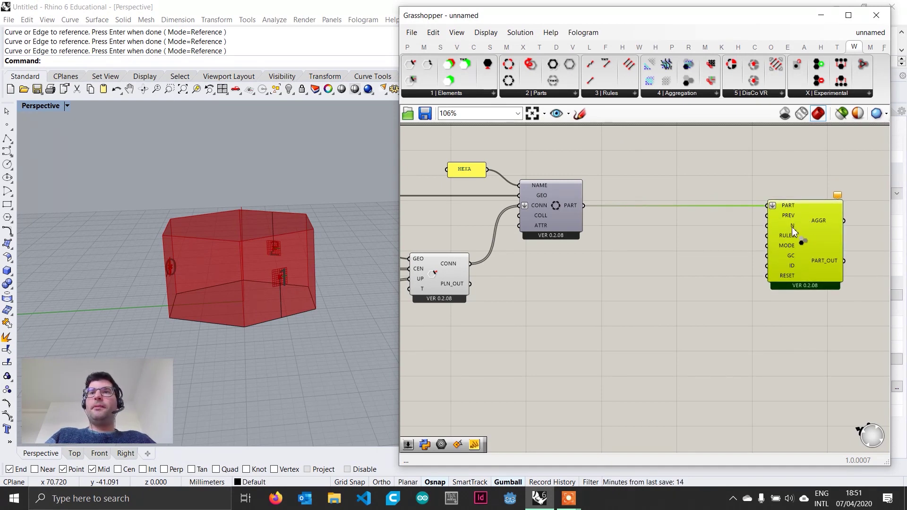
mouse_move(792, 226)
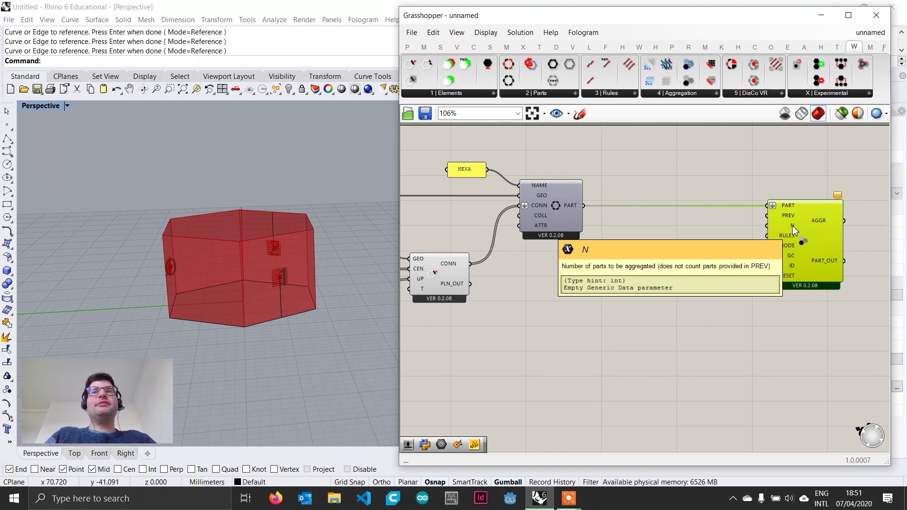
Step: Create a number slider set to 120 and wire it into the aggregation's N input
left_click(694, 225)
double_click(749, 230)
left_click(677, 230)
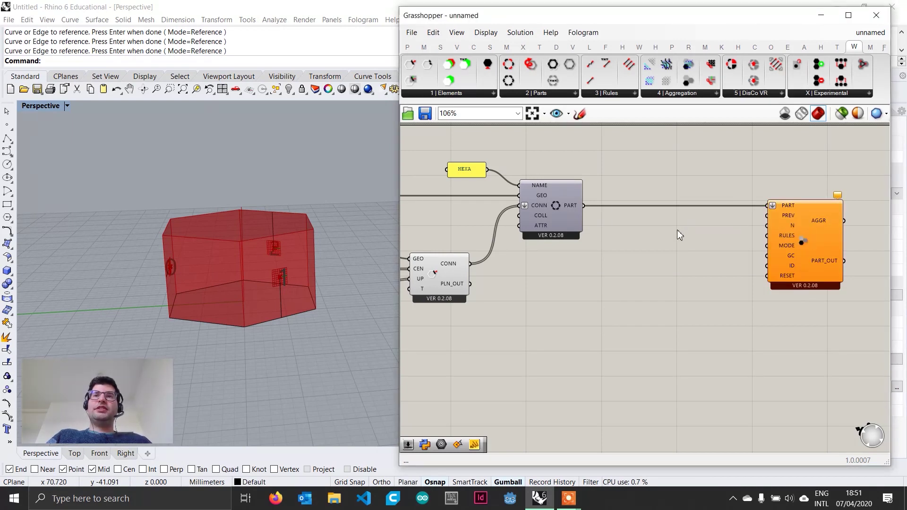
double_click(677, 230)
type("120")
key("Return")
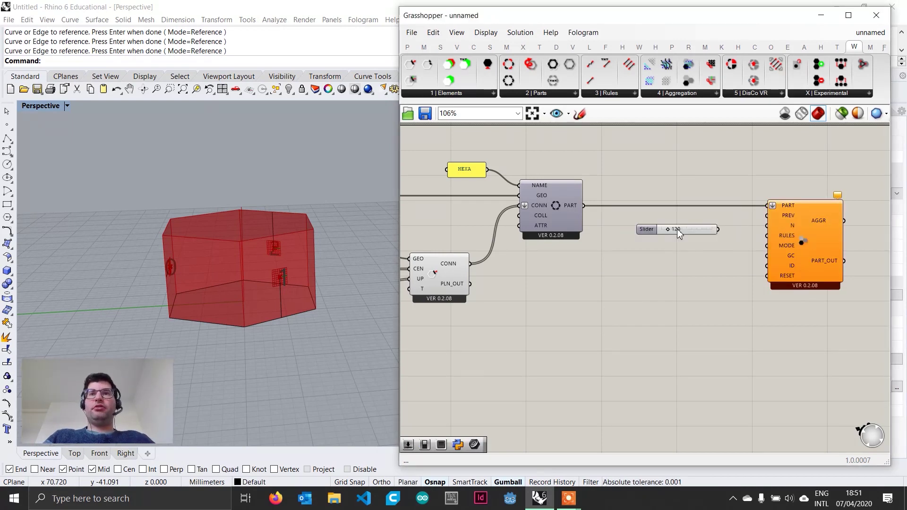
left_click_drag(718, 230, 766, 226)
left_click_drag(707, 231, 730, 227)
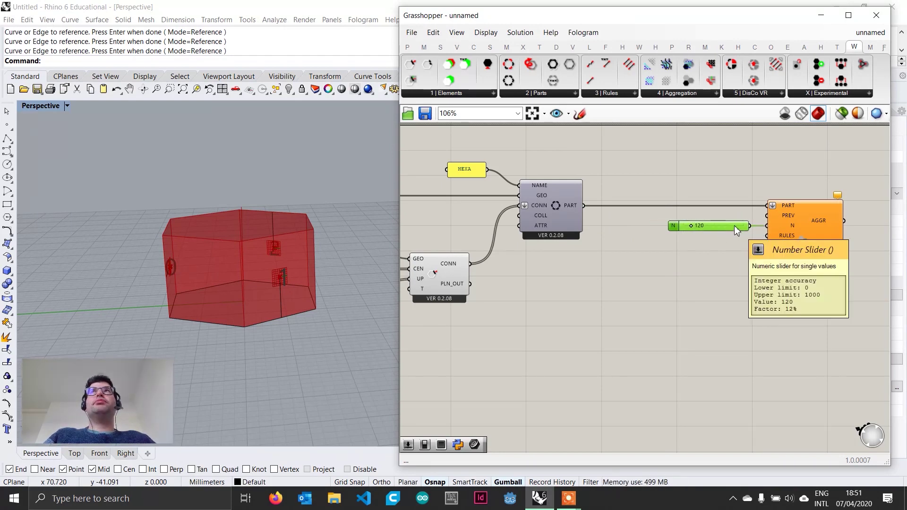
left_click_drag(733, 230, 736, 231)
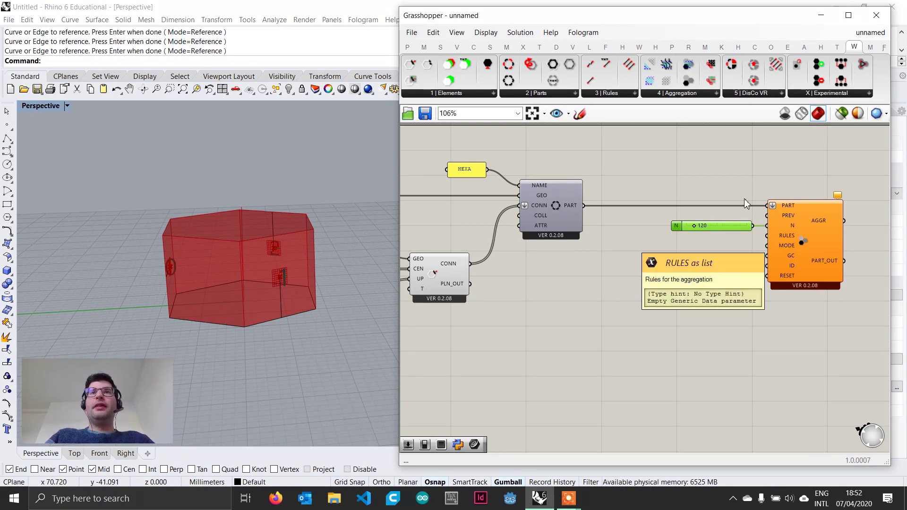
Step: Add a Wasp rules generator fed by the HEXA part and wire it into the aggregation's RULES input
left_click(635, 94)
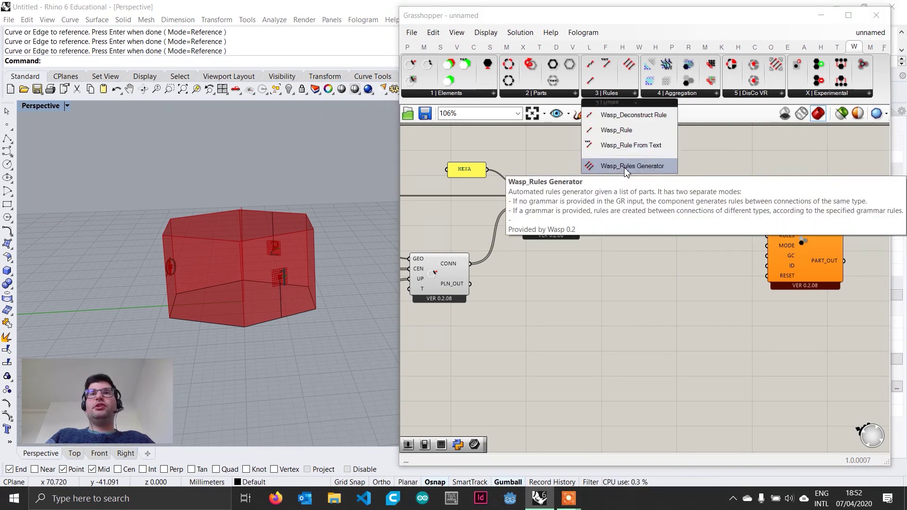
left_click_drag(625, 166, 676, 273)
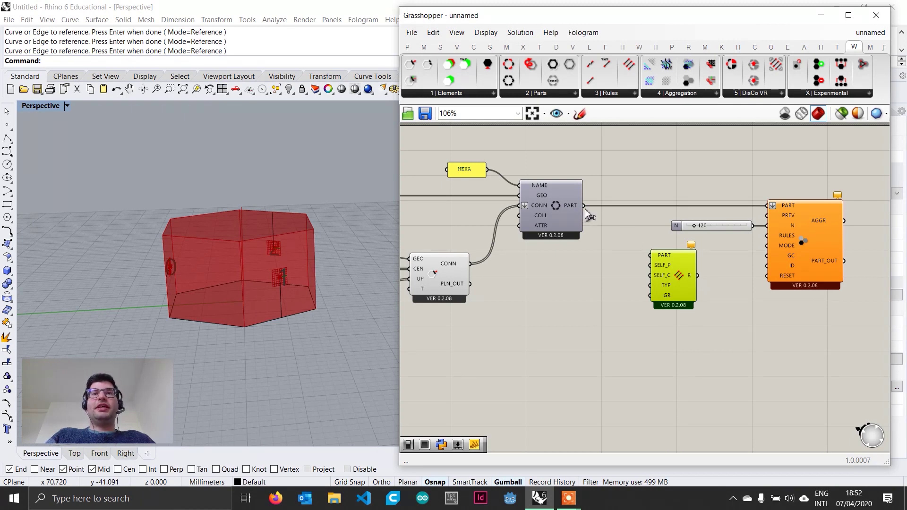
left_click_drag(584, 206, 650, 255)
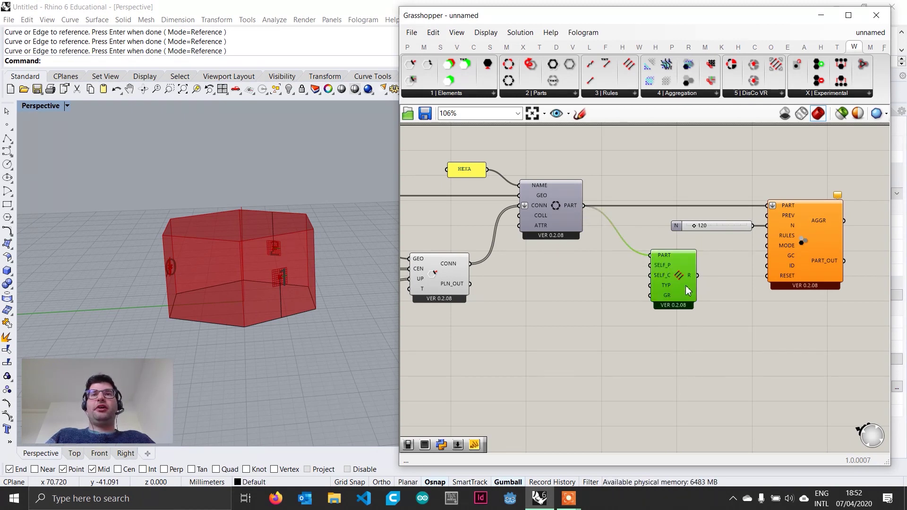
left_click_drag(696, 276, 775, 238)
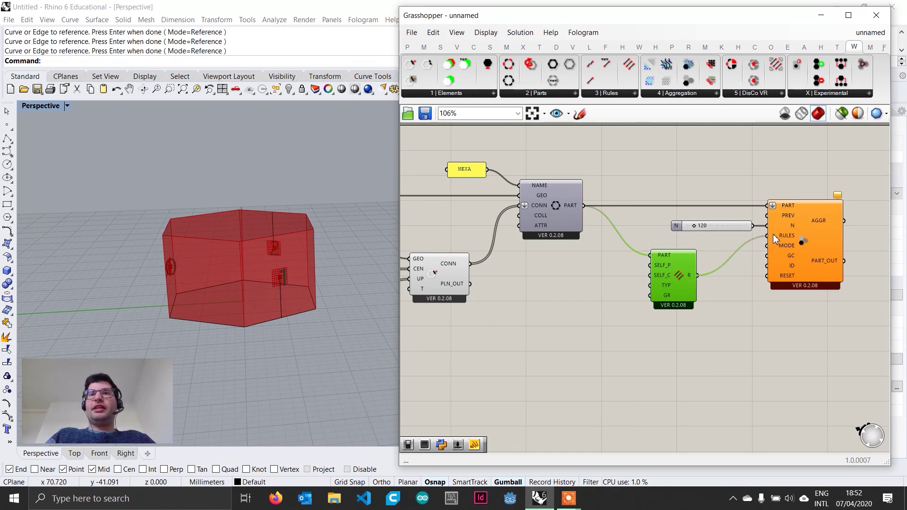
Step: Raise the rules component slightly and shift the aggregation component further right
right_click_drag(845, 281, 722, 251)
mouse_move(719, 246)
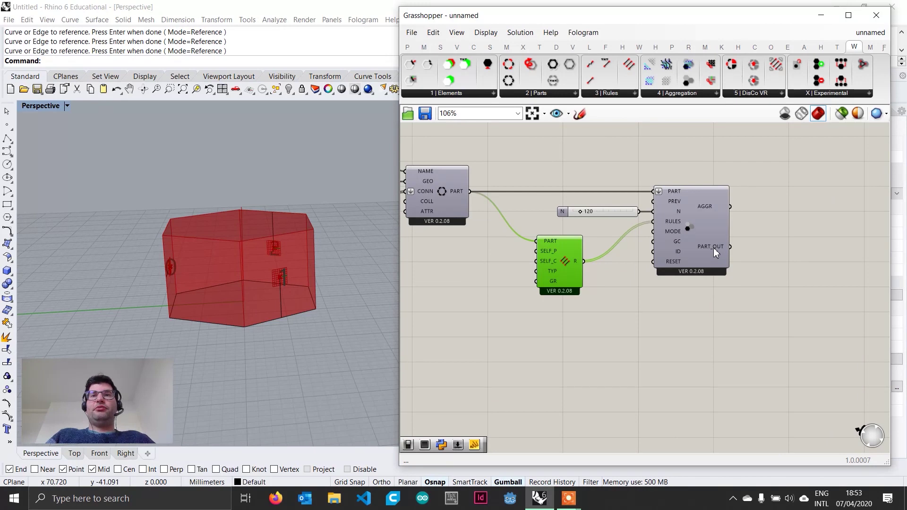
left_click_drag(546, 261, 545, 252)
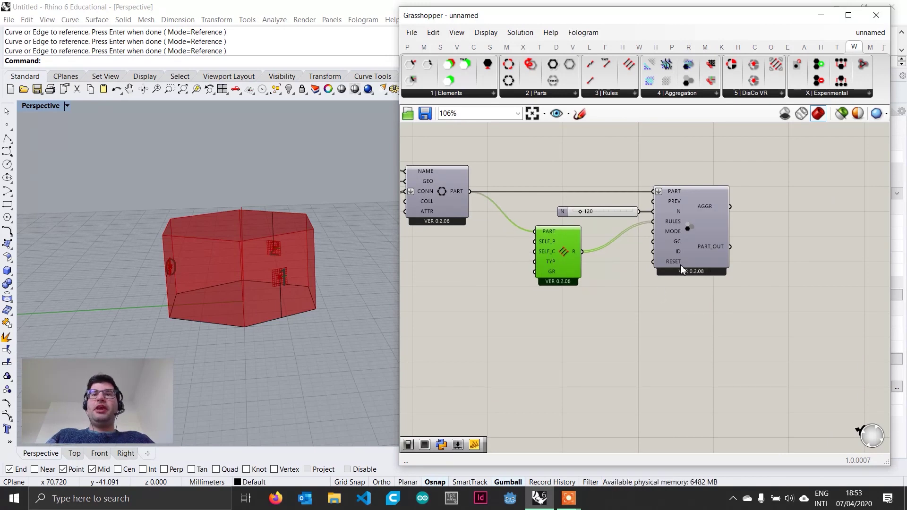
left_click_drag(681, 264, 703, 261)
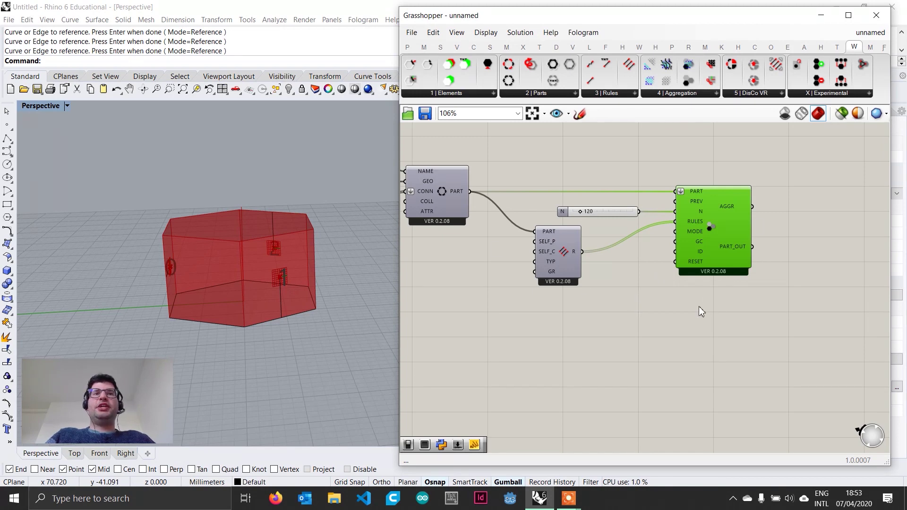
Step: Place a Button component and wire it to the aggregation's RESET input
double_click(636, 298)
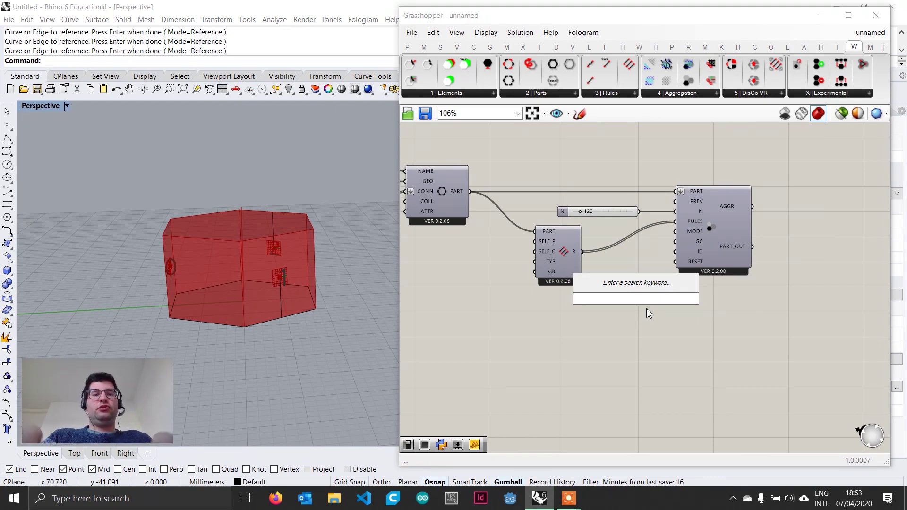
type("butt")
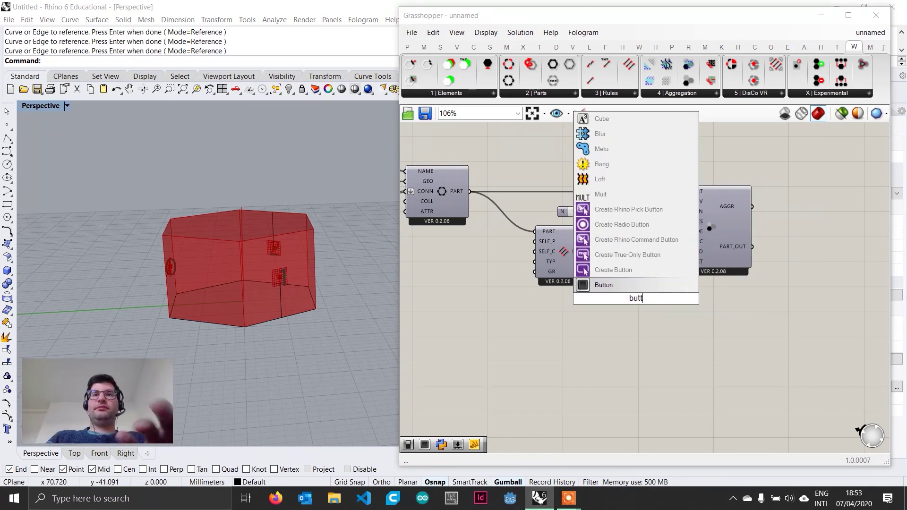
key("Return")
left_click_drag(663, 299, 685, 263)
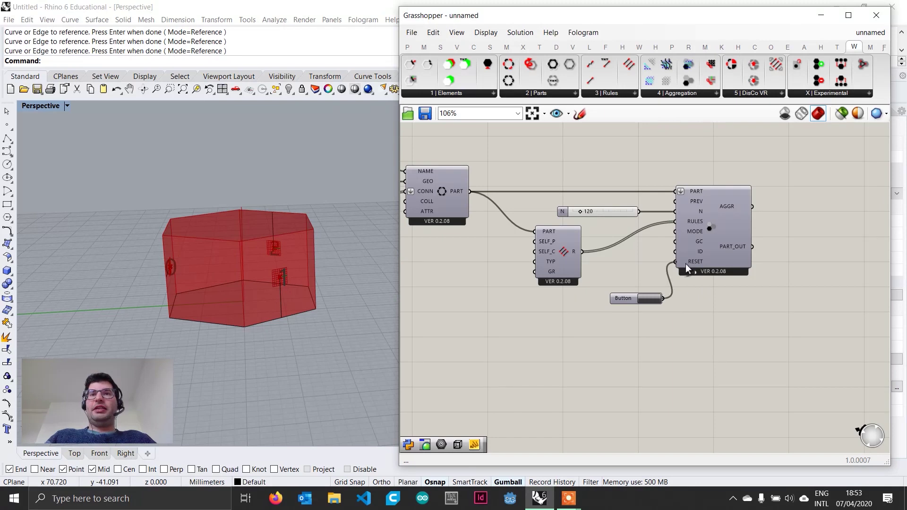
left_click_drag(624, 298, 630, 263)
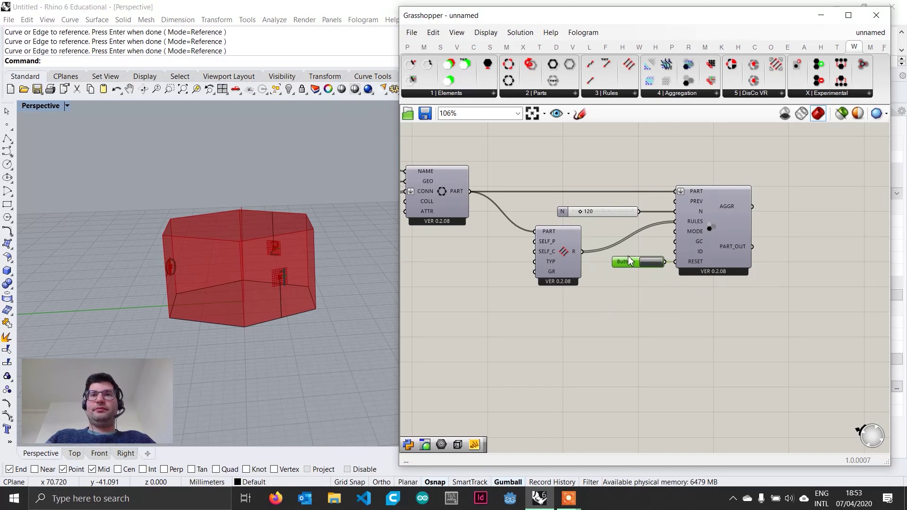
Step: Orbit the Rhino view around the red prism, then re-centre the aggregation component on the canvas
right_click_drag(765, 325, 705, 325)
scroll(687, 304, "down", 2)
scroll(690, 305, "up", 2)
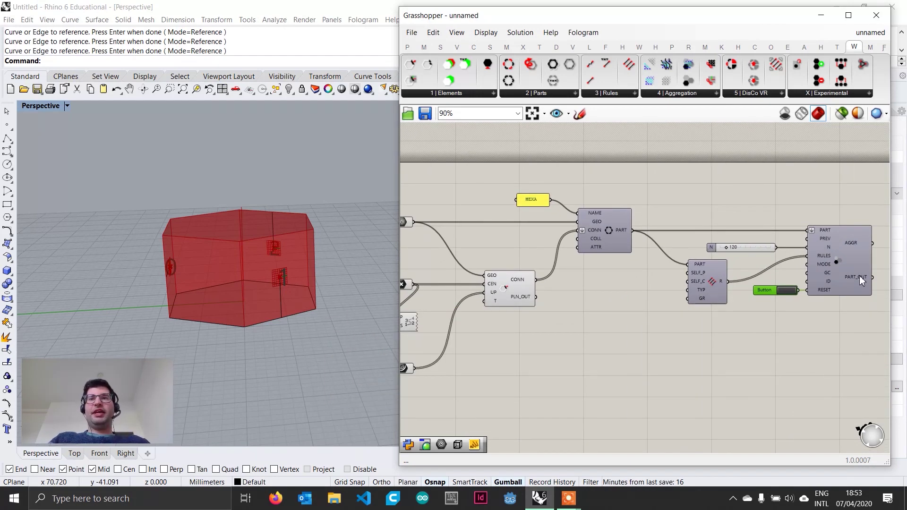
mouse_move(861, 280)
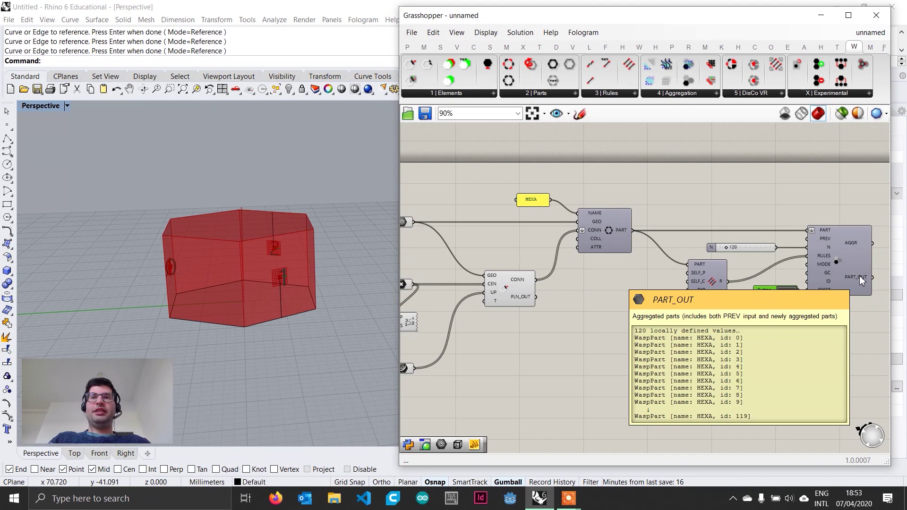
left_click(340, 329)
right_click_drag(370, 324, 391, 300)
right_click_drag(879, 317, 651, 285)
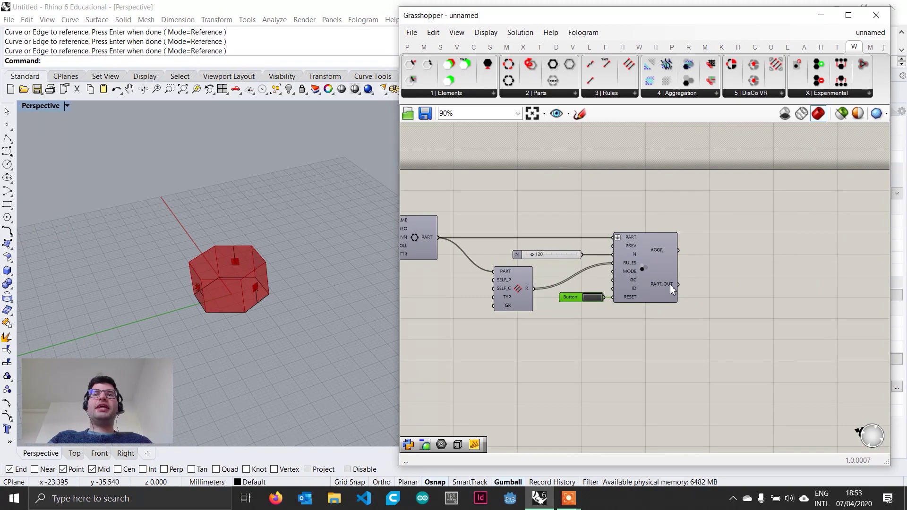
mouse_move(670, 284)
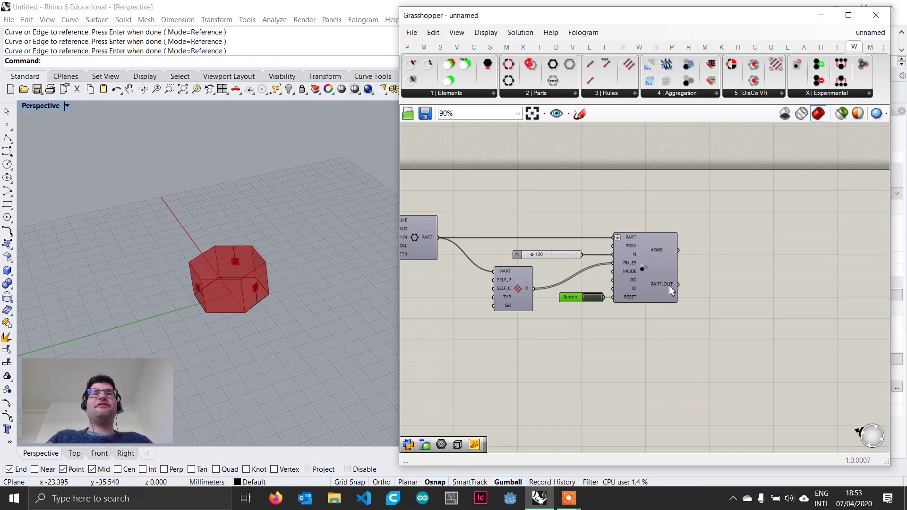
right_click_drag(715, 291, 635, 296)
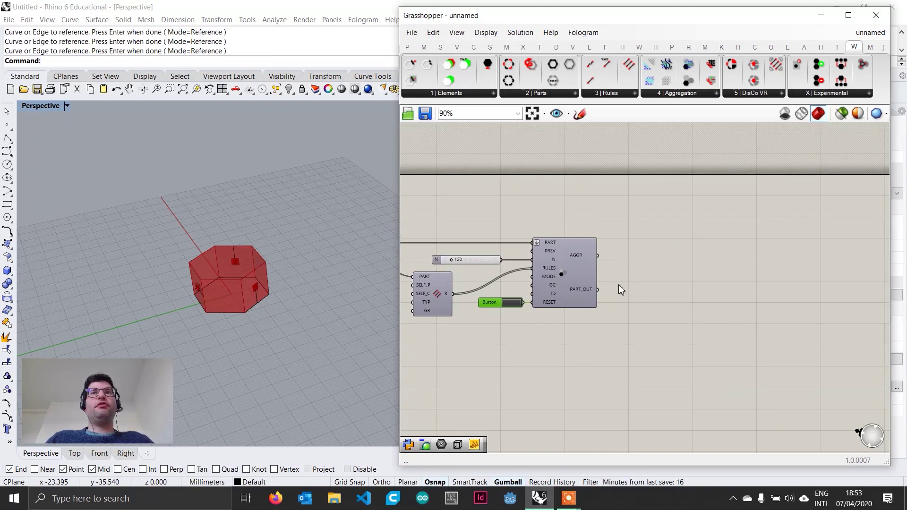
Step: Add Wasp_Get Part Geometry from the '2 | Parts' list and feed it the aggregation's PART_OUT
left_click(557, 95)
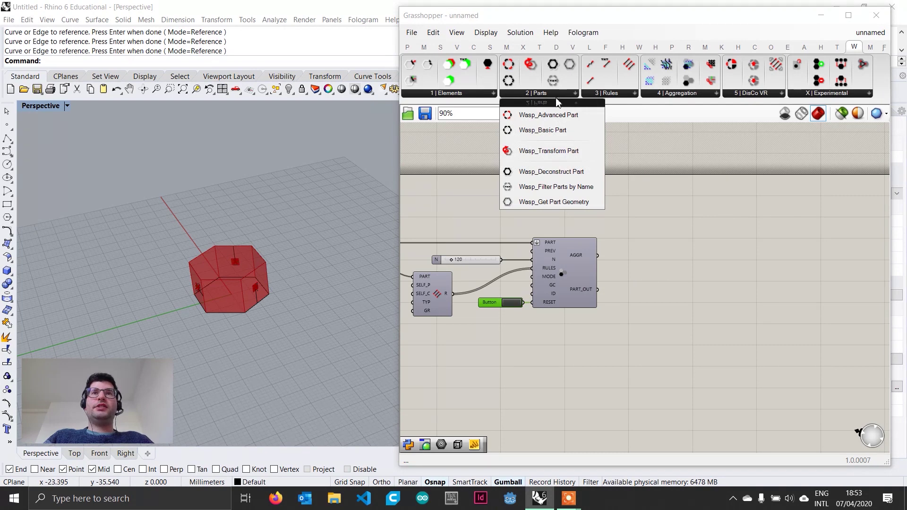
left_click(568, 202)
left_click(645, 292)
scroll(647, 295, "up", 2)
left_click_drag(652, 305, 656, 310)
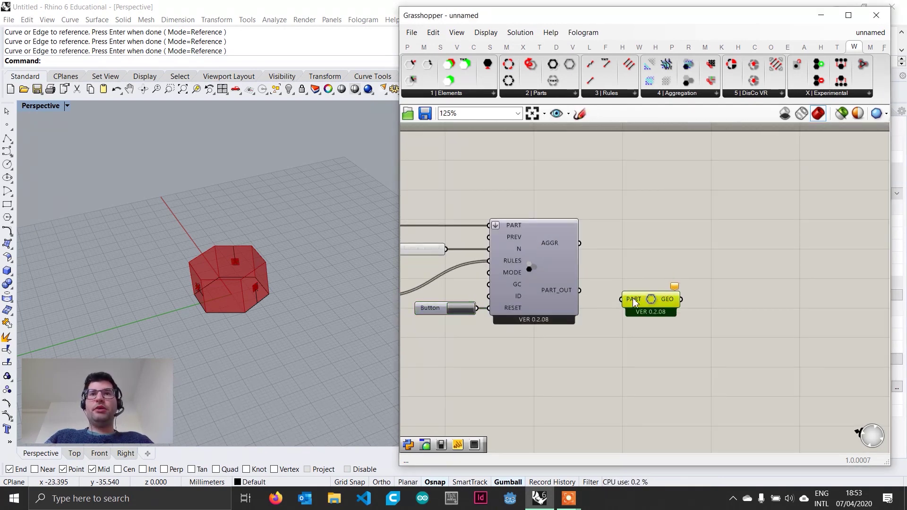
left_click_drag(580, 290, 650, 298)
scroll(277, 242, "down", 5)
Step: Orbit around the red prism cluster, then bring back and select the rules component
right_click_drag(277, 241, 231, 277)
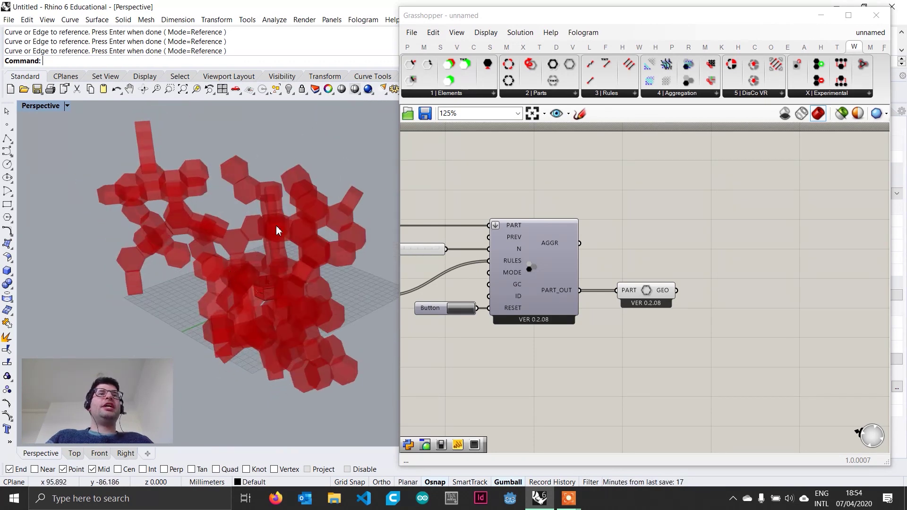
right_click_drag(477, 297, 622, 298)
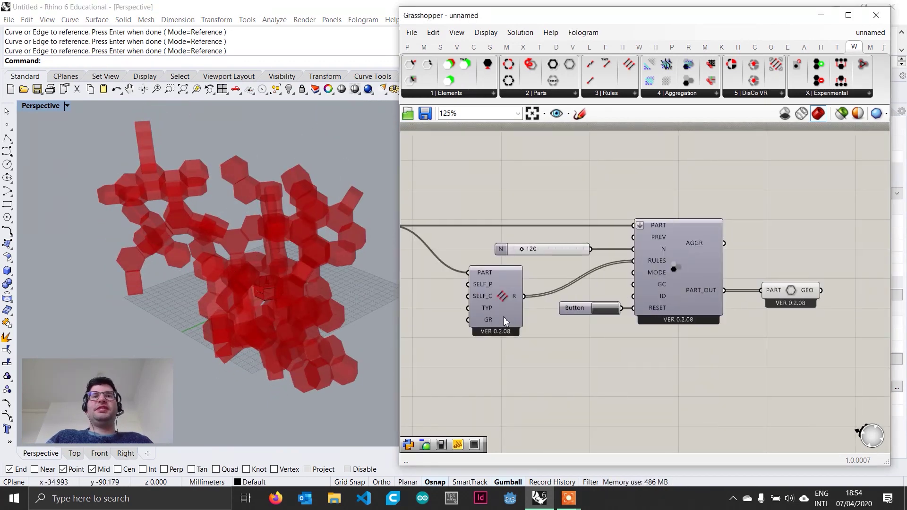
left_click_drag(503, 317, 500, 321)
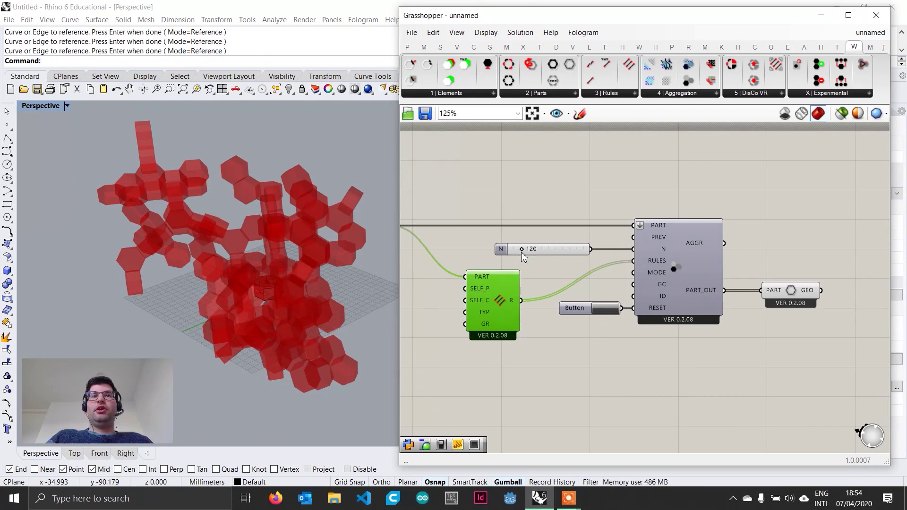
Step: Drag the N slider up to 826, then back down to 436 parts
left_click_drag(522, 252, 572, 250)
scroll(287, 219, "down", 5)
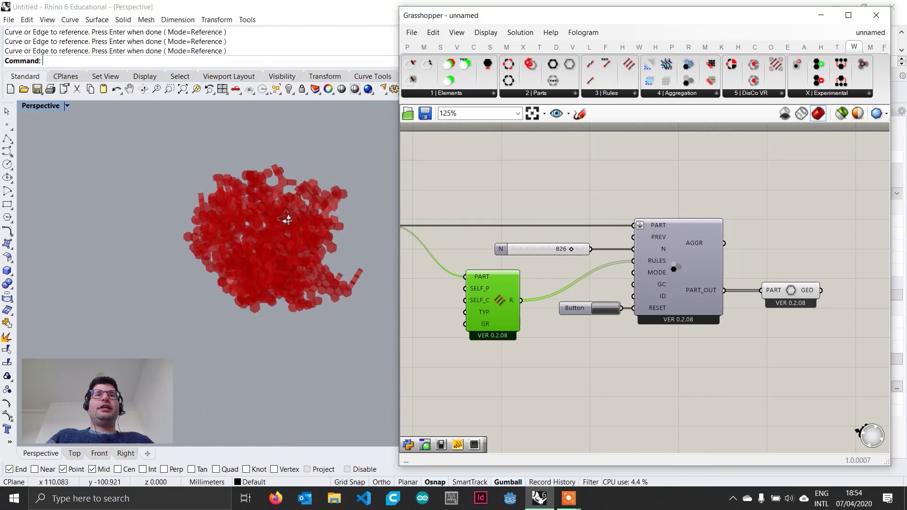
scroll(287, 219, "up", 5)
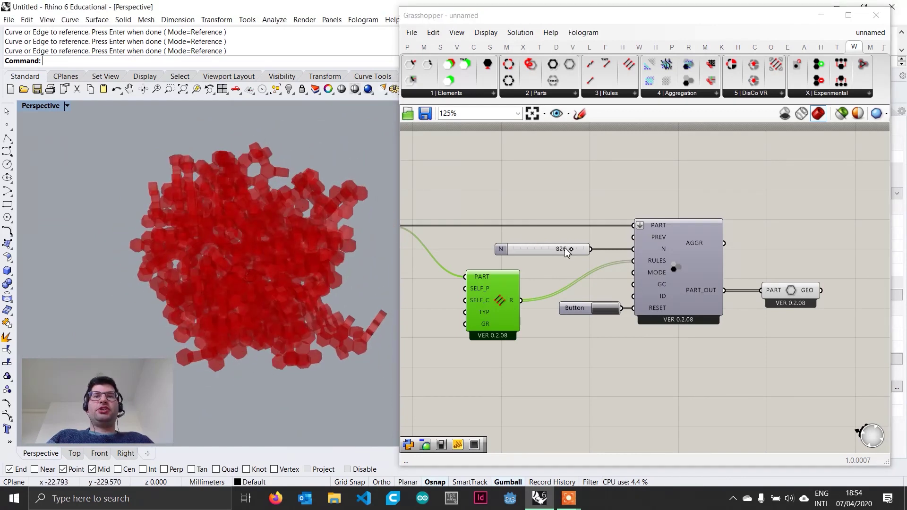
left_click_drag(572, 250, 537, 251)
Step: Bring the part geometry component into view, orbit the denser cluster, and clear space to its right
right_click_drag(748, 328, 634, 336)
scroll(596, 312, "up", 2)
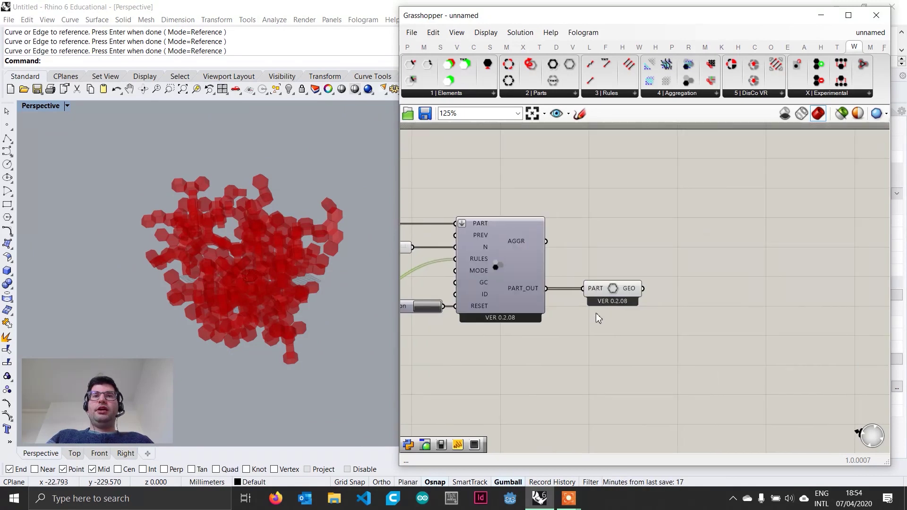
left_click(631, 288)
left_click(695, 307)
right_click_drag(270, 250, 249, 261)
scroll(248, 260, "up", 5)
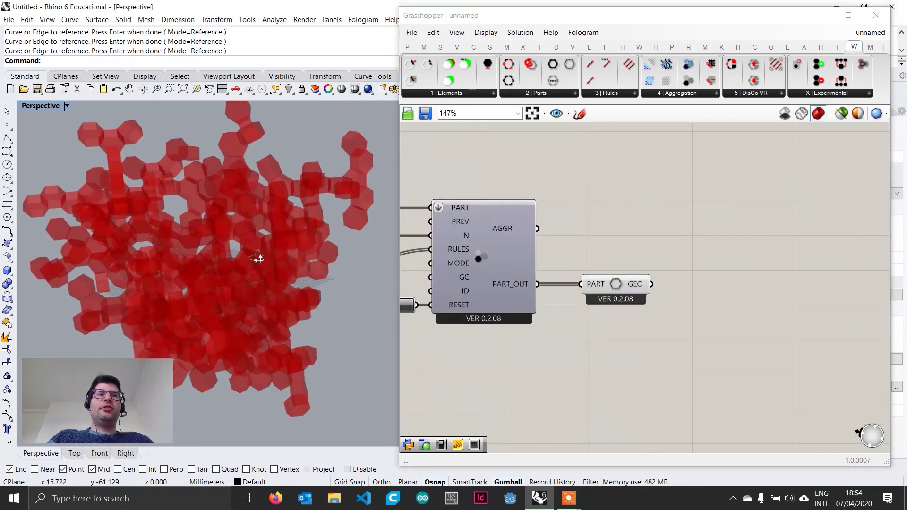
right_click_drag(705, 306, 674, 301)
Step: Add a Custom Preview component and wire Get Part Geometry's GEO into its G input
double_click(692, 288)
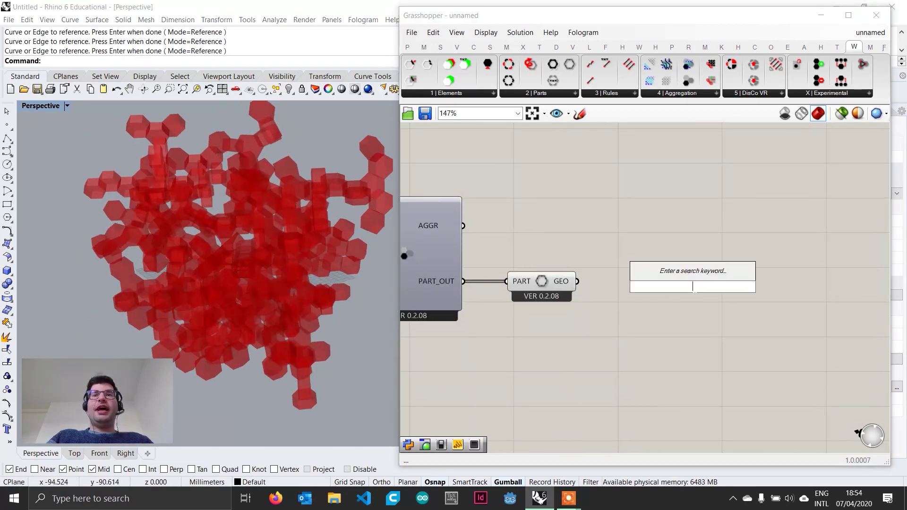
type("cust")
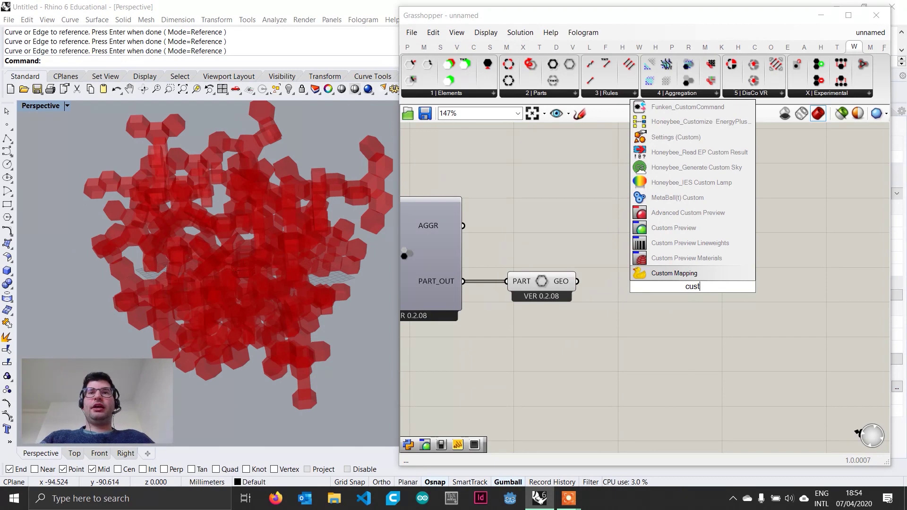
key("Up")
key("Up")
key("Up")
key("Return")
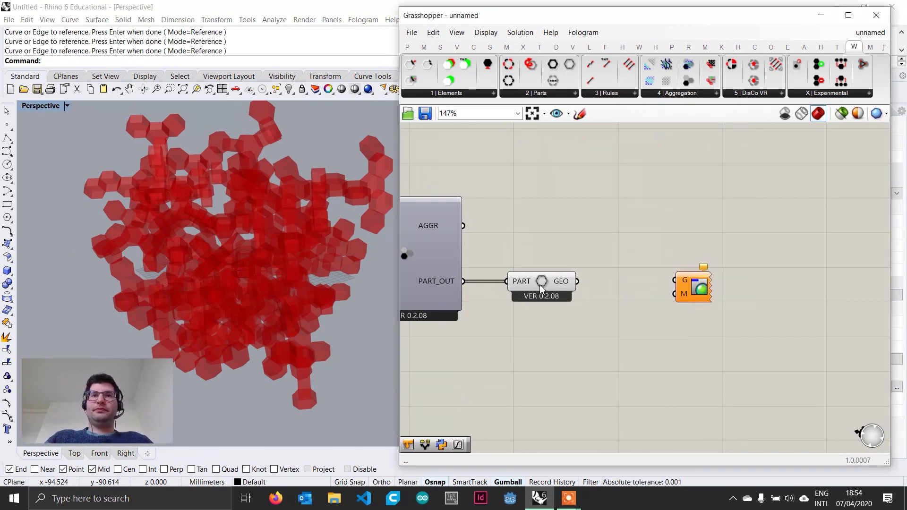
left_click_drag(583, 287, 676, 280)
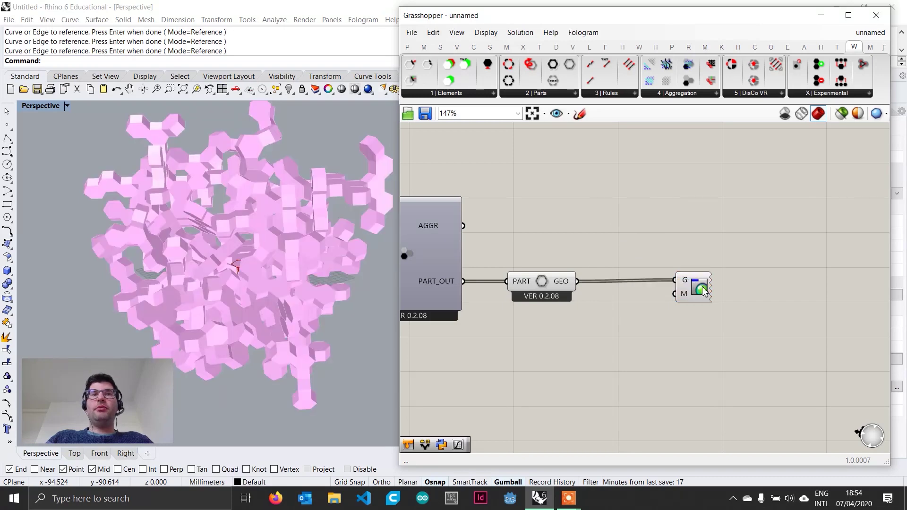
left_click(691, 286)
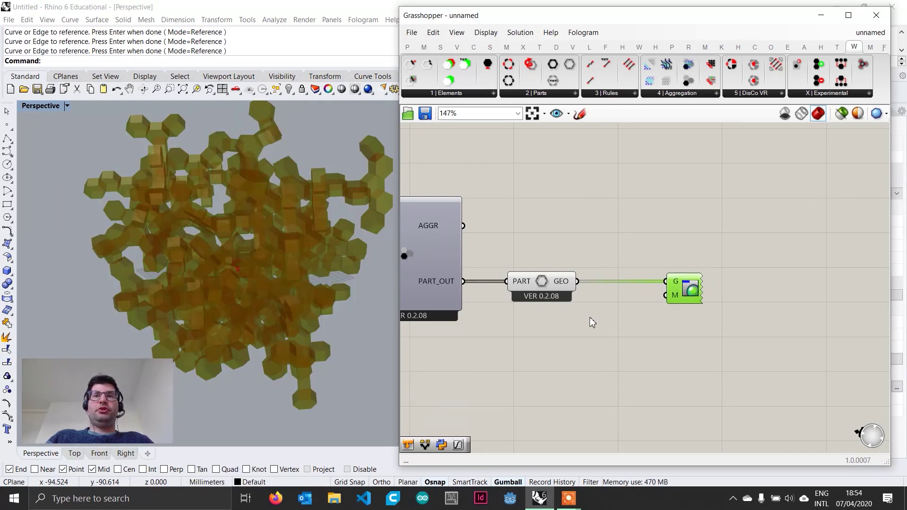
Step: Disable Get Part Geometry's own preview and move the Custom Preview component lower
left_click(541, 280)
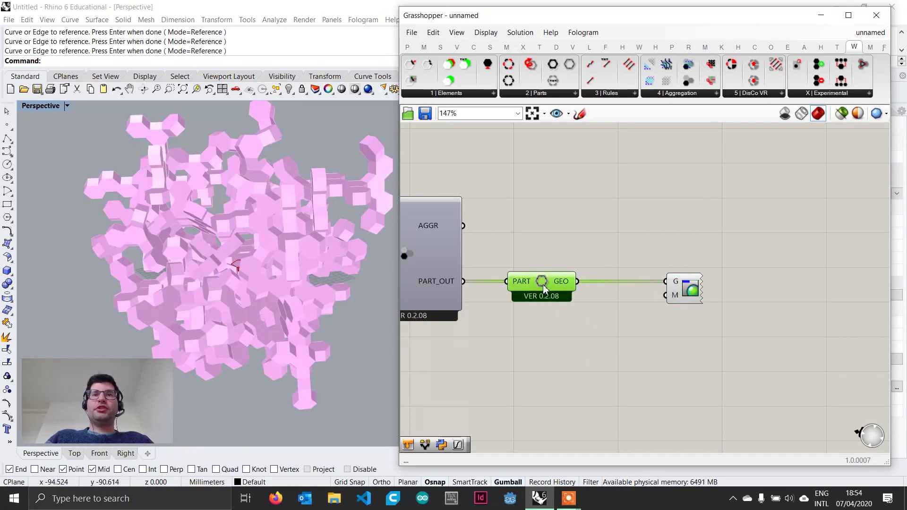
right_click(543, 284)
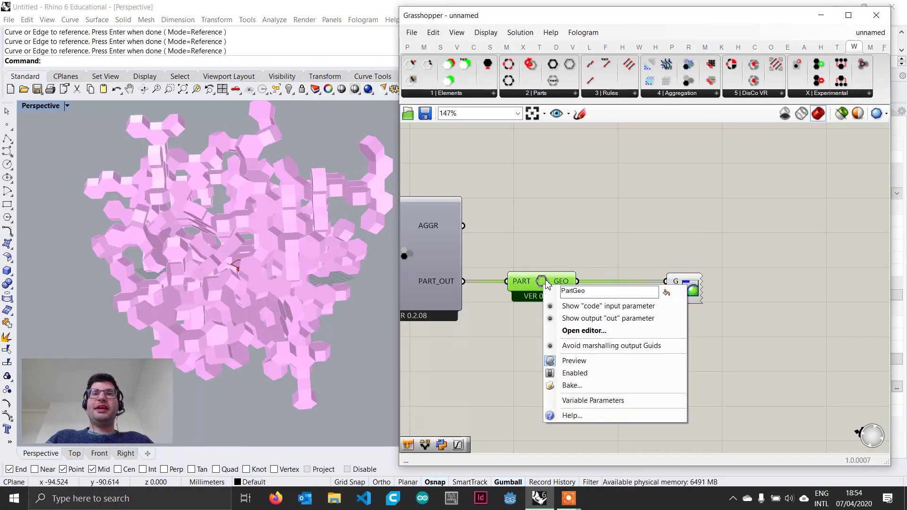
left_click(574, 361)
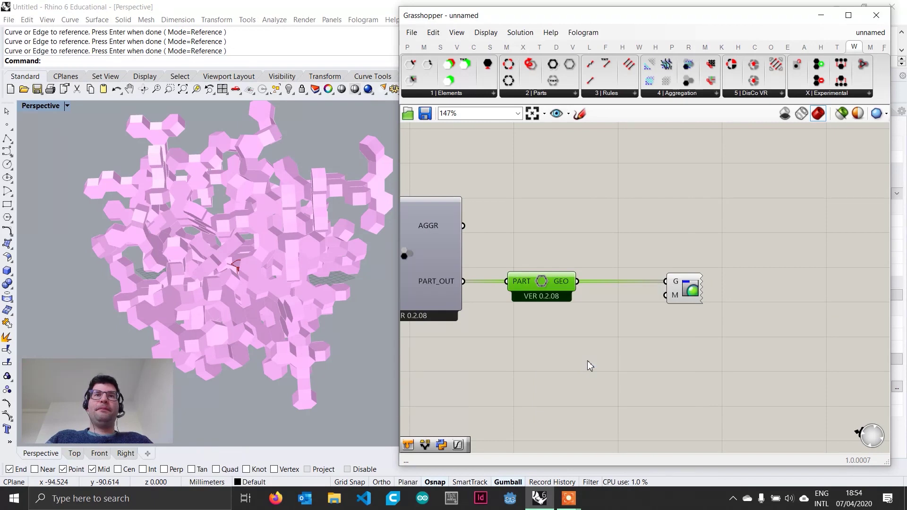
left_click(646, 313)
left_click_drag(679, 286, 679, 319)
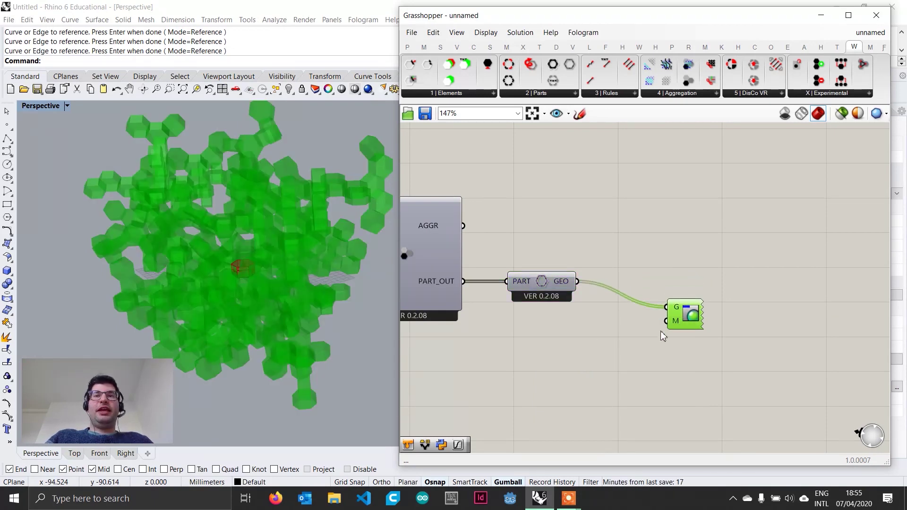
Step: Add a Swatch component and connect it to the Custom Preview's M material input
double_click(594, 344)
type("swatch")
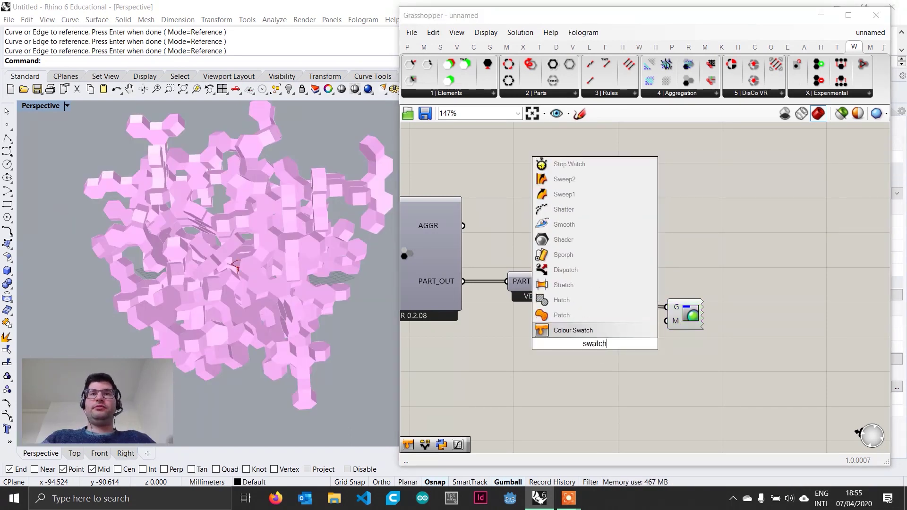
key("Return")
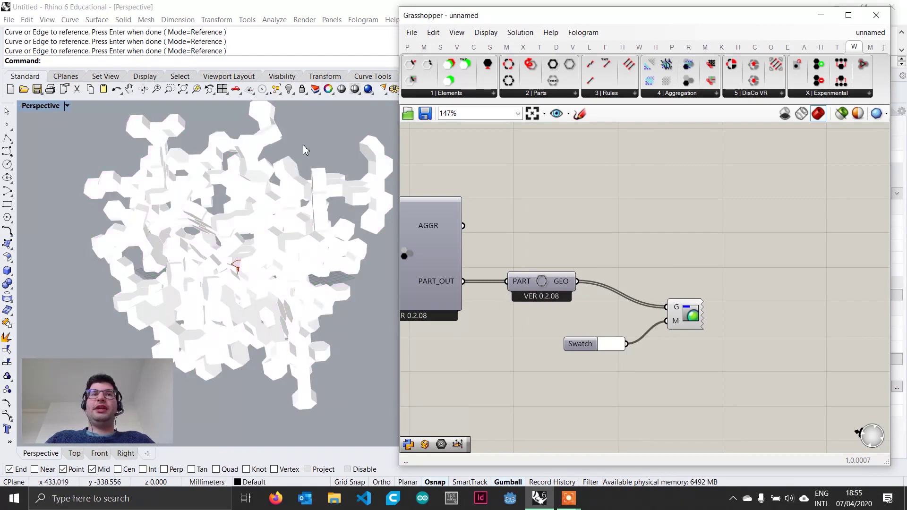
right_click_drag(236, 236, 259, 248)
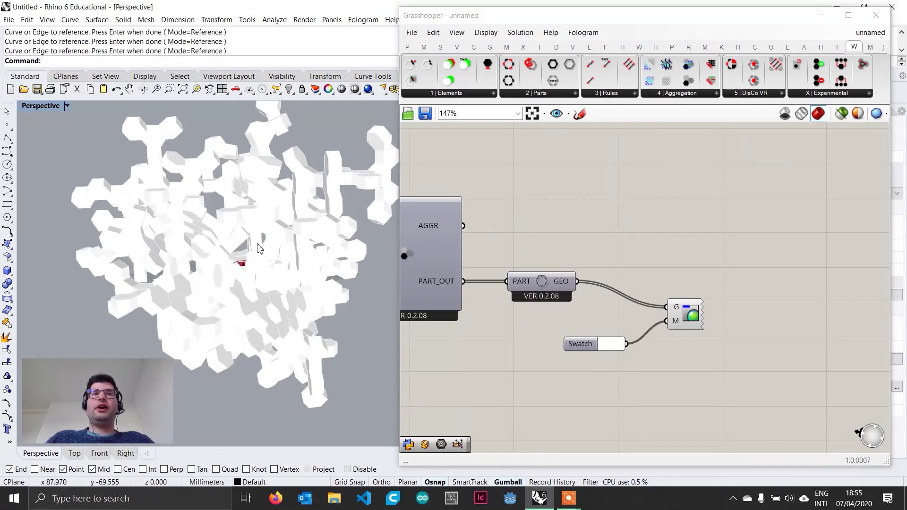
Step: Set the swatch to fully saturated green at hue 110°, then nudge the Custom Preview up
left_click(615, 345)
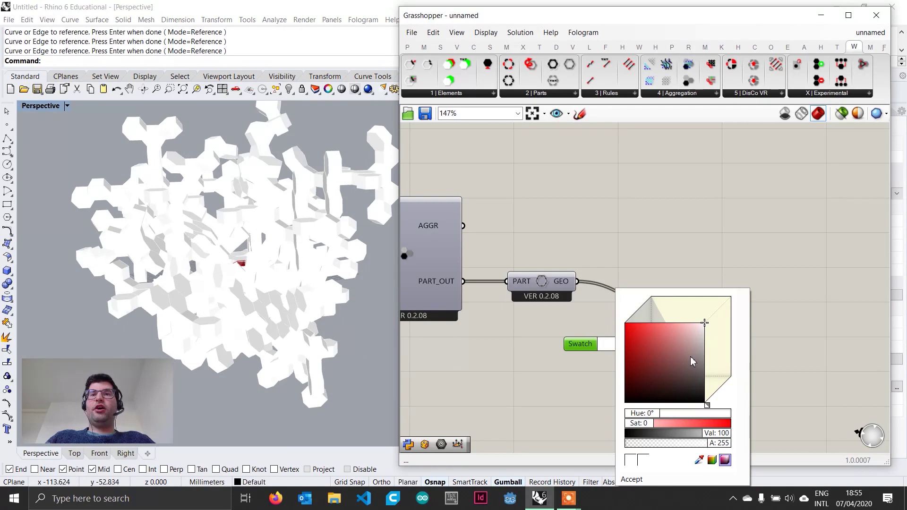
left_click_drag(691, 362, 615, 308)
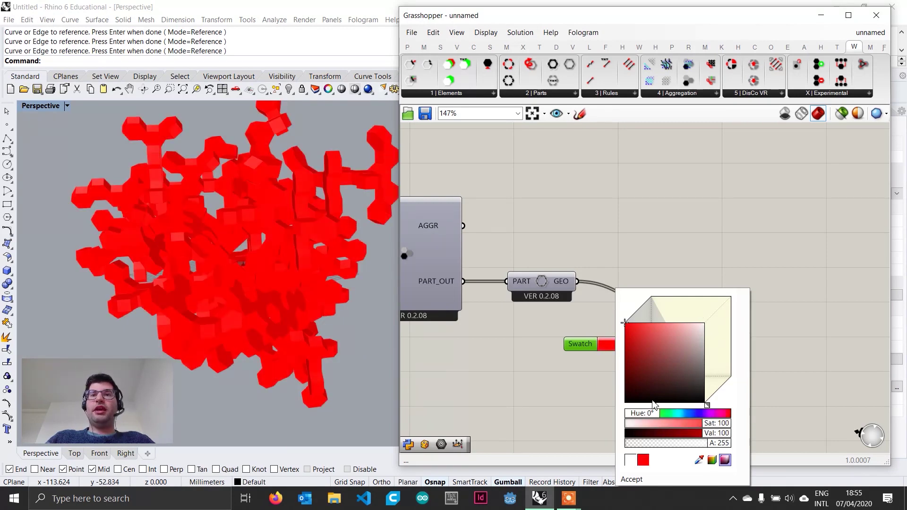
left_click_drag(638, 414, 662, 416)
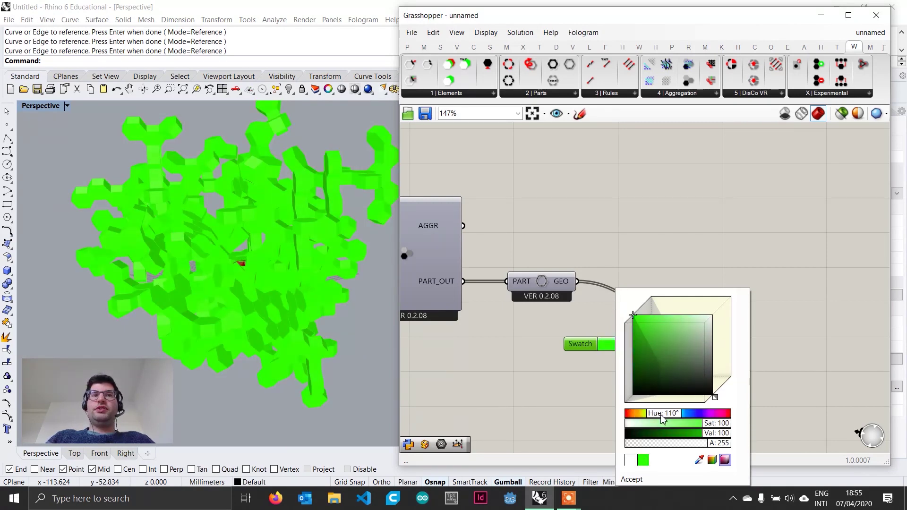
left_click(653, 221)
left_click_drag(691, 324, 692, 298)
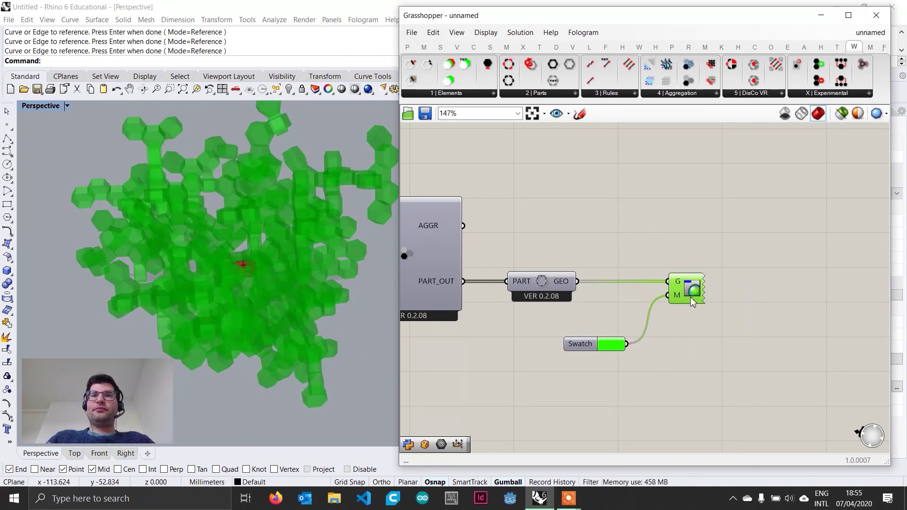
left_click(698, 353)
right_click_drag(303, 265, 331, 289)
Step: Window-select the input components on the left and turn their Preview off
scroll(612, 307, "down", 5)
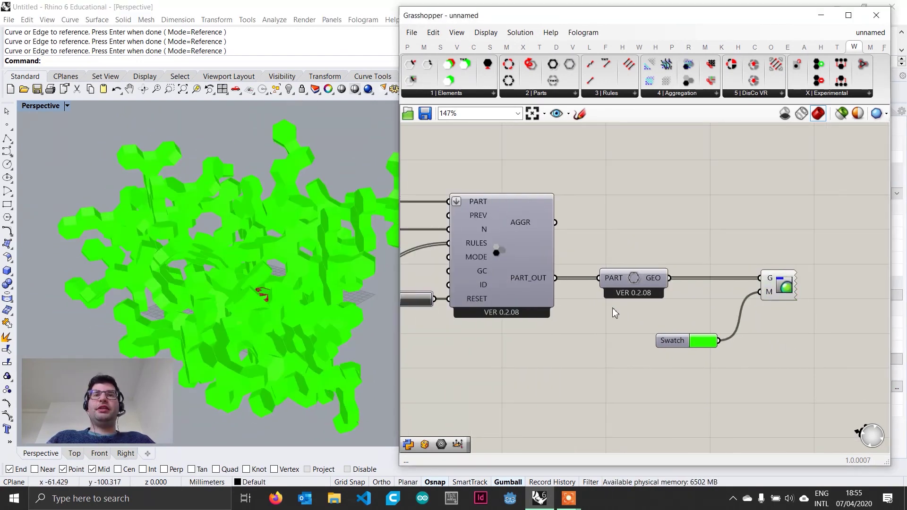
right_click_drag(565, 305, 657, 347)
scroll(657, 347, "up", 1)
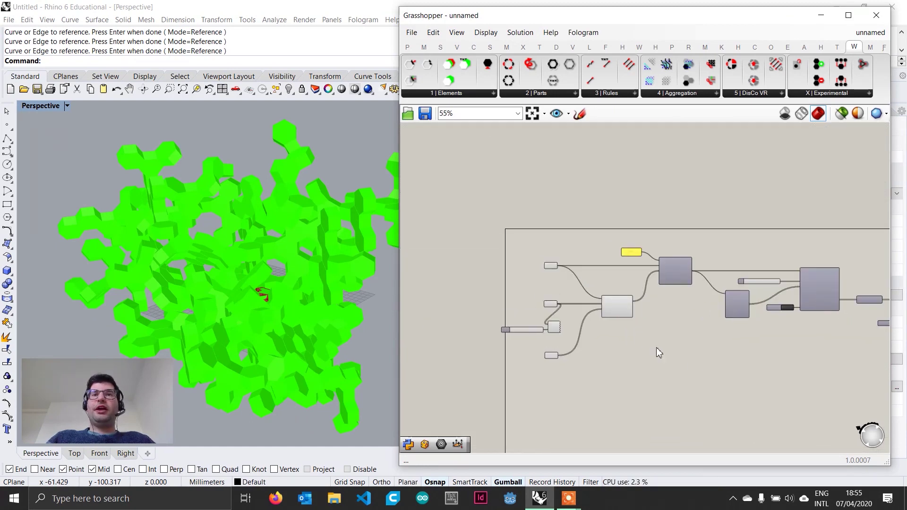
left_click_drag(815, 381, 474, 220)
right_click(627, 227)
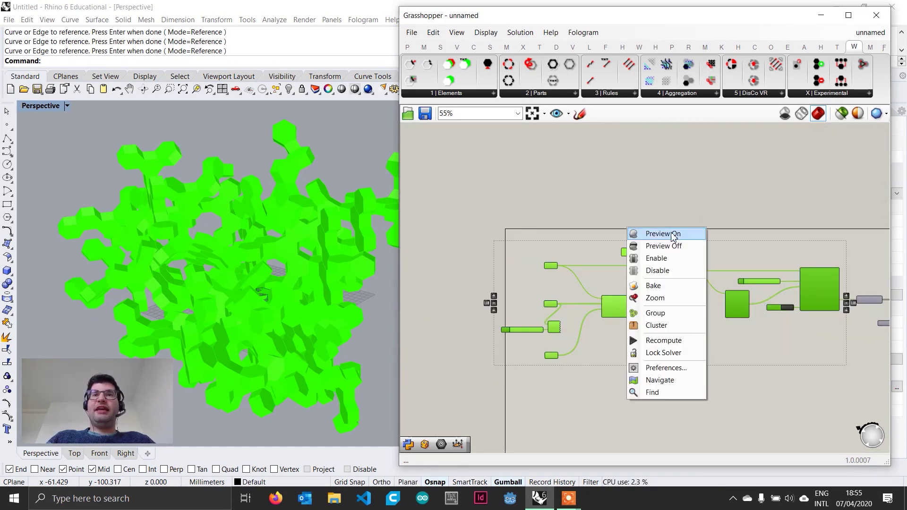
left_click(674, 249)
scroll(648, 298, "up", 1)
left_click(722, 340)
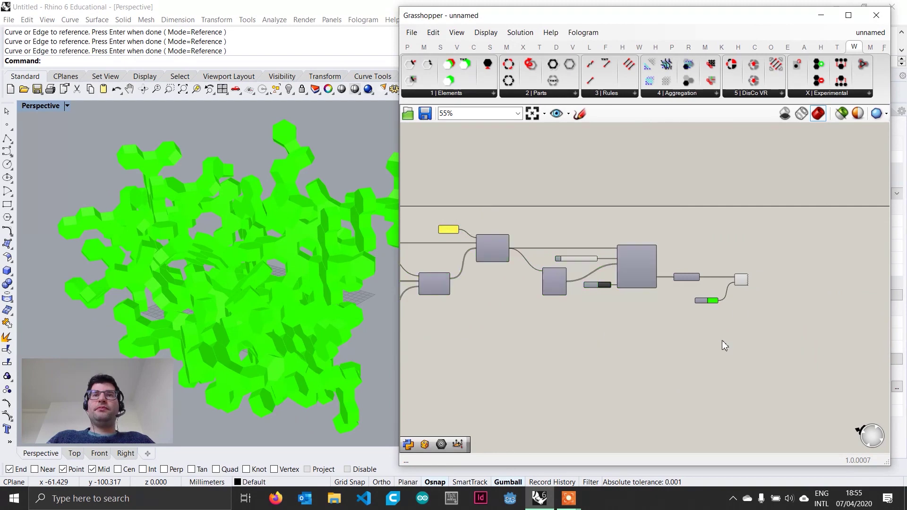
scroll(741, 307, "up", 1)
scroll(742, 307, "up", 2)
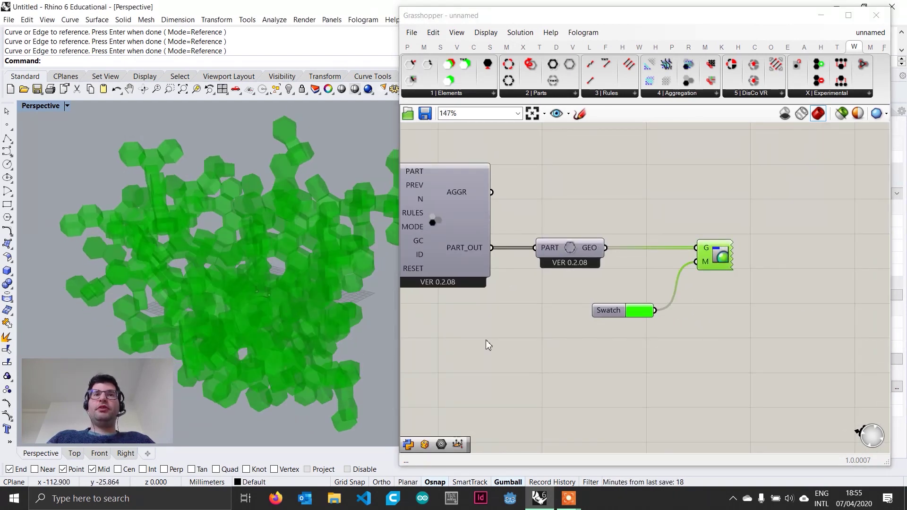
Step: Switch the Perspective viewport to Arctic display mode and orbit to show the green cluster
left_click(36, 107)
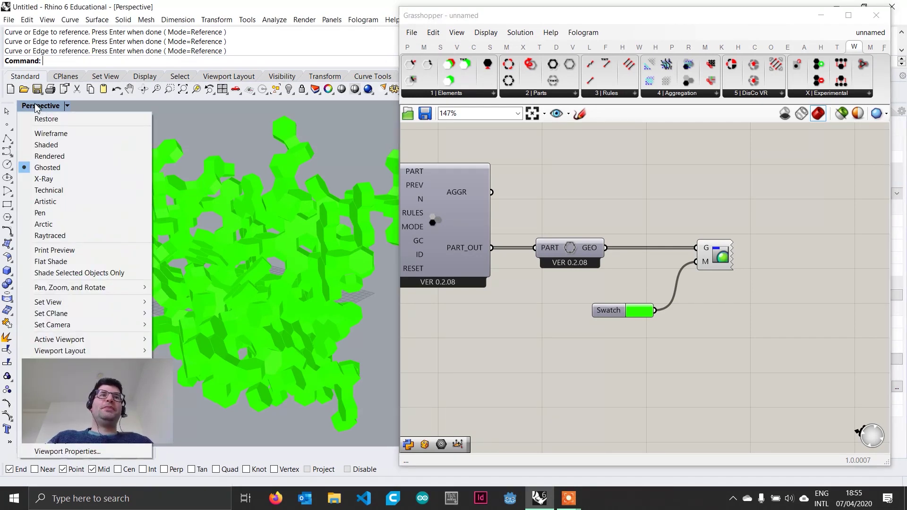
left_click(63, 226)
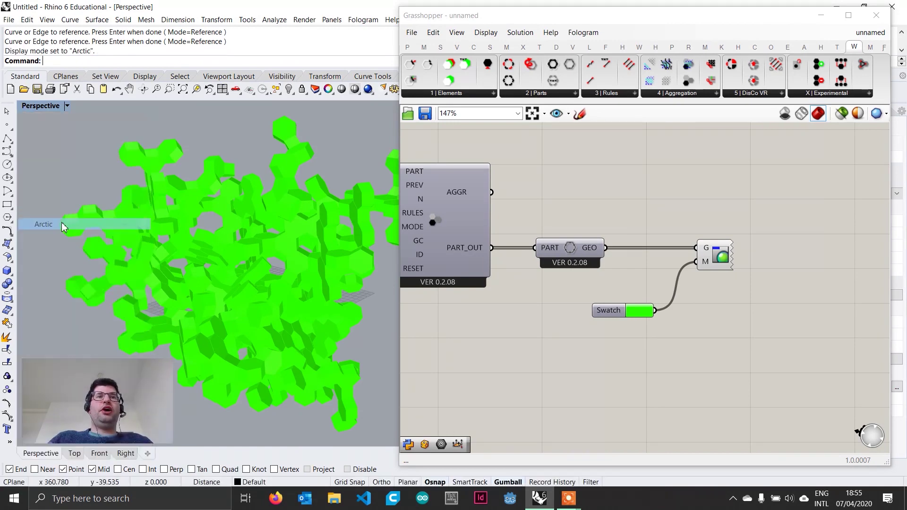
right_click_drag(254, 271, 302, 278)
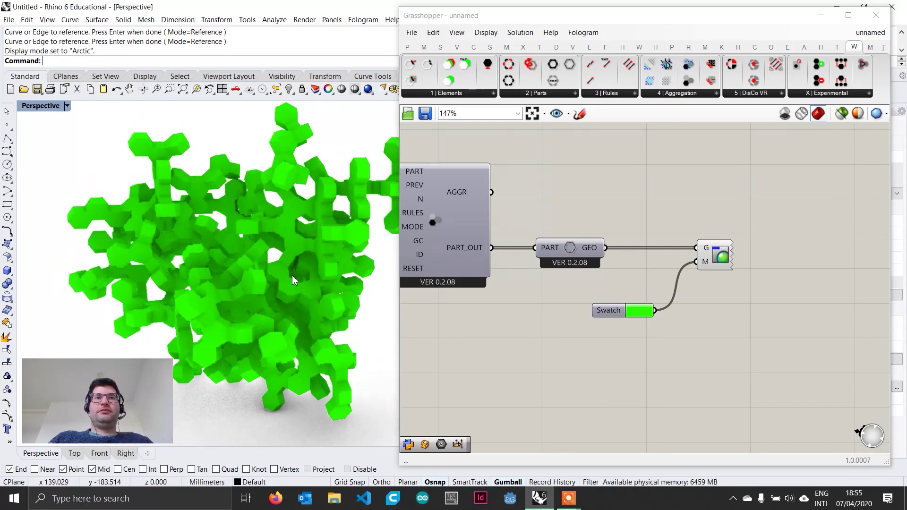
right_click_drag(500, 324, 687, 320)
scroll(687, 320, "down", 2)
Step: Try the N slider at 308, then undo back to 335 parts
scroll(588, 269, "up", 1)
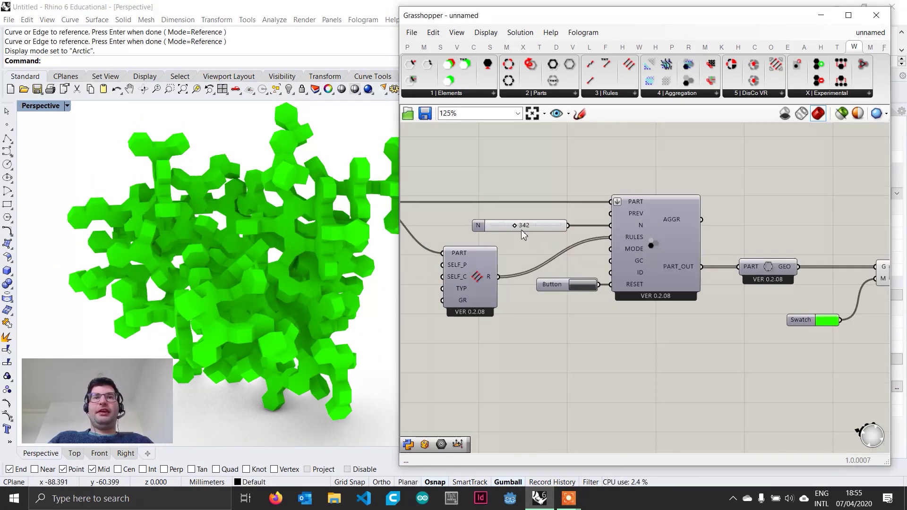
left_click_drag(514, 230, 512, 230)
key("ctrl+z")
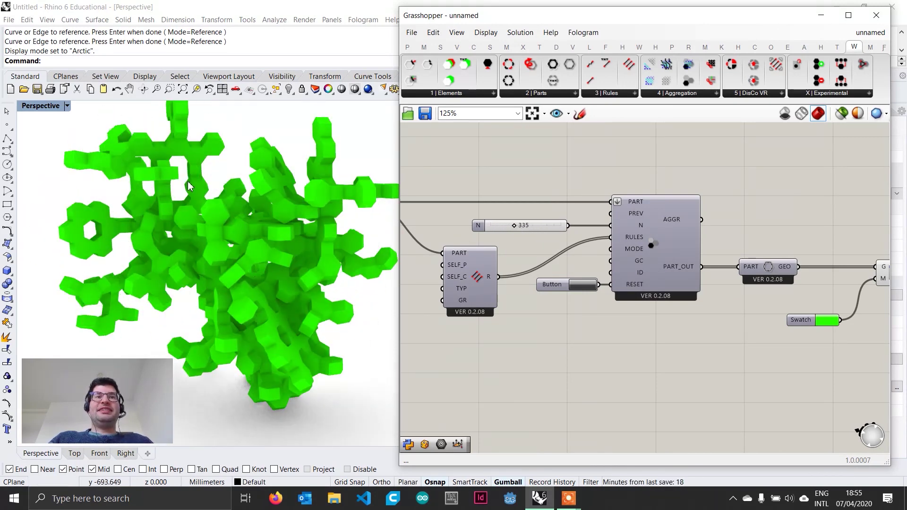
Step: Reset the 335-part aggregation four times with the Button to generate new random arrangements
left_click(588, 287)
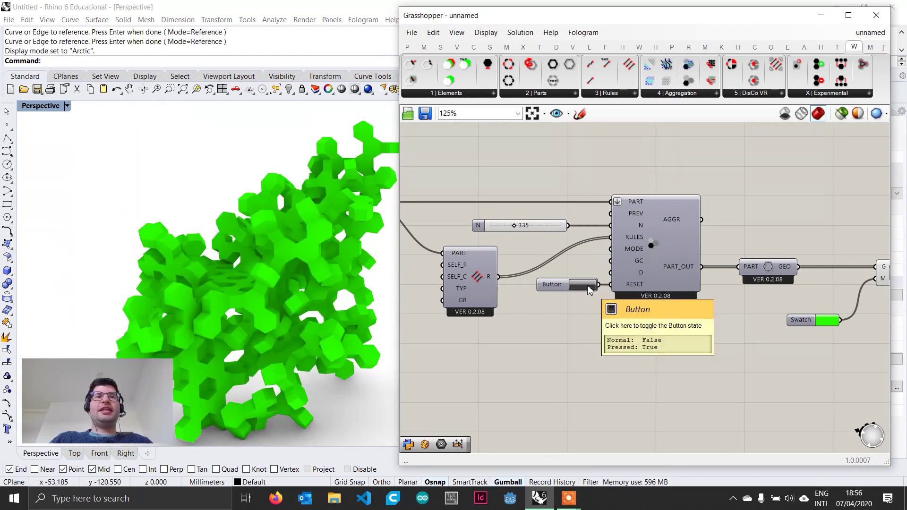
left_click(588, 286)
left_click(589, 287)
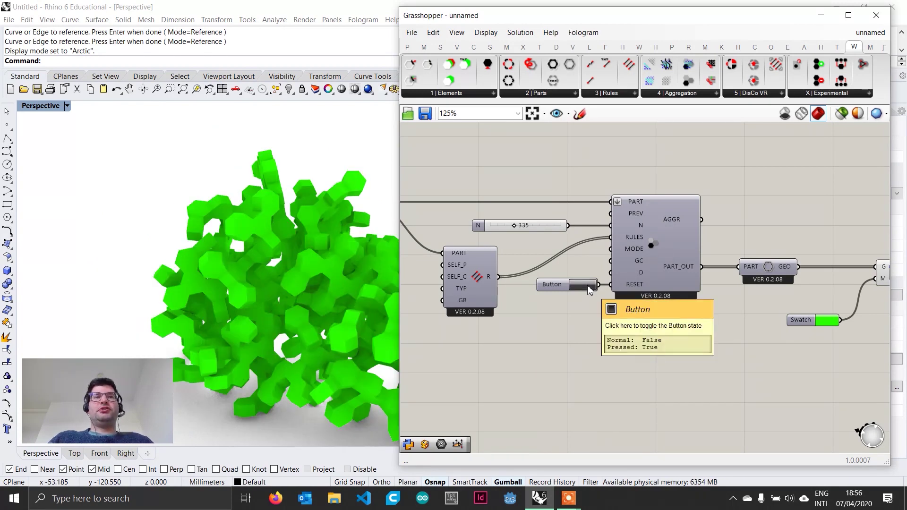
left_click(589, 286)
scroll(588, 286, "down", 2)
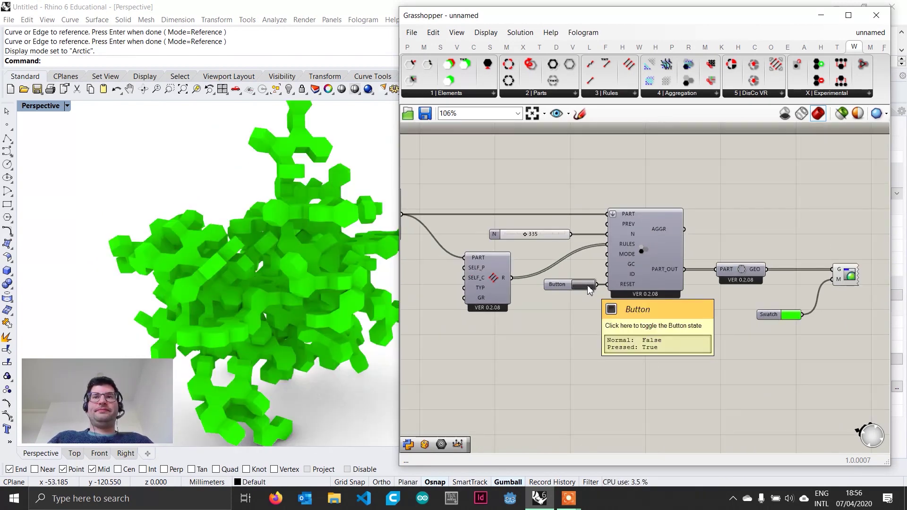
scroll(590, 289, "down", 1)
mouse_move(590, 289)
right_mouse_down()
mouse_move(608, 292)
mouse_move(581, 289)
right_mouse_up()
scroll(608, 292, "down", 4)
scroll(535, 268, "up", 1)
Step: Collapse Grasshopper to its title bar, orbit the green cluster, then restore the window
double_click(578, 19)
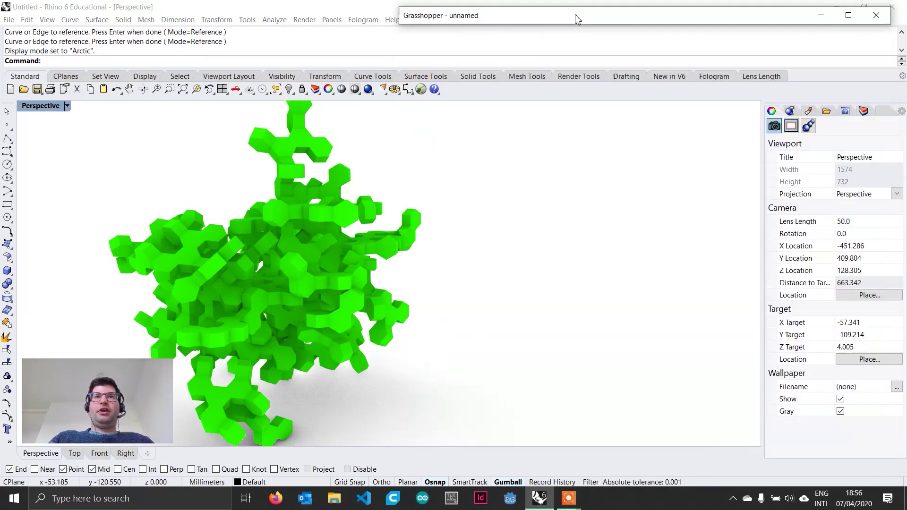
right_click_drag(359, 236, 383, 208, "shift")
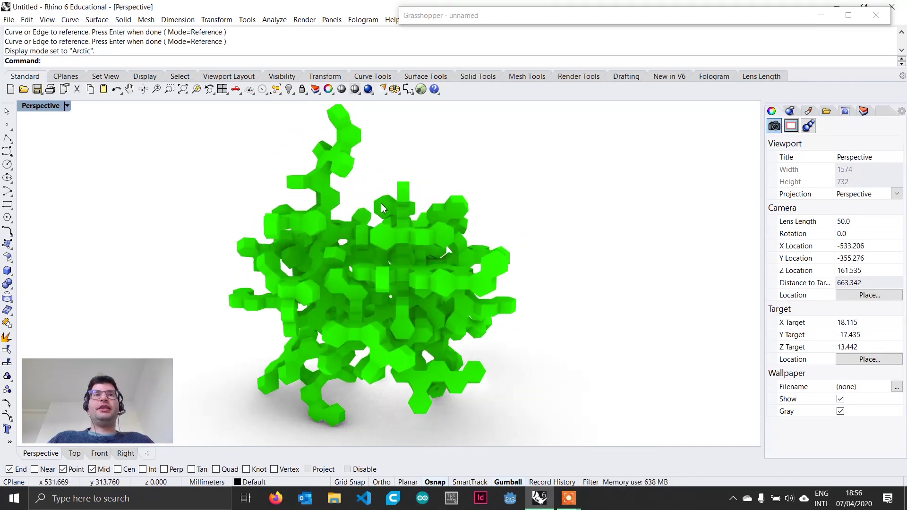
double_click(593, 21)
Step: Zoom and pan the Grasshopper canvas to the part definition components
mouse_move(643, 290)
scroll(624, 288, "up", 1)
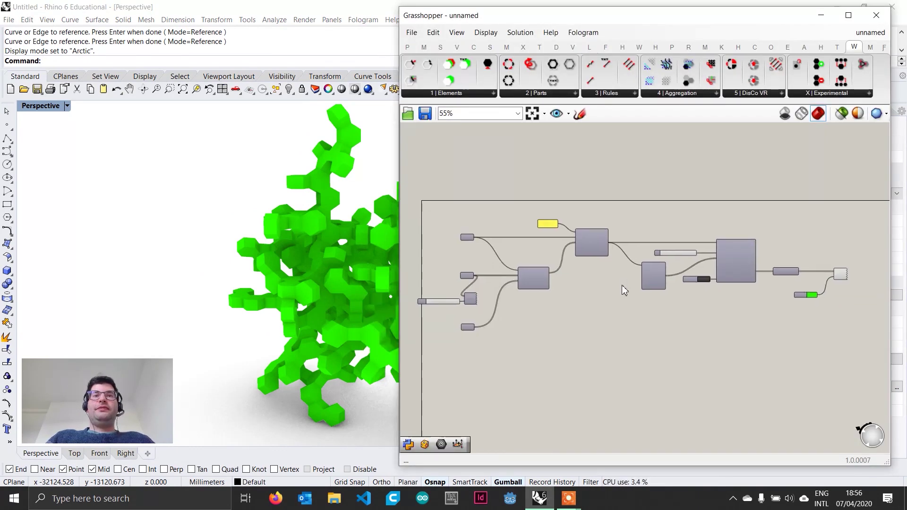
scroll(833, 270, "up", 1)
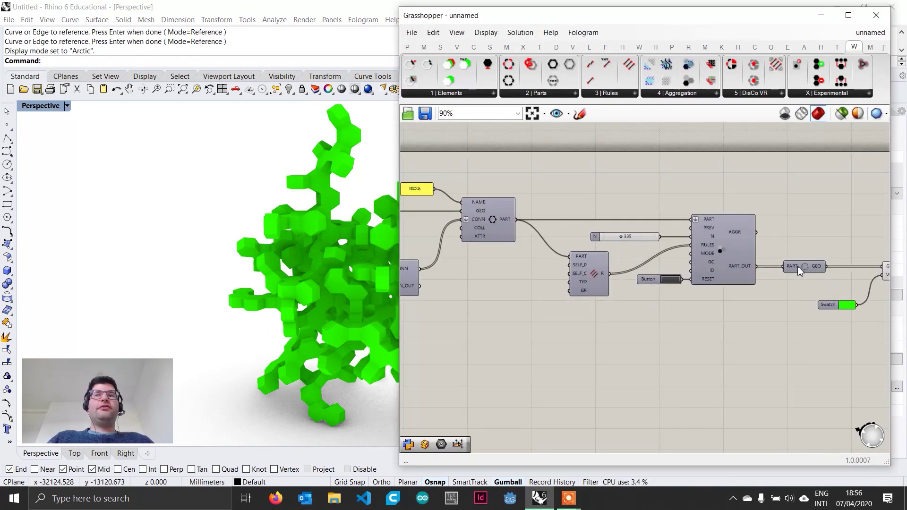
scroll(622, 294, "down", 1)
mouse_move(622, 294)
right_mouse_down()
mouse_move(632, 294)
mouse_move(616, 291)
right_mouse_up()
scroll(616, 291, "up", 1)
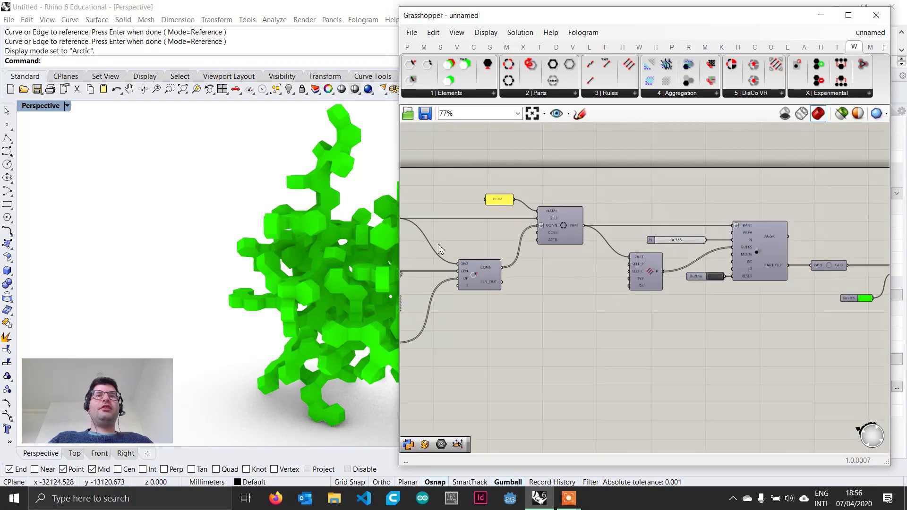
scroll(248, 243, "up", 2)
Step: Widen the Grasshopper window leftwards and nudge the Button up beside RESET
left_click(402, 213)
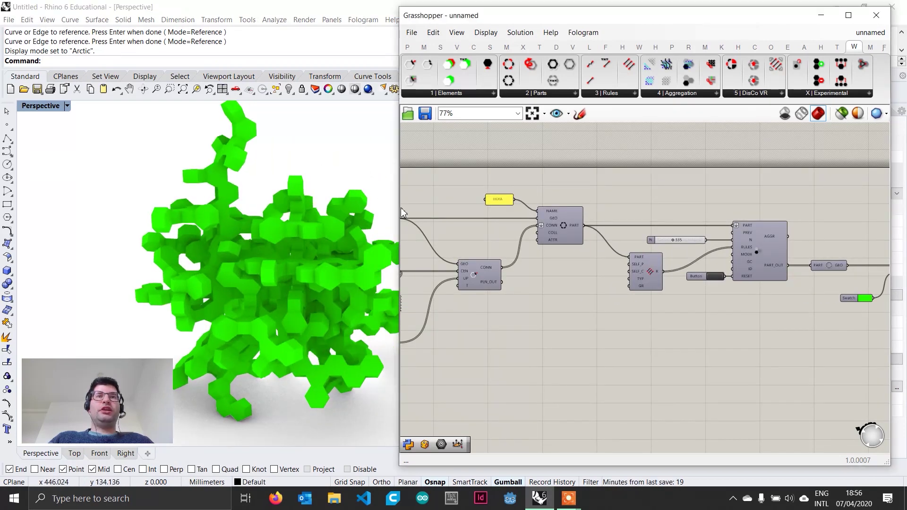
left_click_drag(401, 206, 331, 206)
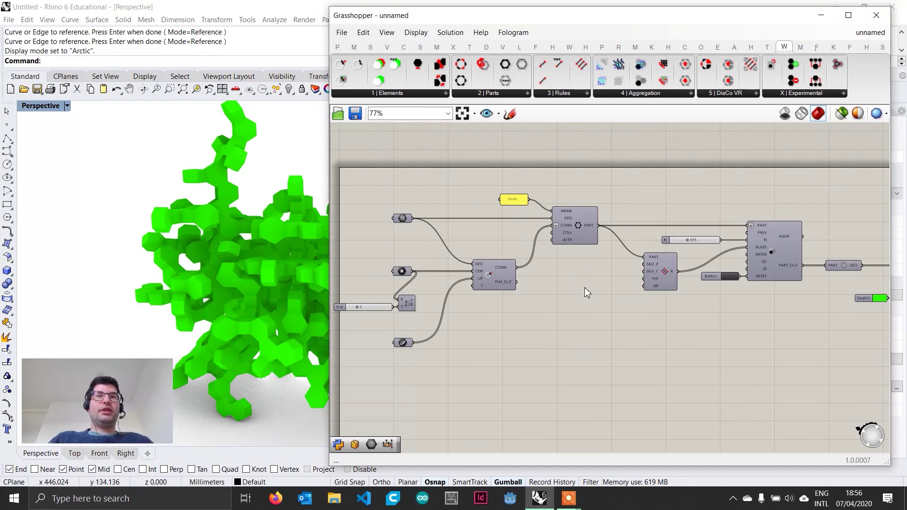
scroll(755, 285, "up", 2)
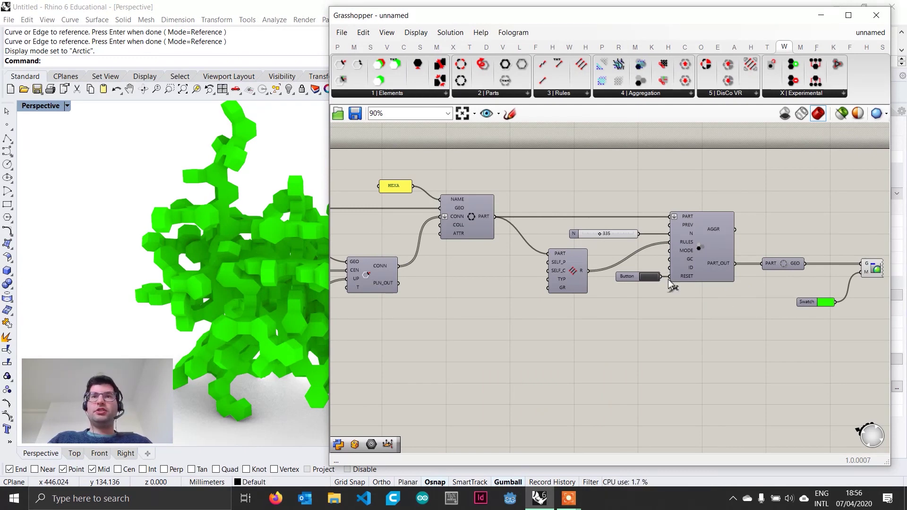
left_click_drag(633, 278, 635, 275)
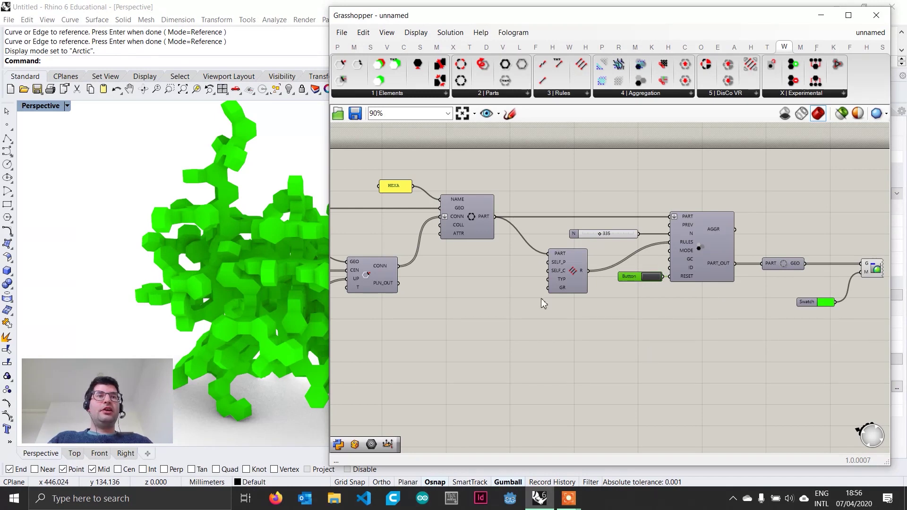